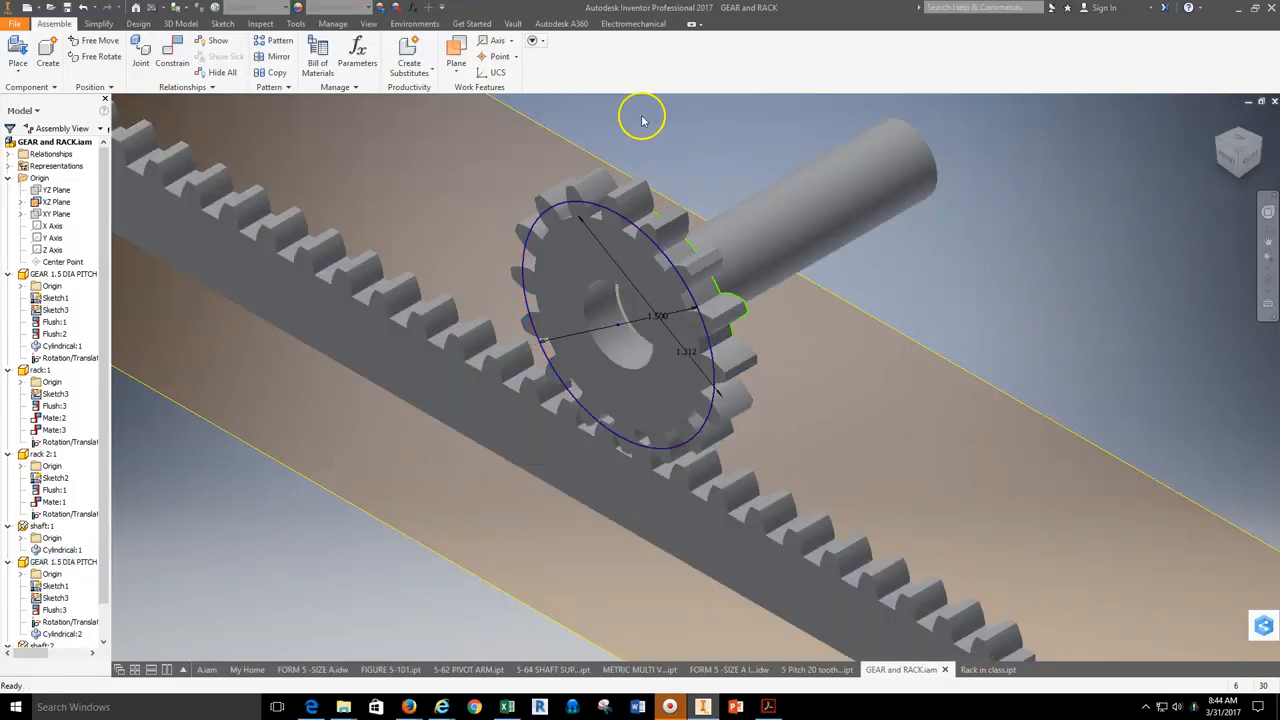
# Step: Create a new assembly from the English Standard (in).iam template
pyautogui.click(14, 25)
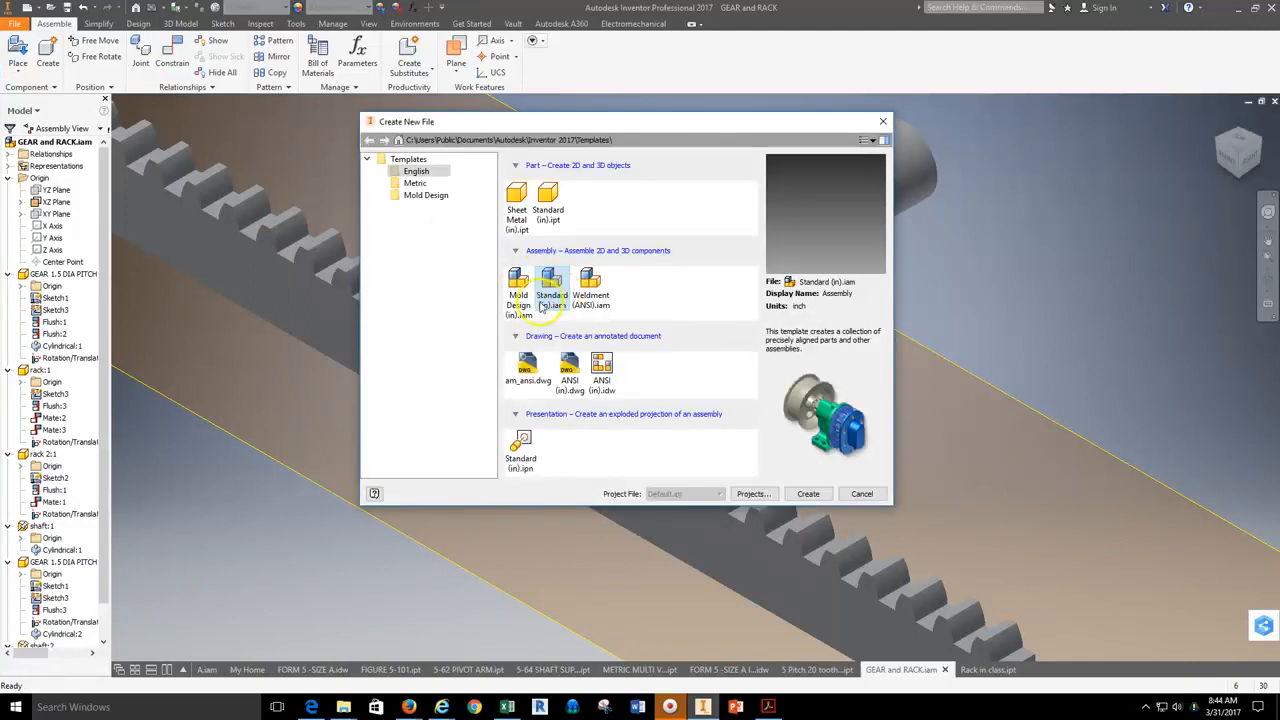
pyautogui.click(818, 499)
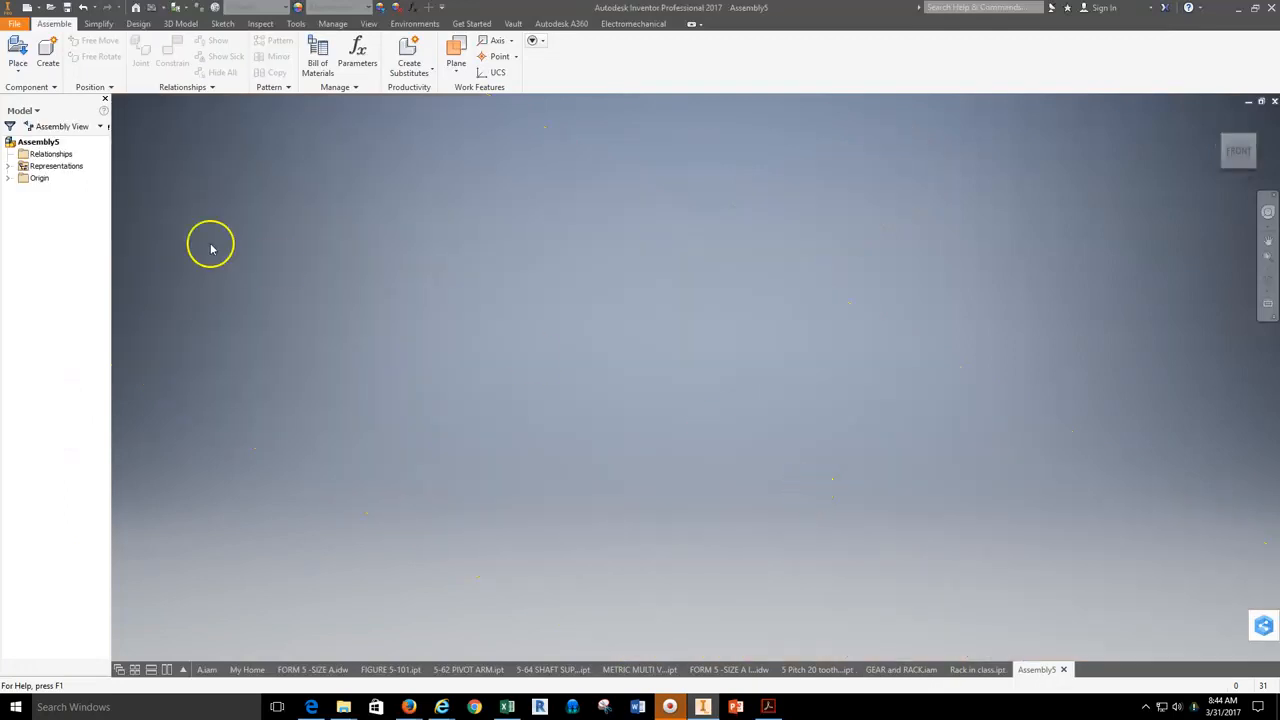
# Step: Place one instance each of Rack in class, .5 shaft and 5 Pitch 20 tooth gear example in the assembly
pyautogui.click(19, 74)
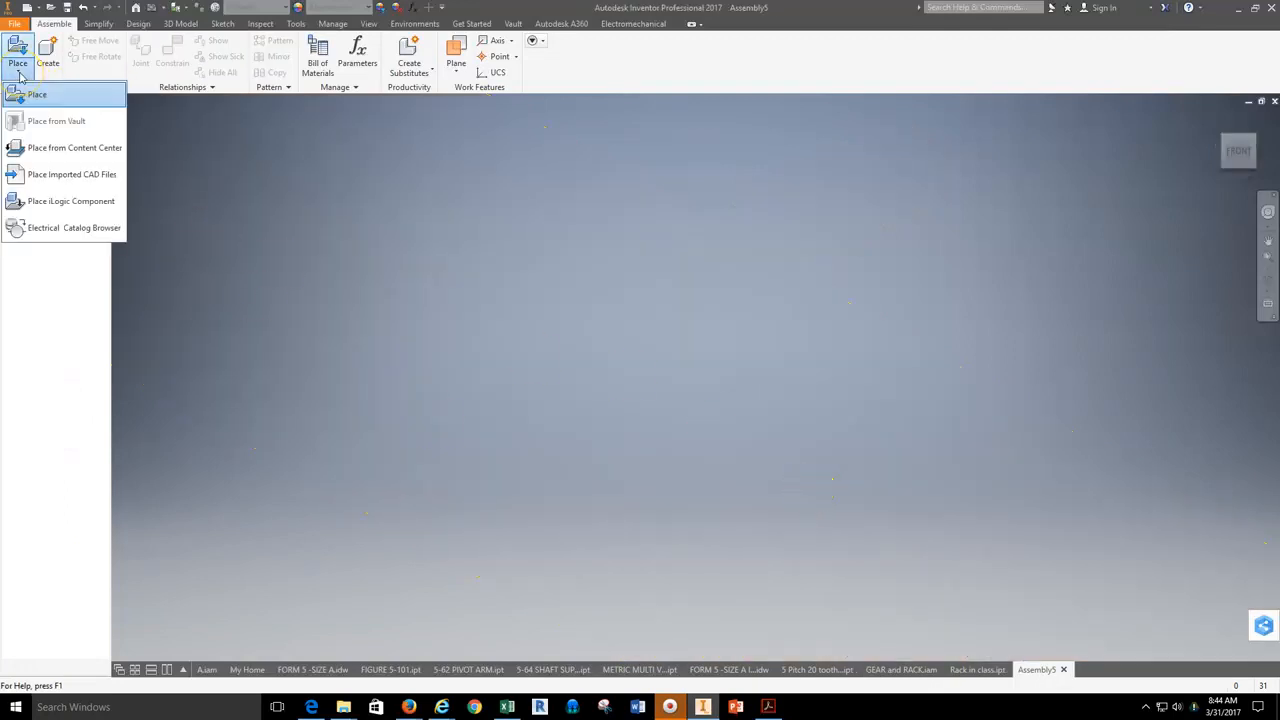
pyautogui.click(35, 93)
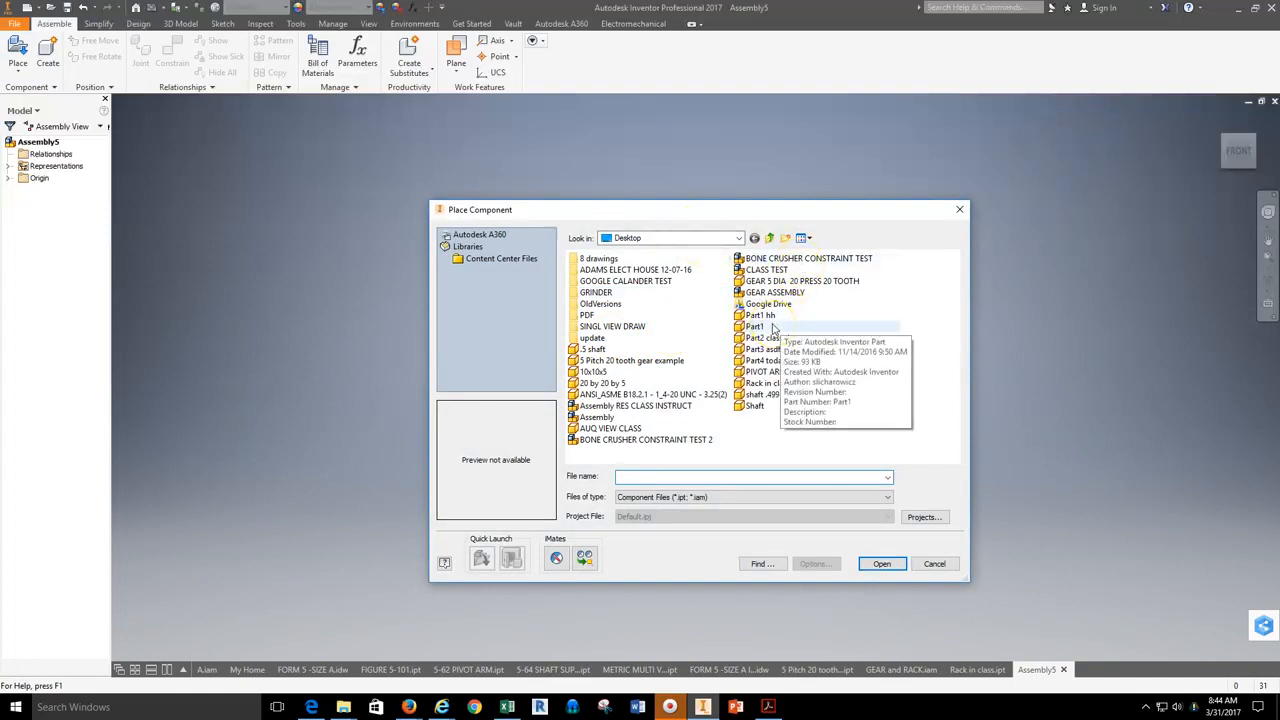
pyautogui.click(770, 385)
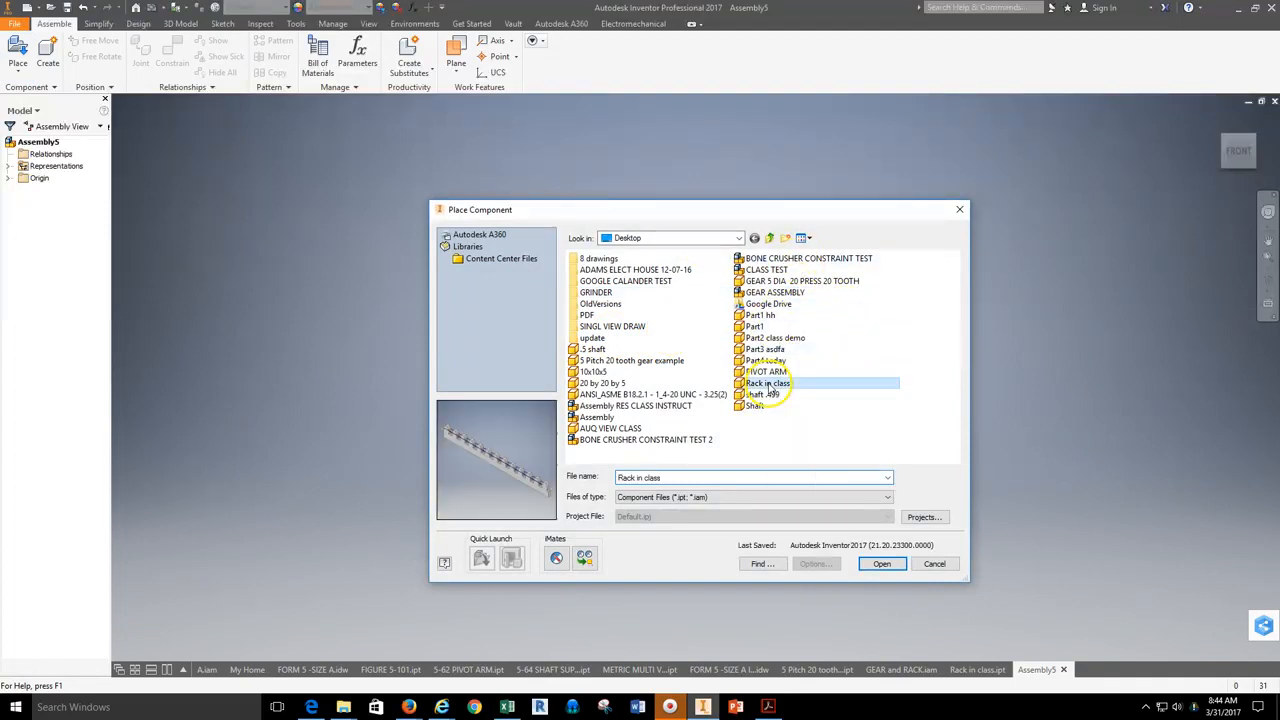
pyautogui.keyDown('ctrl'); pyautogui.click(592, 349); pyautogui.keyUp('ctrl')
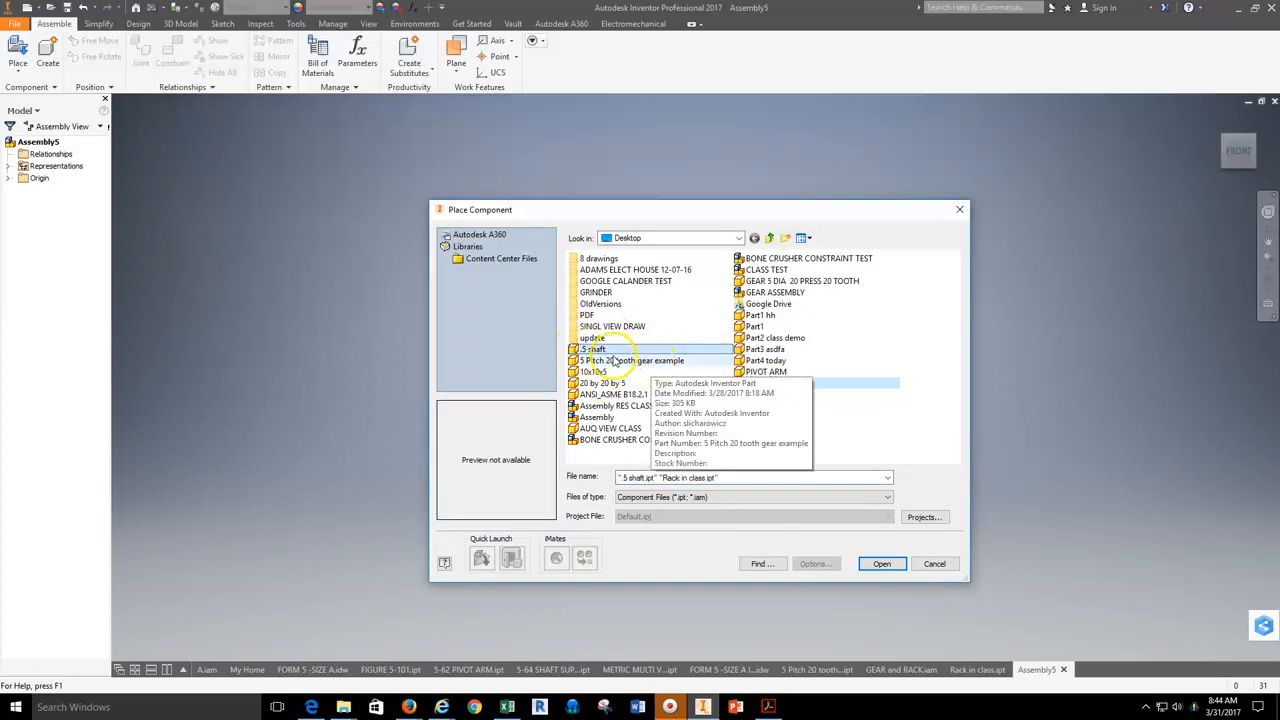
pyautogui.keyDown('ctrl'); pyautogui.click(609, 363); pyautogui.keyUp('ctrl')
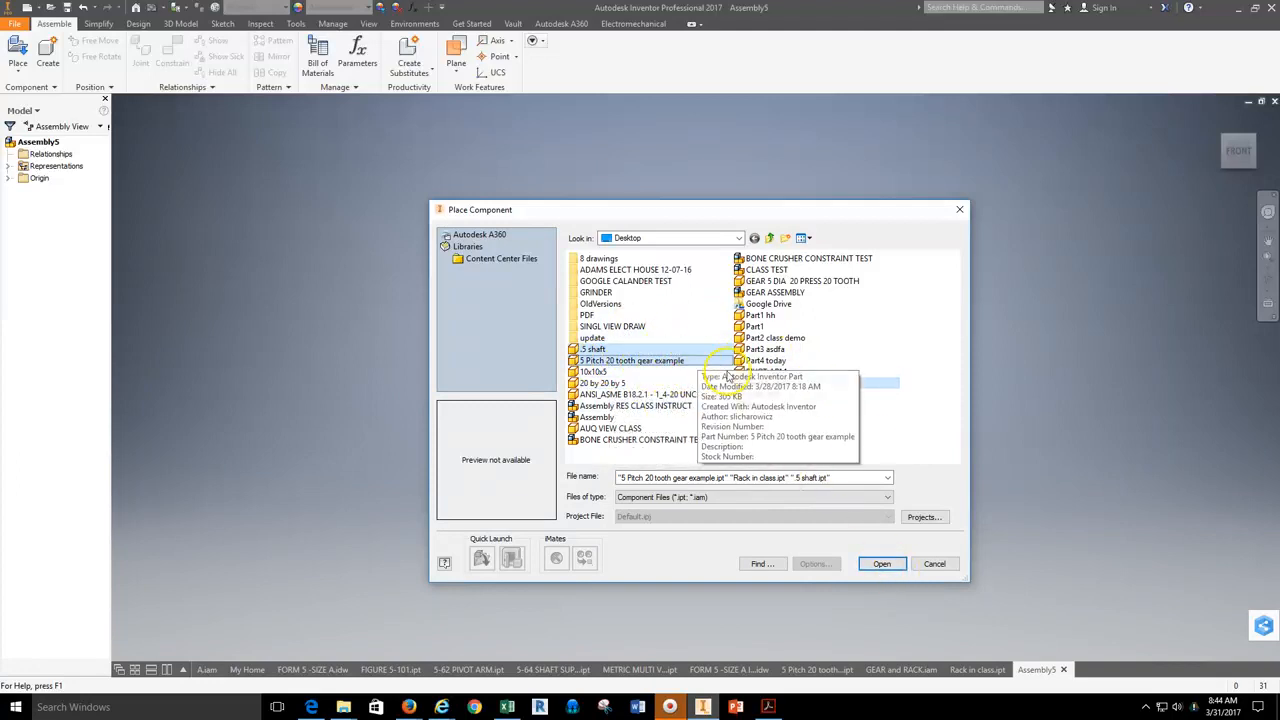
pyautogui.click(877, 564)
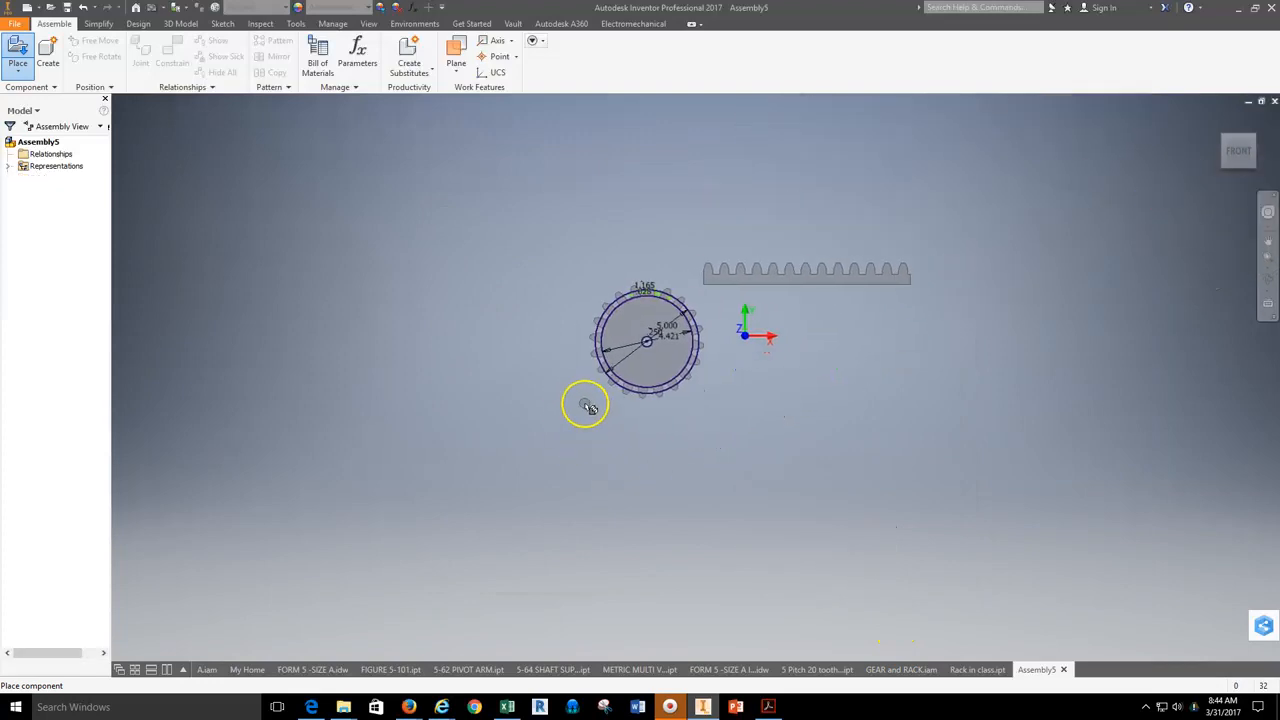
pyautogui.click(733, 450)
pyautogui.scroll(-3, 470, 320)
pyautogui.press('Escape')
# Step: Reposition the gear and the rack so that the gear sits above the rack and both are clear of the shaft
pyautogui.moveTo(557, 343); pyautogui.dragTo(750, 275)
pyautogui.moveTo(665, 358); pyautogui.dragTo(699, 399)
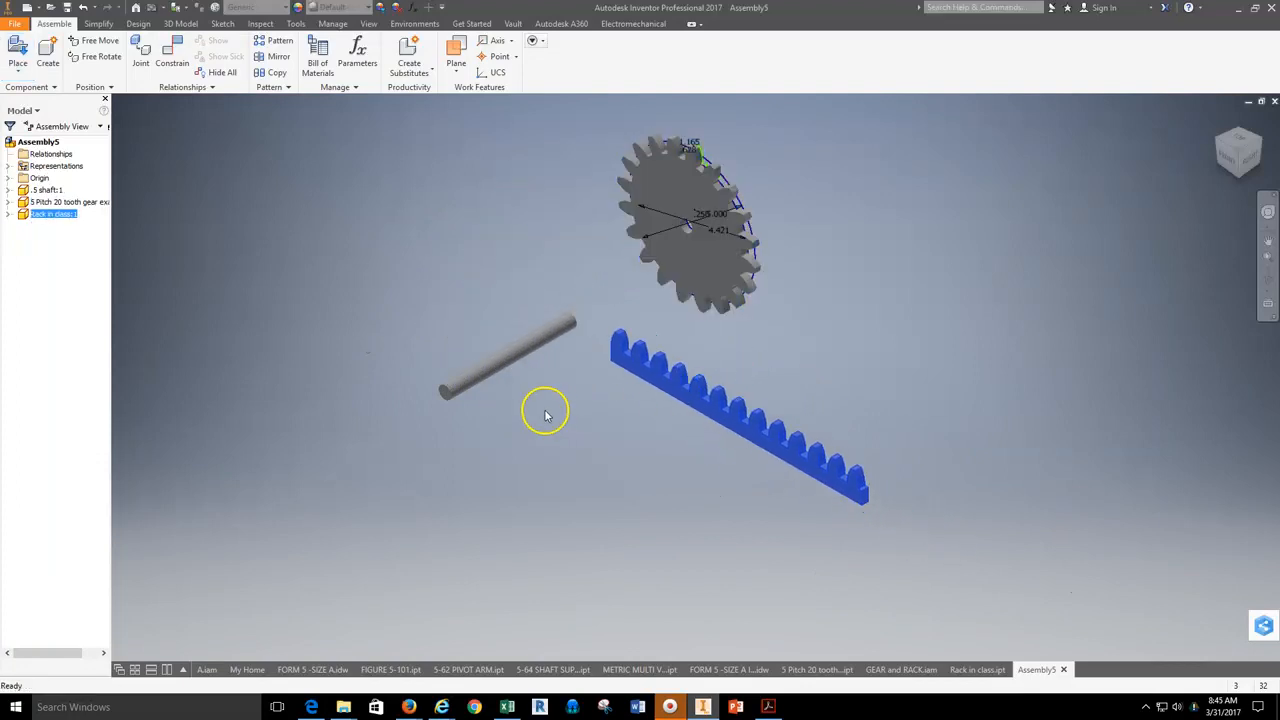
pyautogui.click(353, 274)
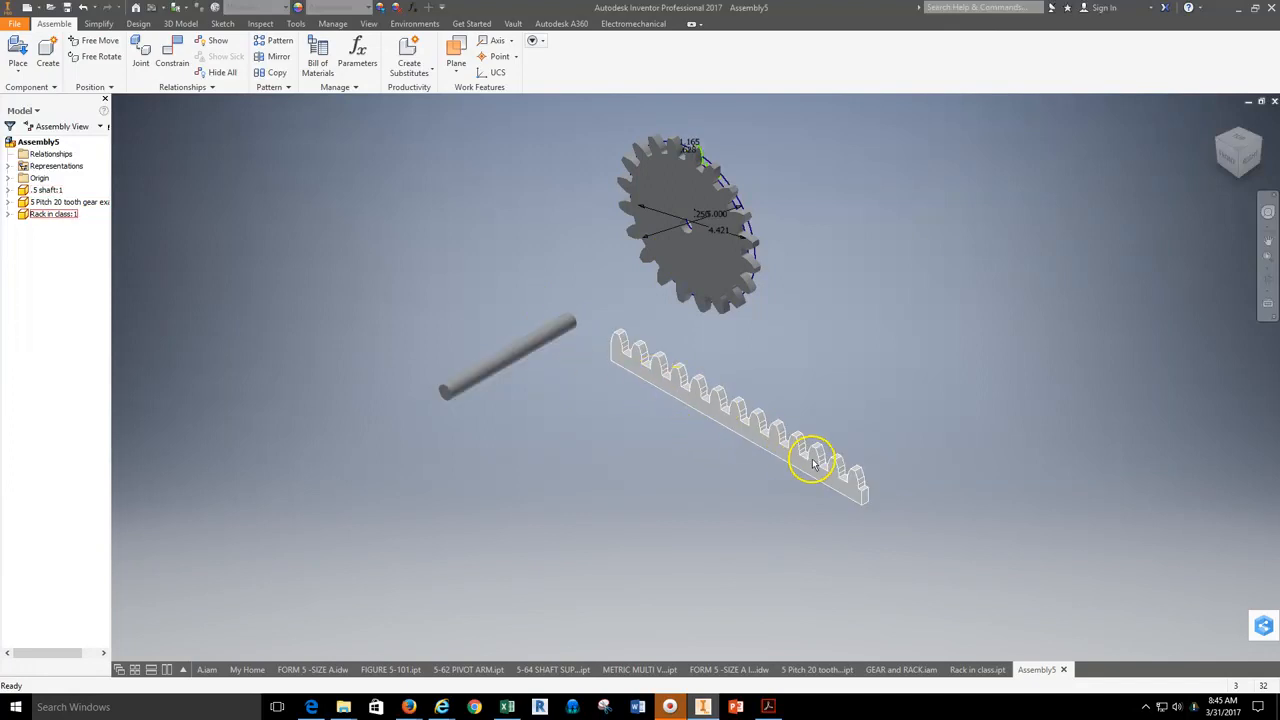
pyautogui.moveTo(801, 369)
pyautogui.mouseDown()
pyautogui.moveTo(789, 249)
pyautogui.moveTo(668, 198)
pyautogui.moveTo(463, 183)
pyautogui.mouseUp()
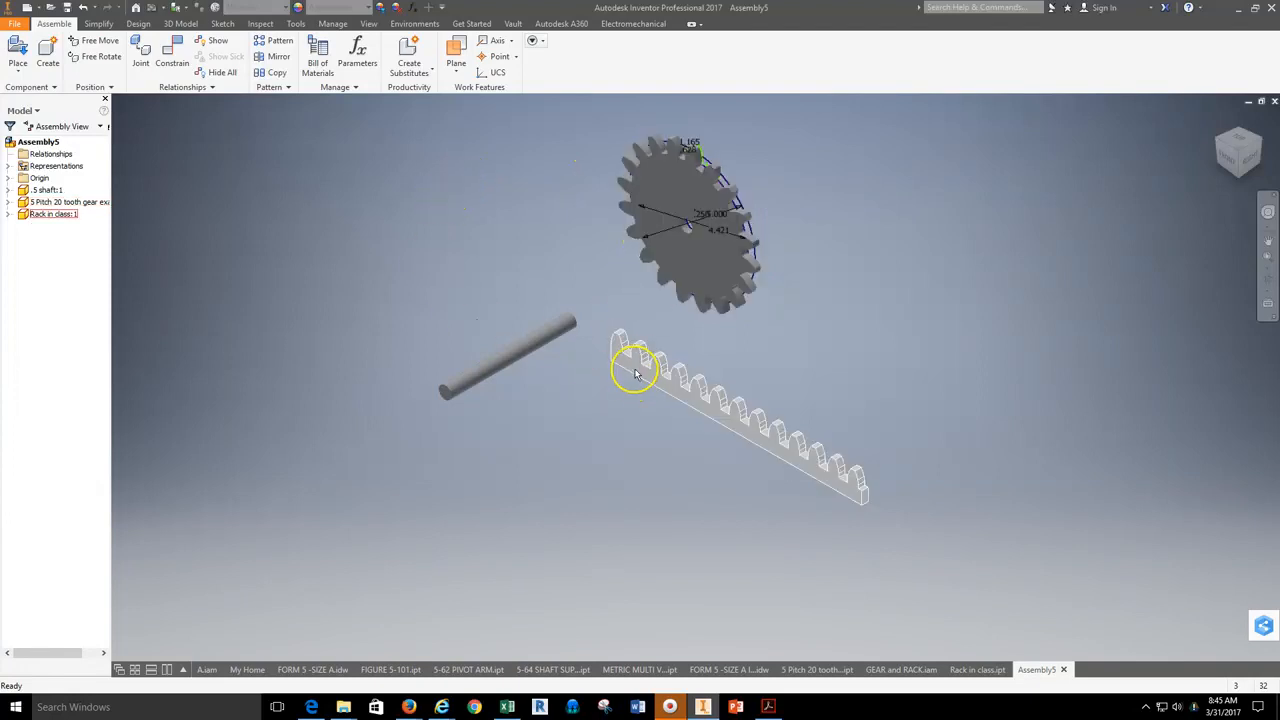
# Step: Turn on the visibility of the assembly's XZ origin plane
pyautogui.click(9, 178)
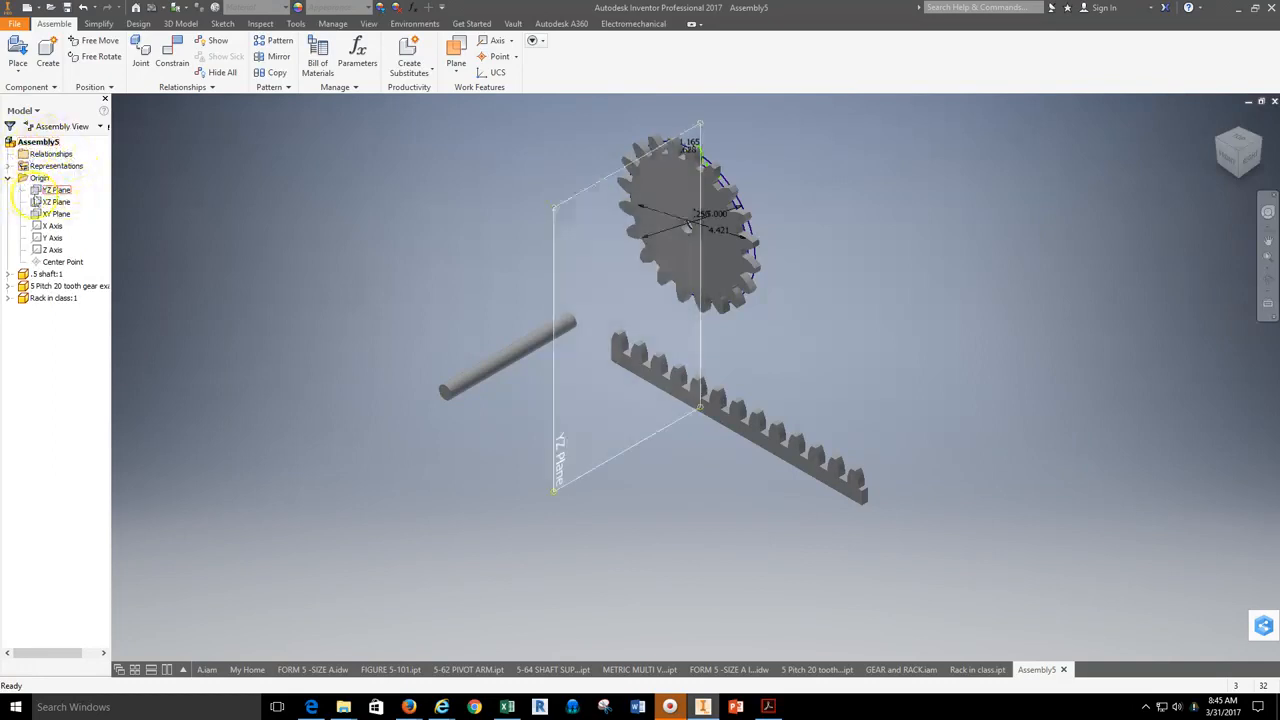
pyautogui.click(9, 178)
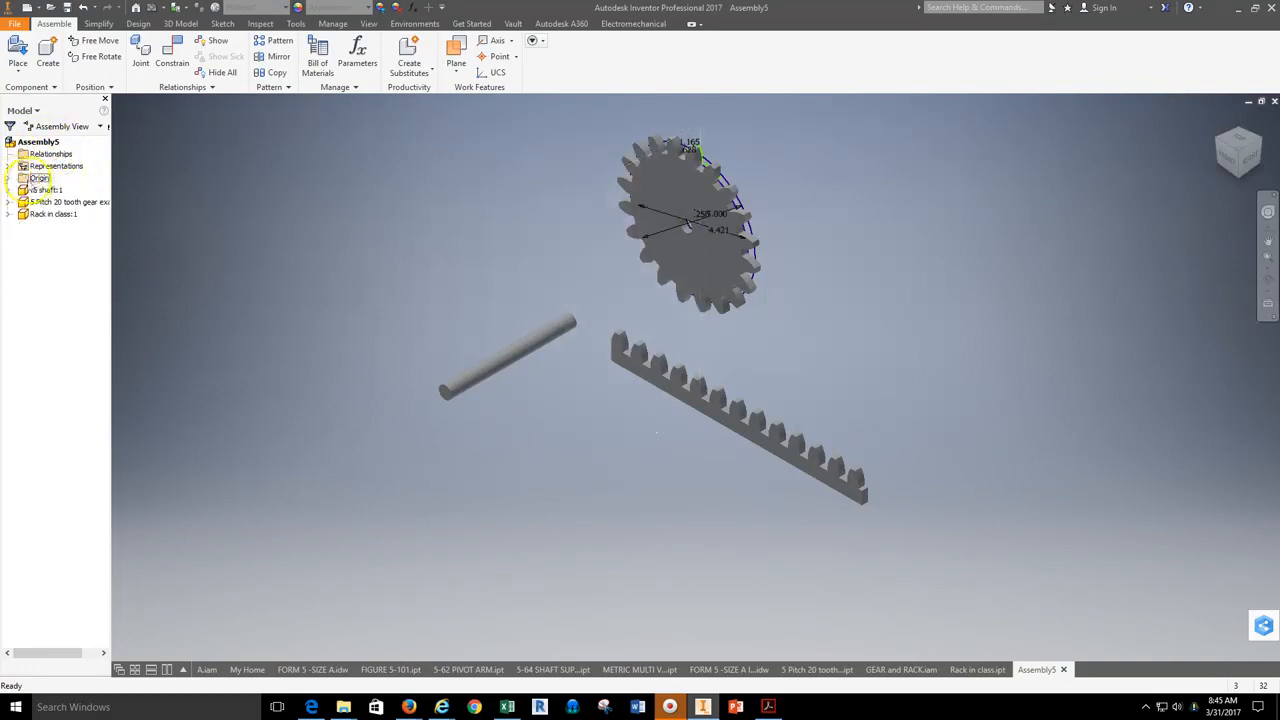
pyautogui.click(9, 178)
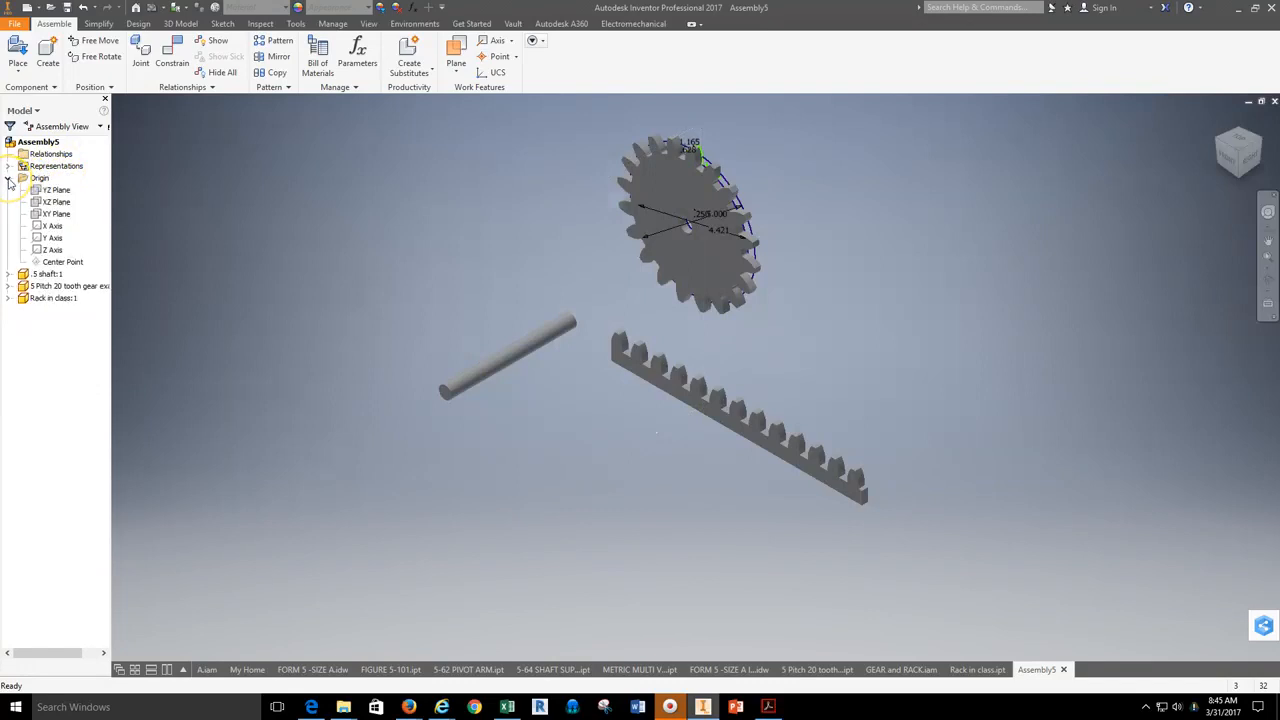
pyautogui.click(56, 203)
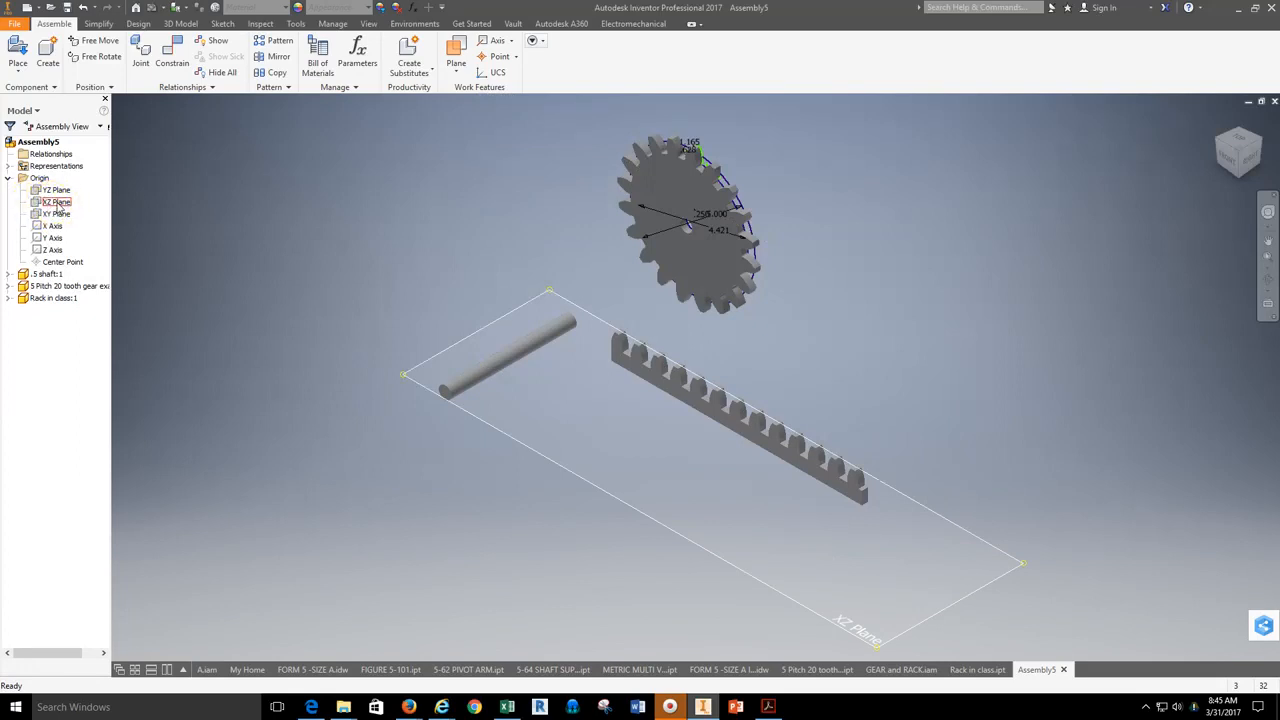
pyautogui.click(60, 205)
pyautogui.rightClick(61, 206)
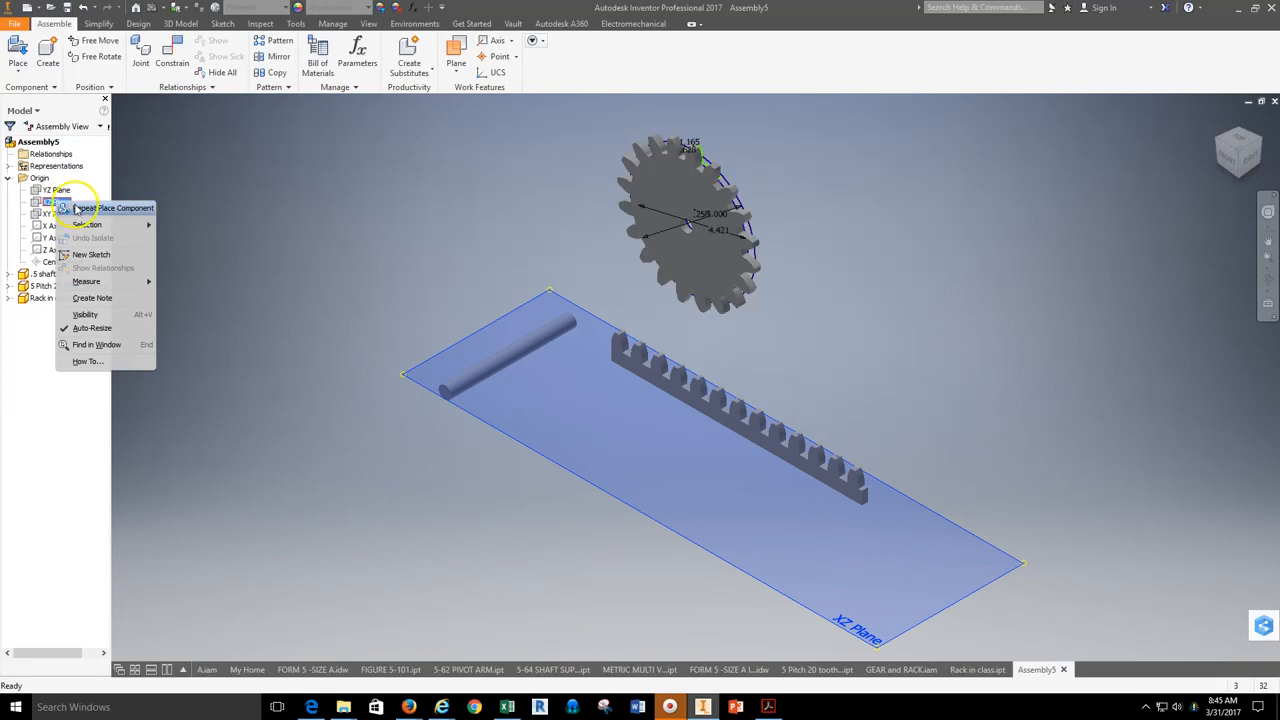
pyautogui.click(88, 314)
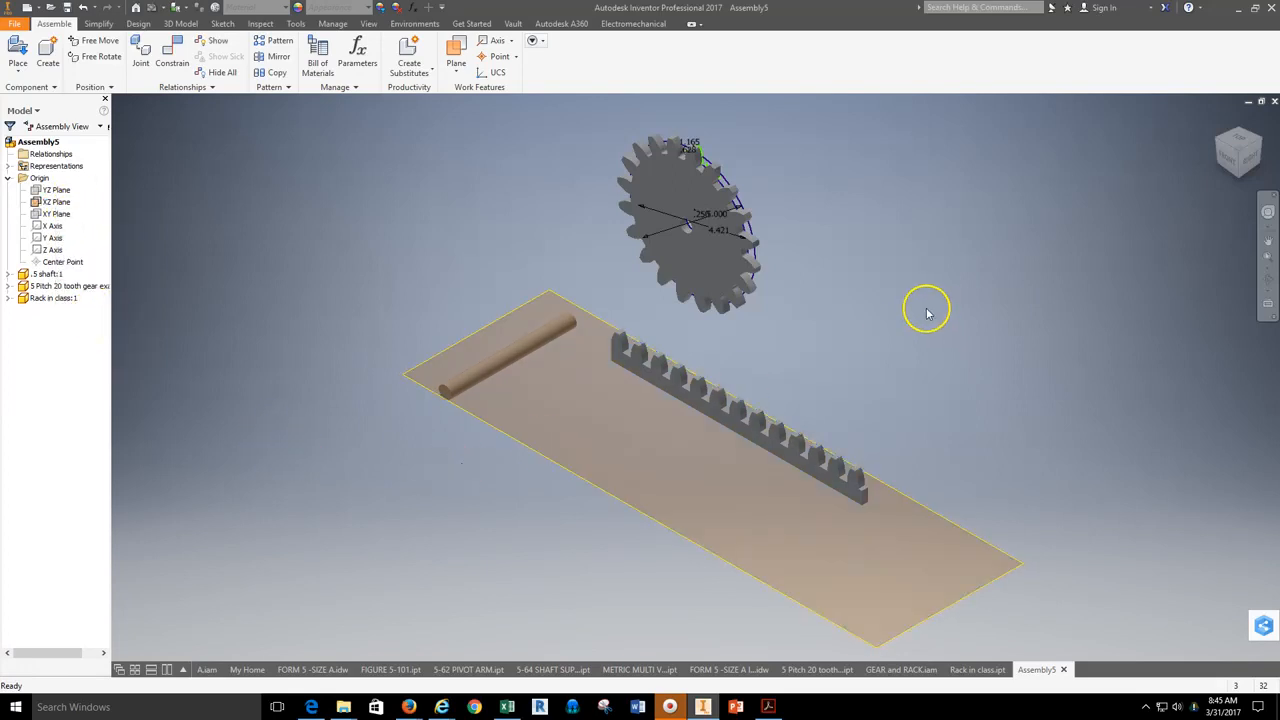
# Step: Constrain the rack's bottom face to the XZ plane with a Mate constraint at 0.000 in offset
pyautogui.click(1268, 280)
pyautogui.moveTo(863, 377); pyautogui.dragTo(694, 397)
pyautogui.rightClick(237, 171)
pyautogui.click(211, 125)
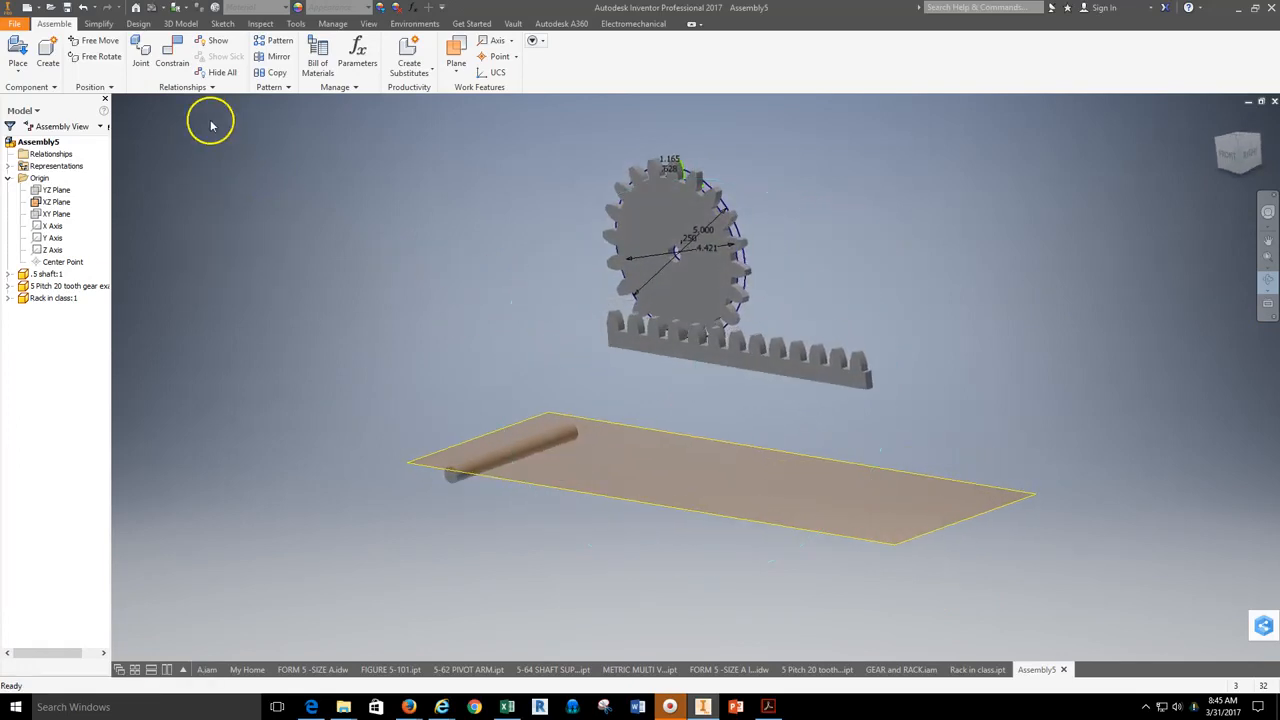
pyautogui.click(172, 60)
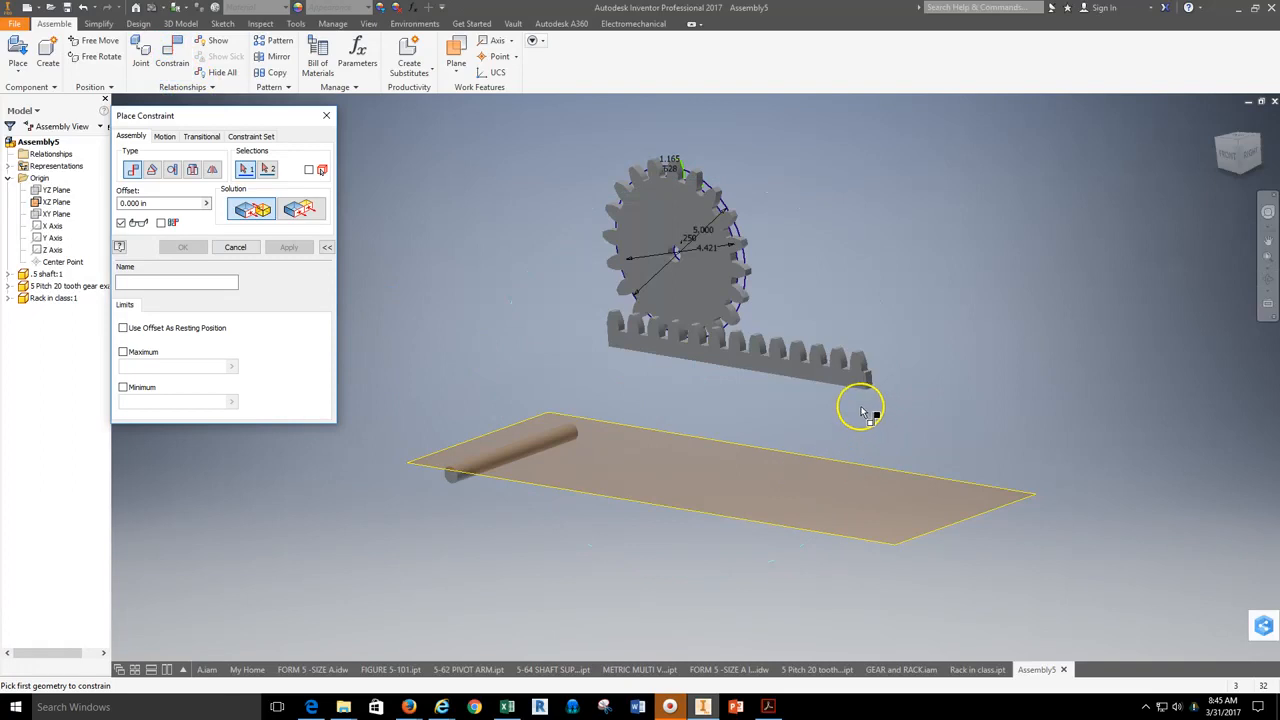
pyautogui.click(1268, 280)
pyautogui.moveTo(871, 423); pyautogui.dragTo(749, 377)
pyautogui.rightClick(506, 243)
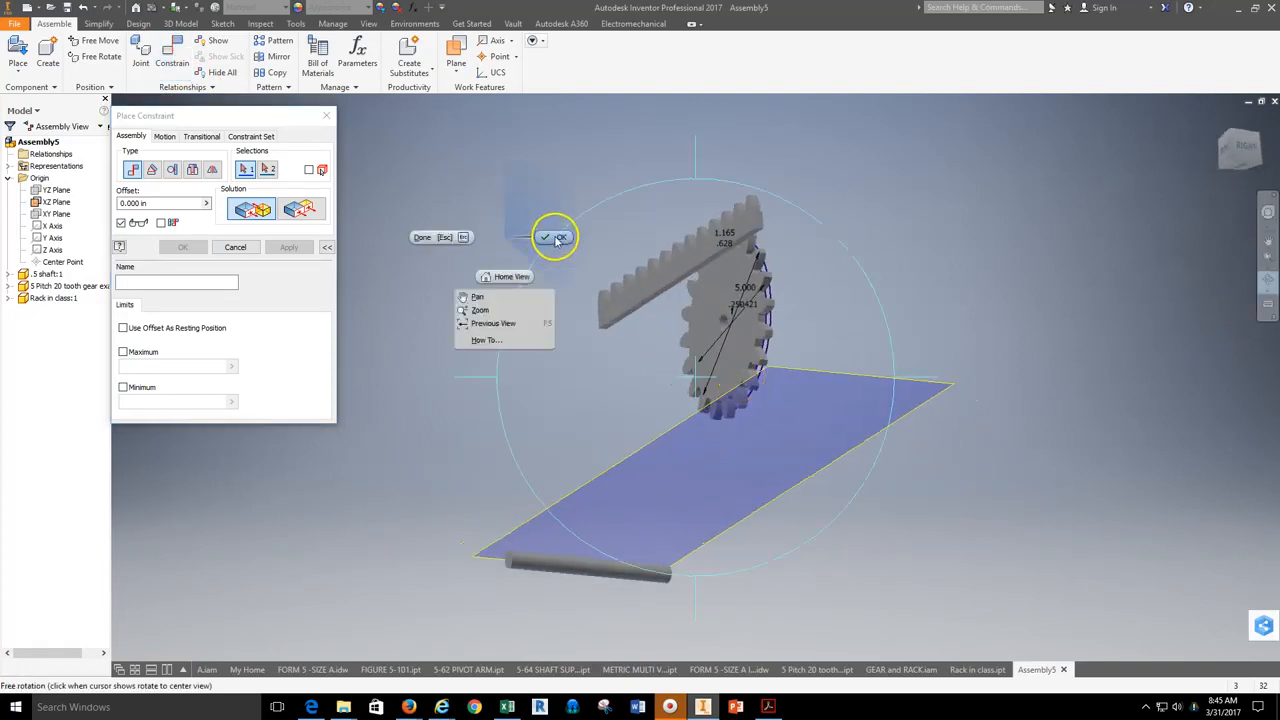
pyautogui.click(558, 238)
pyautogui.scroll(2, 657, 294)
pyautogui.click(662, 291)
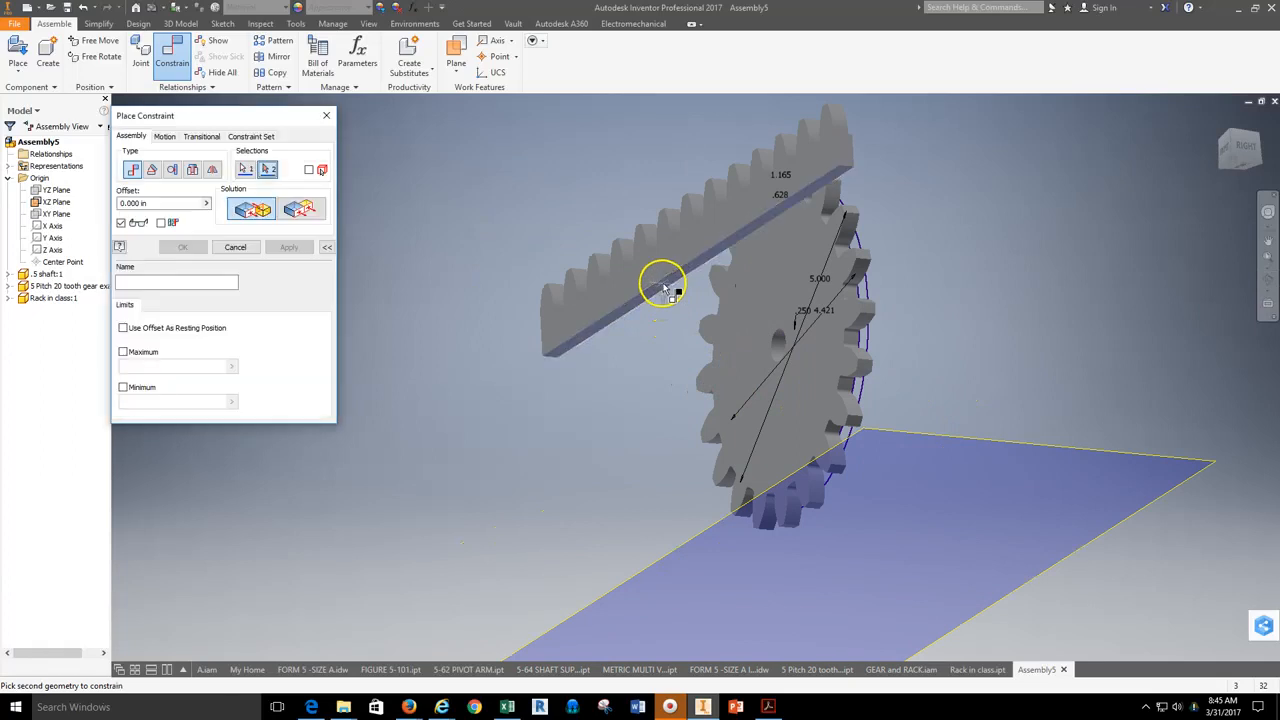
pyautogui.scroll(-2, 650, 380)
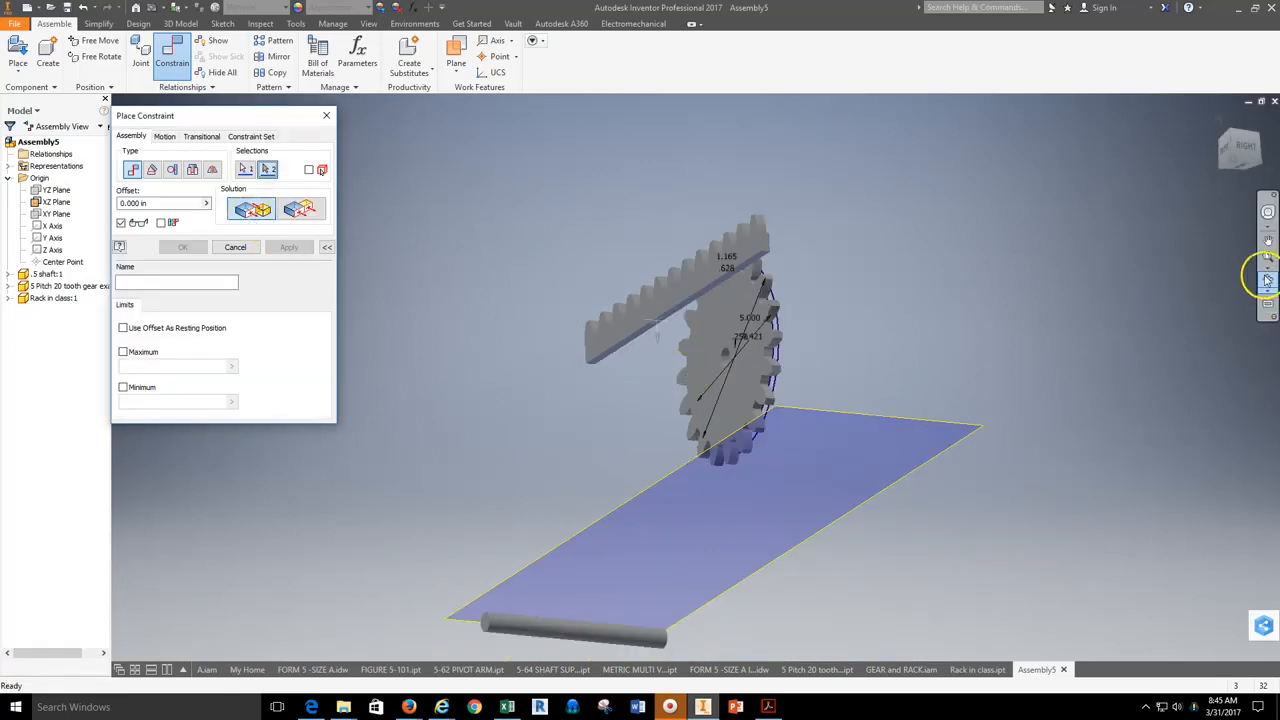
pyautogui.click(1265, 278)
pyautogui.moveTo(743, 434); pyautogui.dragTo(531, 269)
pyautogui.rightClick(545, 275)
pyautogui.click(588, 277)
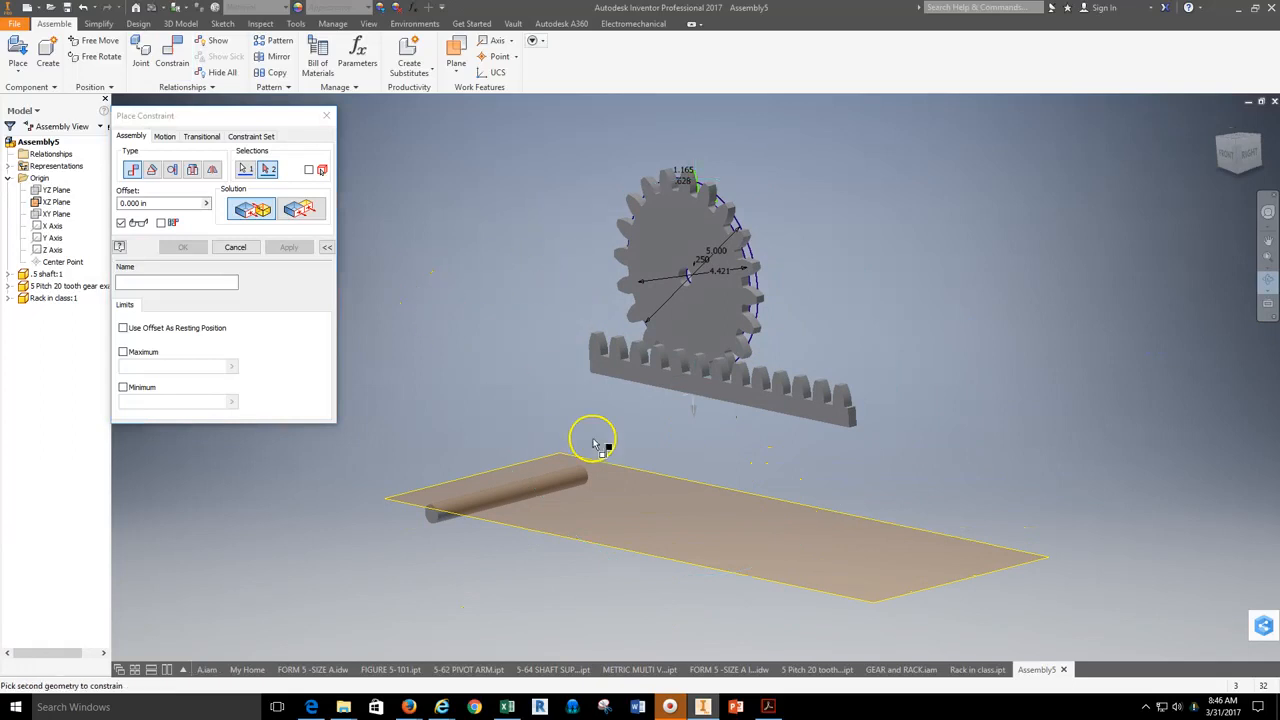
pyautogui.click(627, 550)
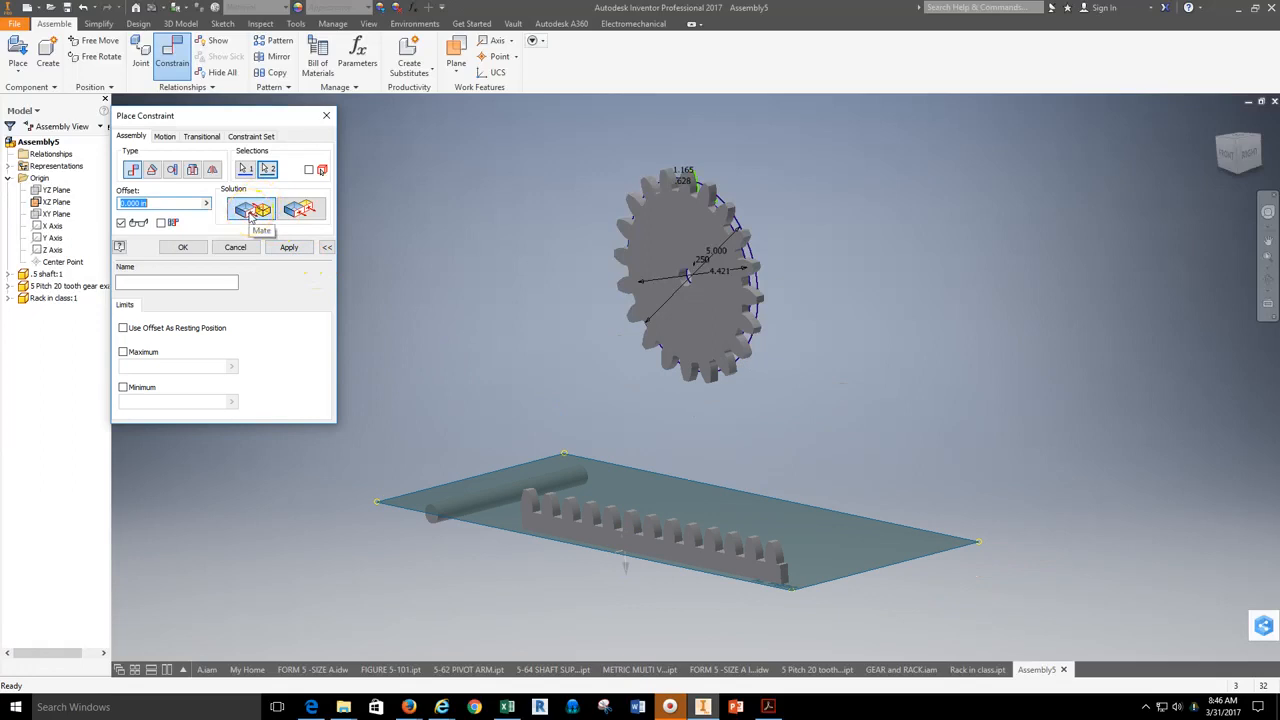
pyautogui.click(289, 247)
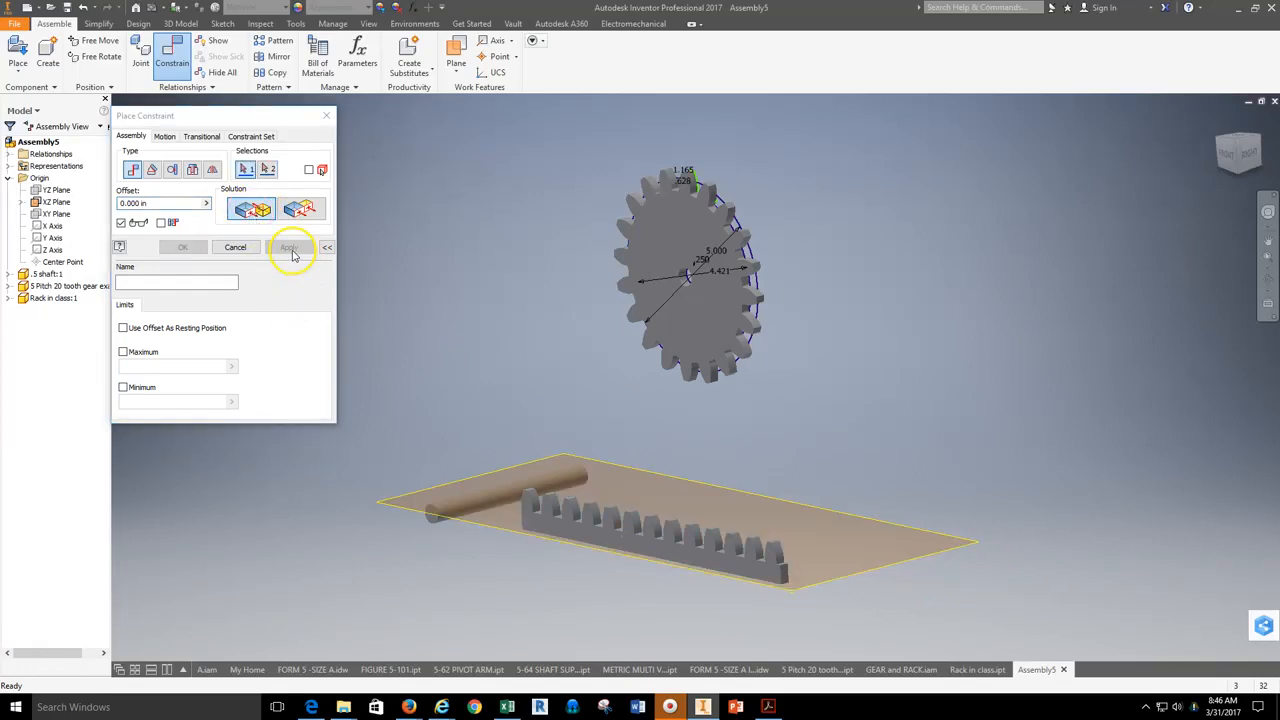
pyautogui.click(233, 248)
# Step: Slide the rack across the XZ plane to check its remaining freedom of movement, including from the front view
pyautogui.moveTo(600, 528); pyautogui.dragTo(510, 452)
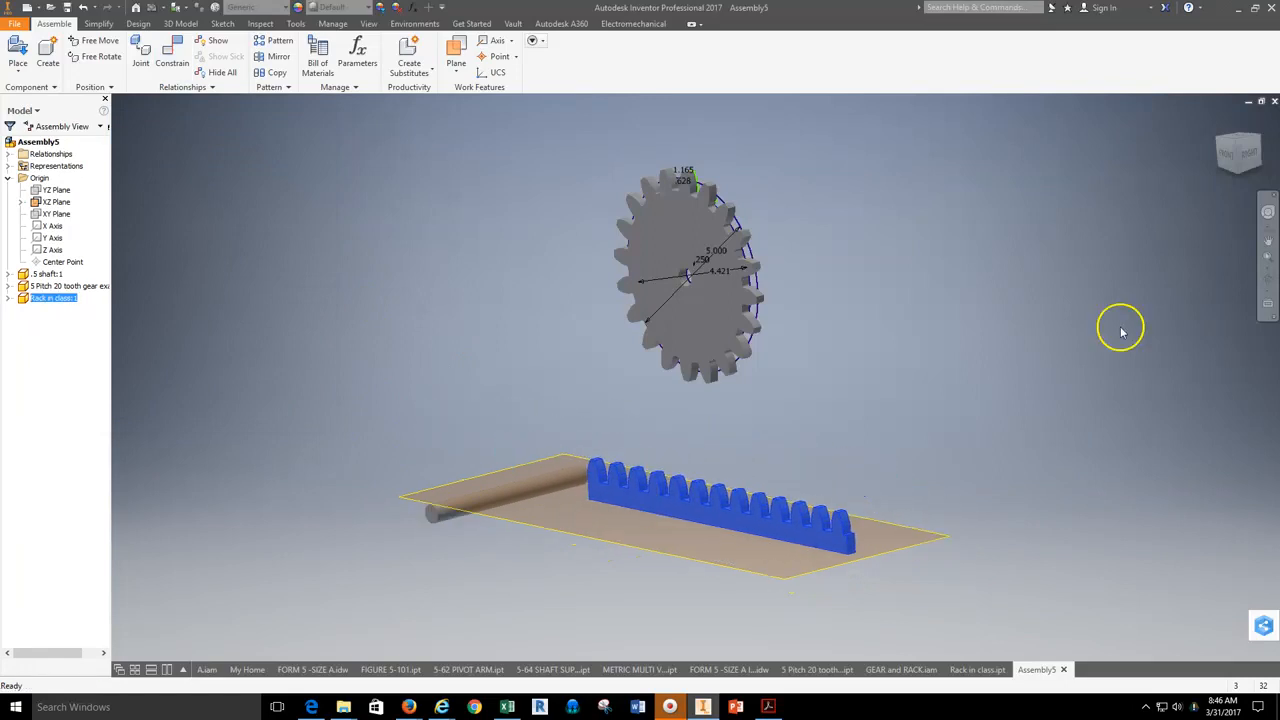
pyautogui.click(1230, 152)
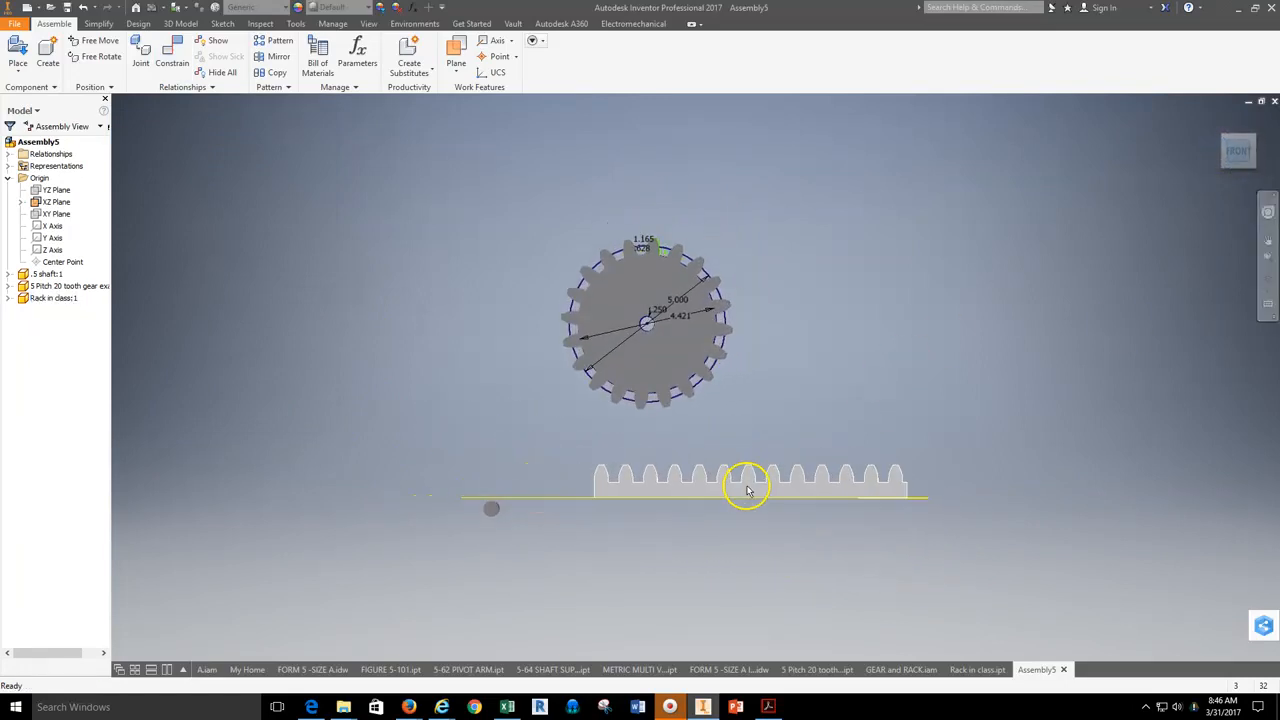
pyautogui.moveTo(743, 485); pyautogui.dragTo(700, 464)
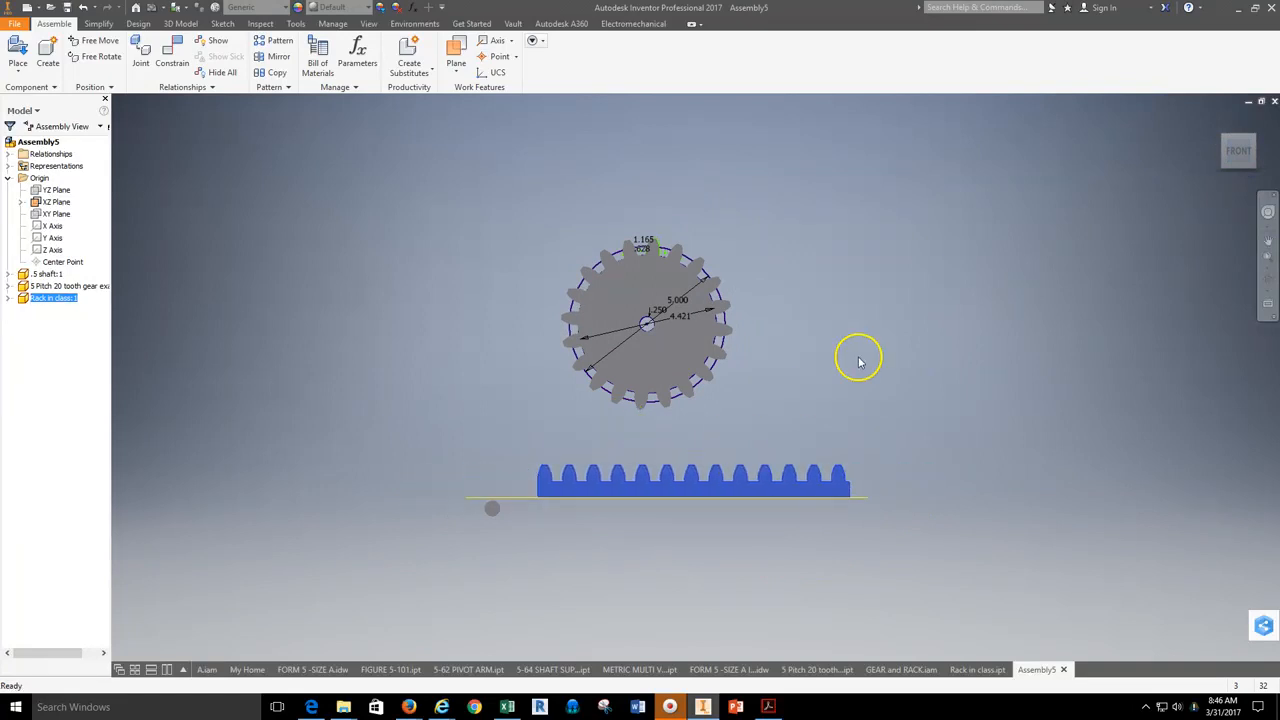
# Step: Turn on the visibility of the assembly's XY origin plane
pyautogui.click(1230, 148)
pyautogui.click(1225, 140)
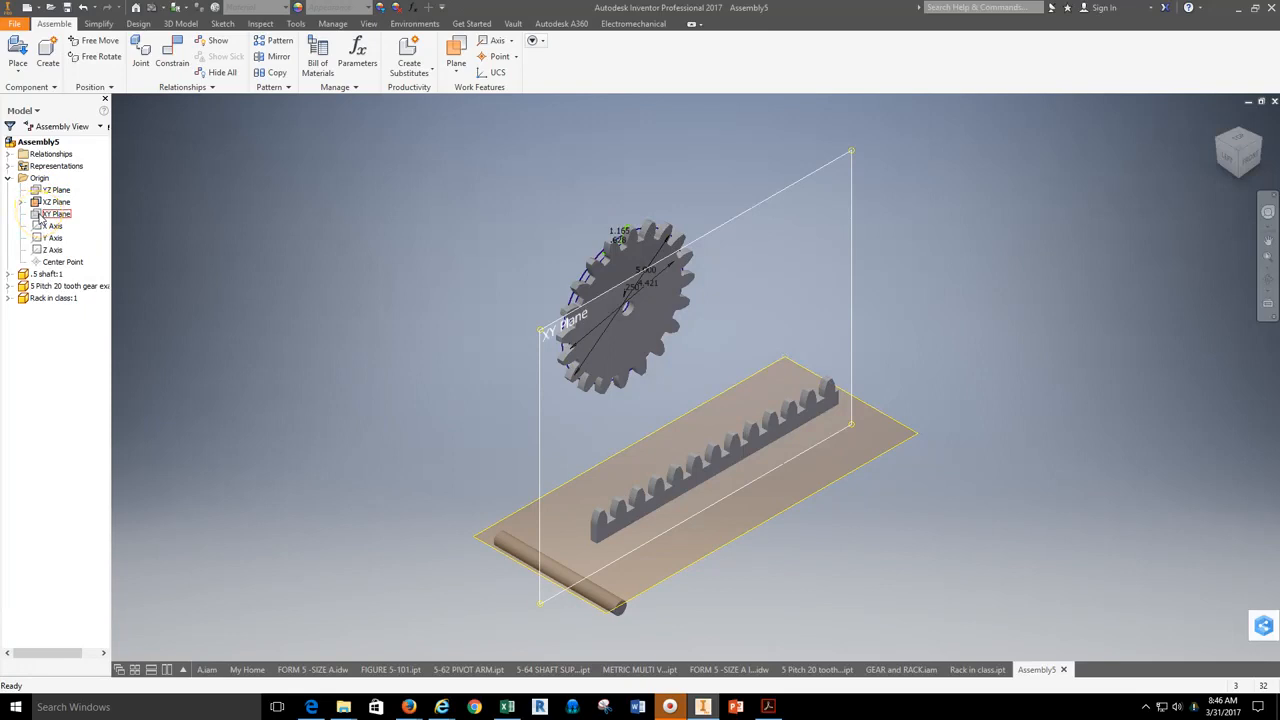
pyautogui.rightClick(41, 216)
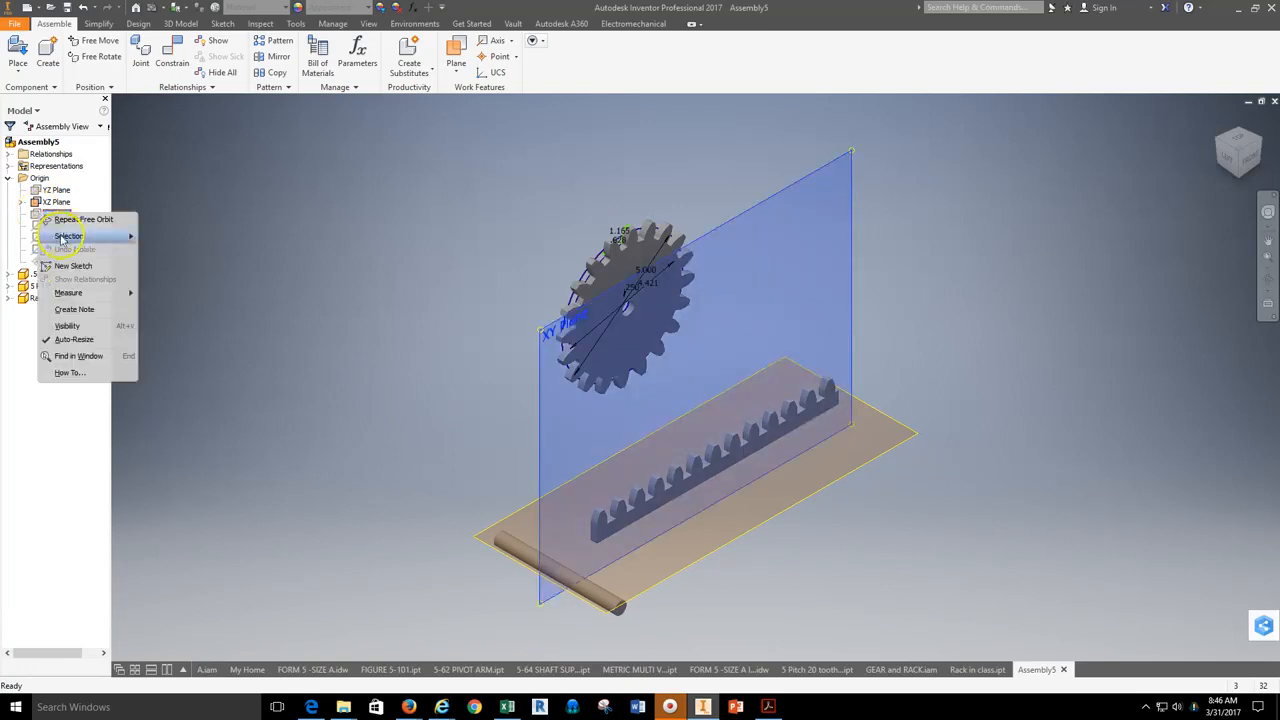
pyautogui.click(67, 326)
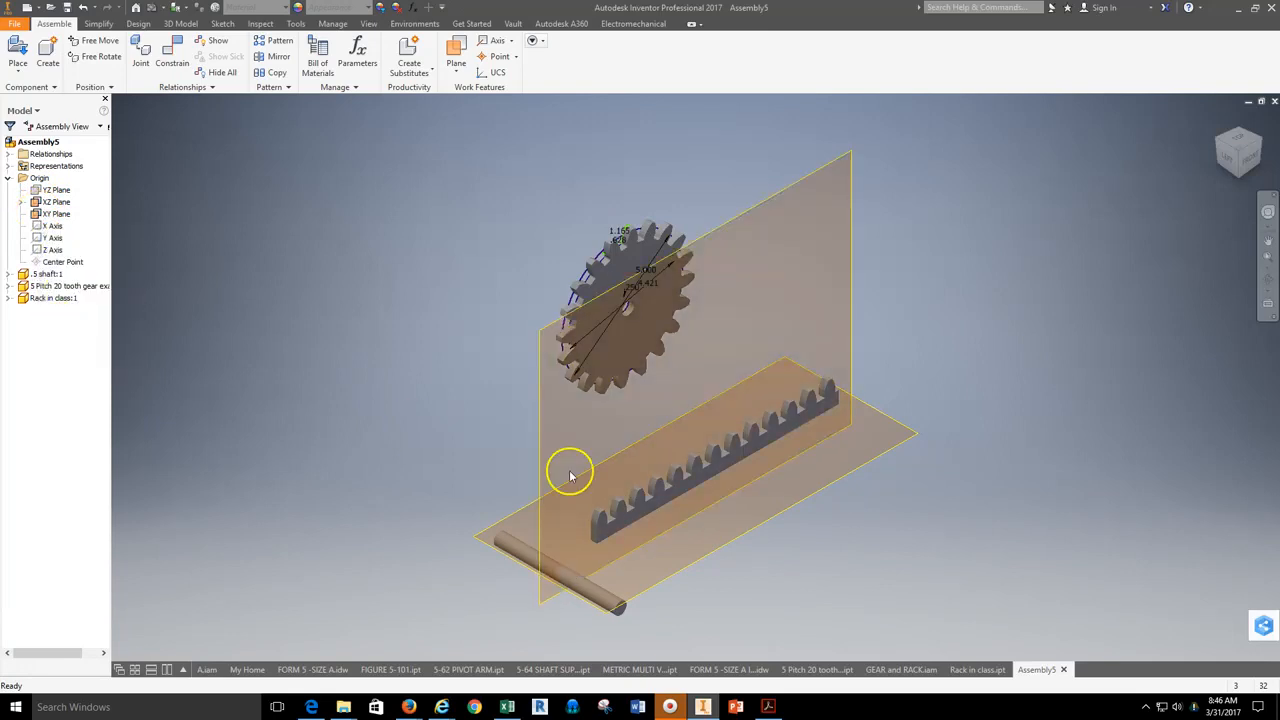
# Step: Move the rack along the XZ plane away from the vertical XY plane
pyautogui.click(1262, 280)
pyautogui.moveTo(771, 500); pyautogui.dragTo(894, 491)
pyautogui.rightClick(900, 400)
pyautogui.click(940, 400)
pyautogui.moveTo(777, 509); pyautogui.dragTo(634, 532)
# Step: Constrain the rack's flat side face to the XY plane with a Mate constraint at 0.000 in offset
pyautogui.click(172, 55)
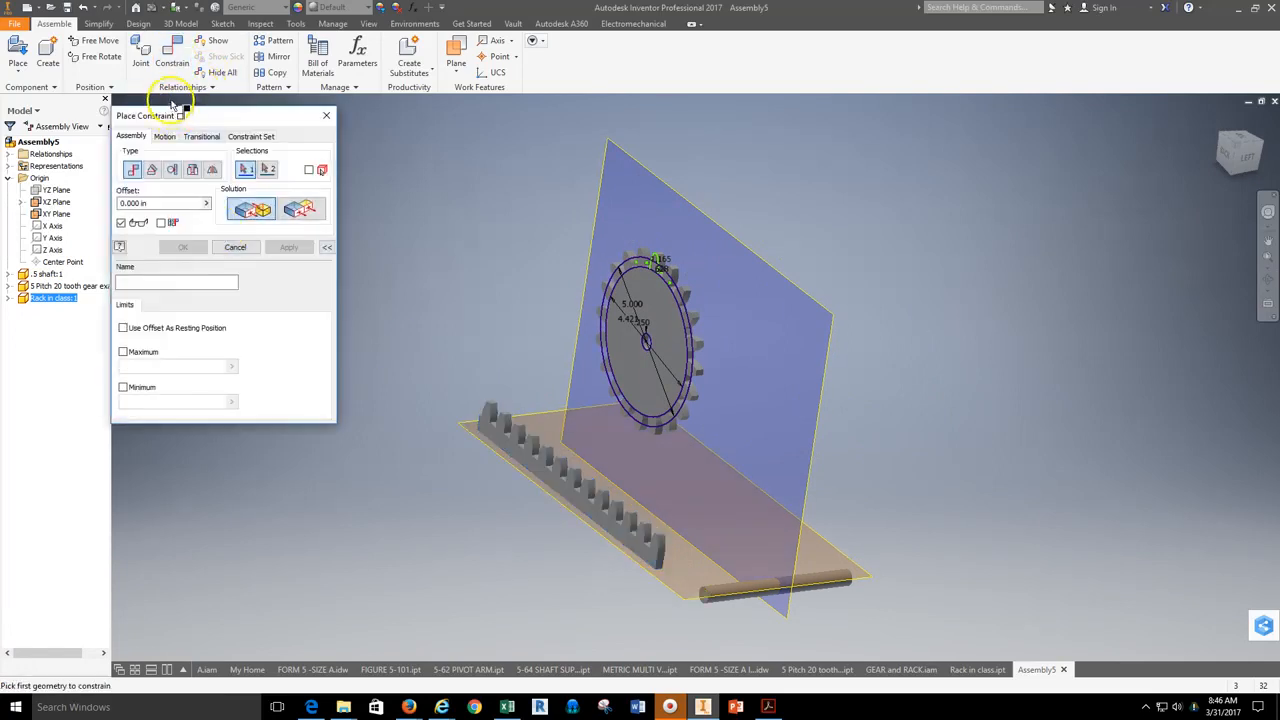
pyautogui.click(1267, 284)
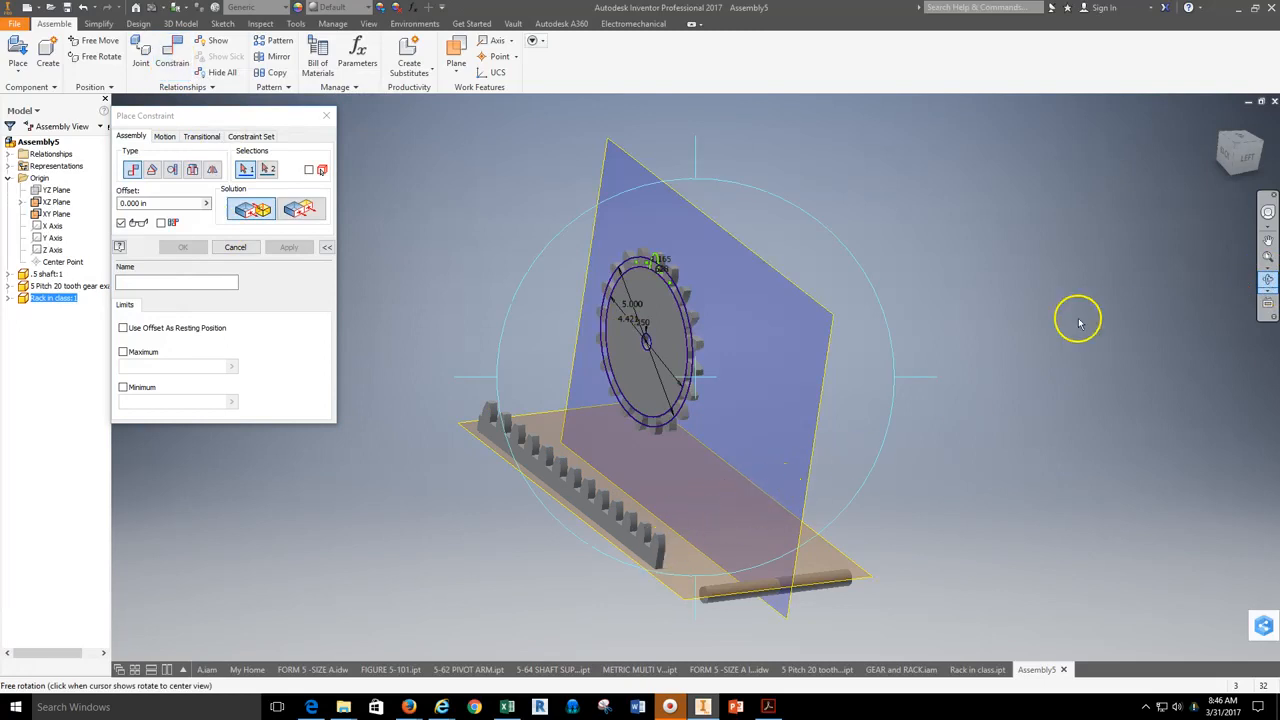
pyautogui.press('Escape')
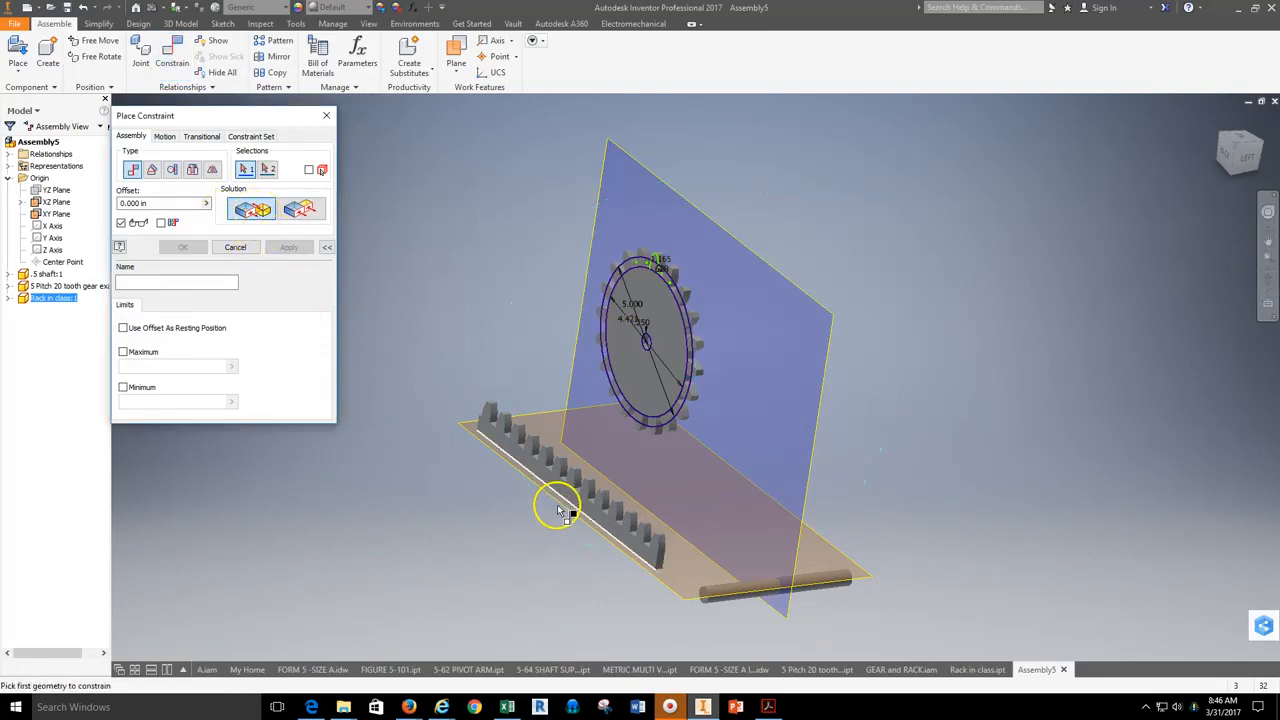
pyautogui.scroll(3, 557, 500)
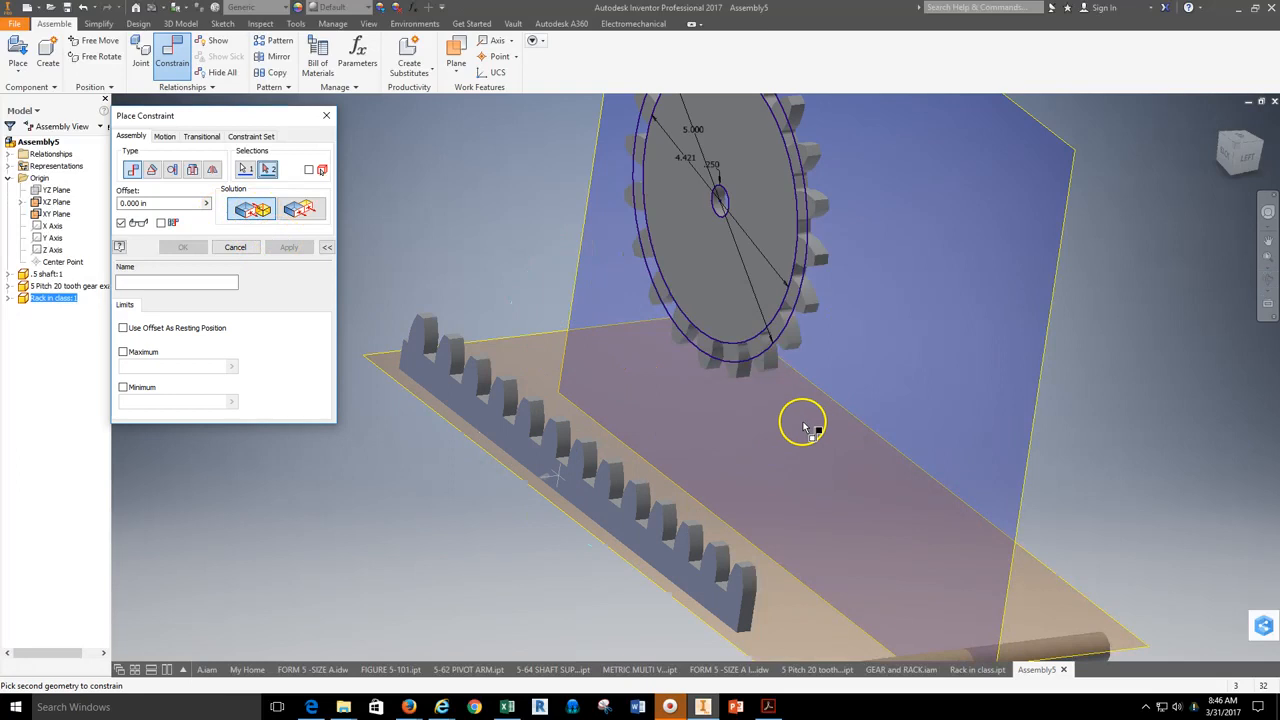
pyautogui.scroll(-3, 816, 432)
pyautogui.click(930, 472)
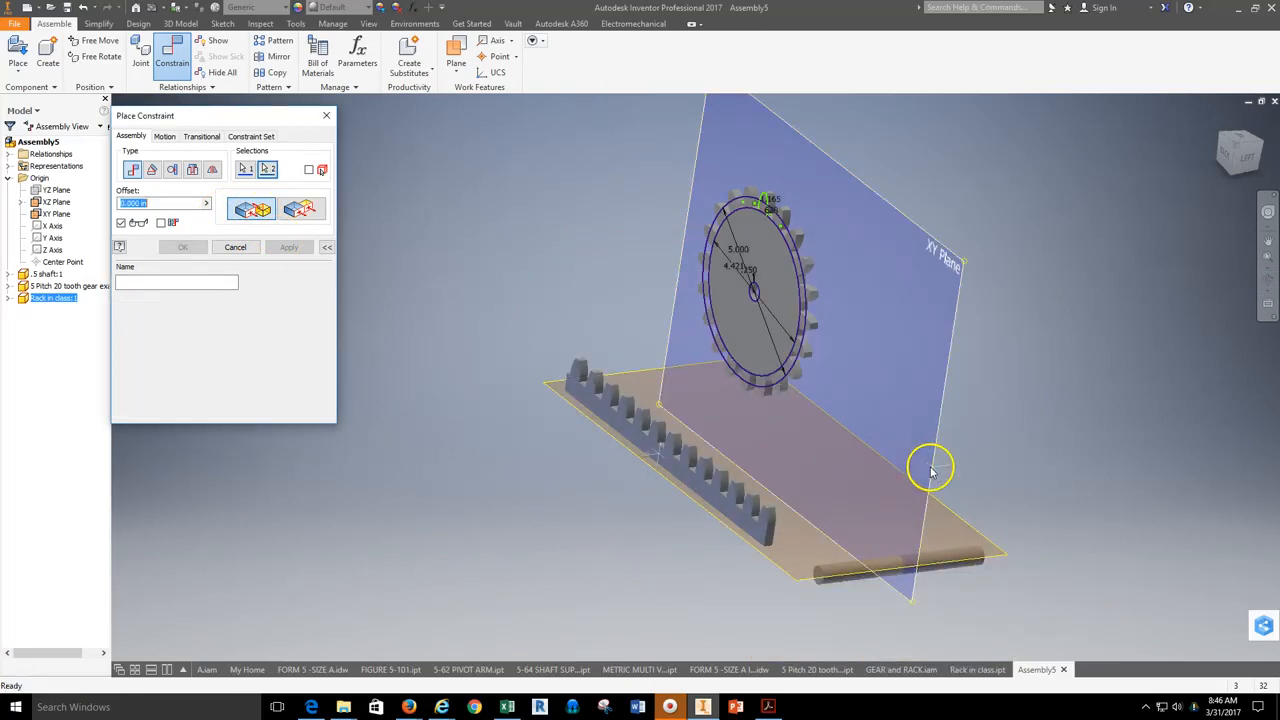
pyautogui.scroll(-2, 1054, 494)
pyautogui.moveTo(1054, 494); pyautogui.dragTo(780, 463, button='middle')
pyautogui.click(1265, 283)
pyautogui.moveTo(749, 519); pyautogui.dragTo(683, 460)
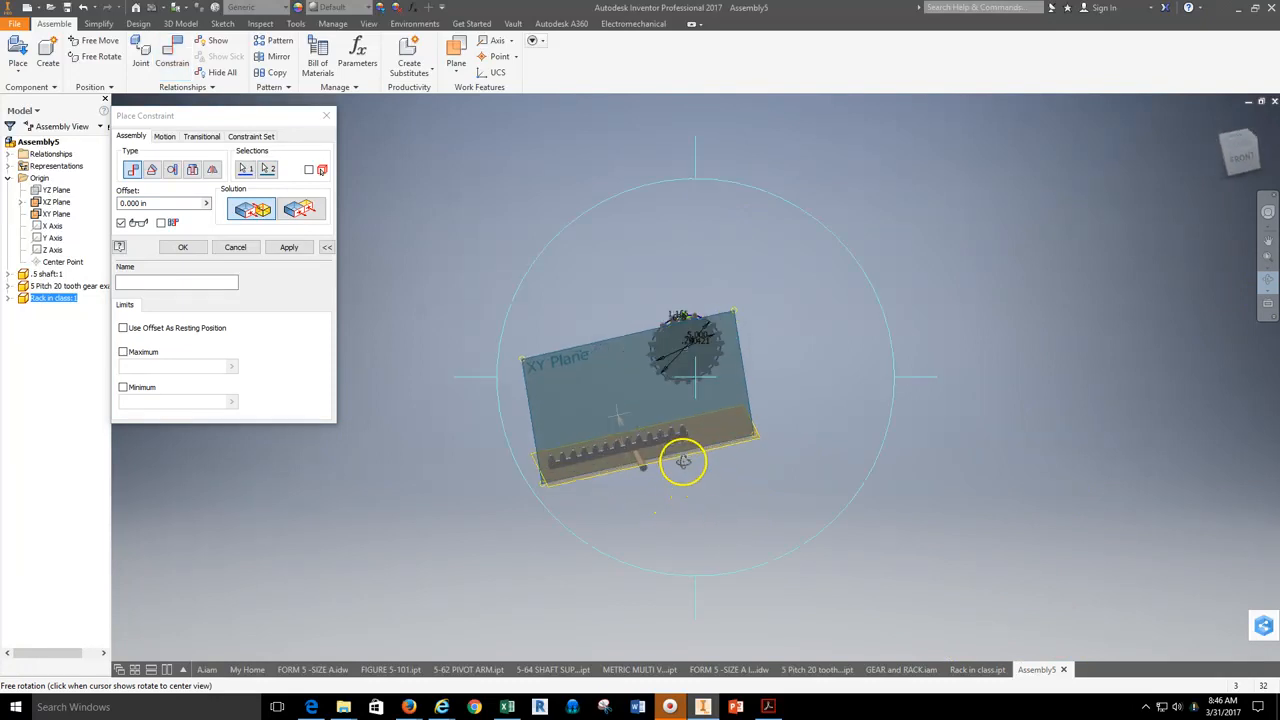
pyautogui.scroll(3, 683, 460)
pyautogui.moveTo(683, 460); pyautogui.dragTo(875, 491, button='middle')
pyautogui.click(289, 250)
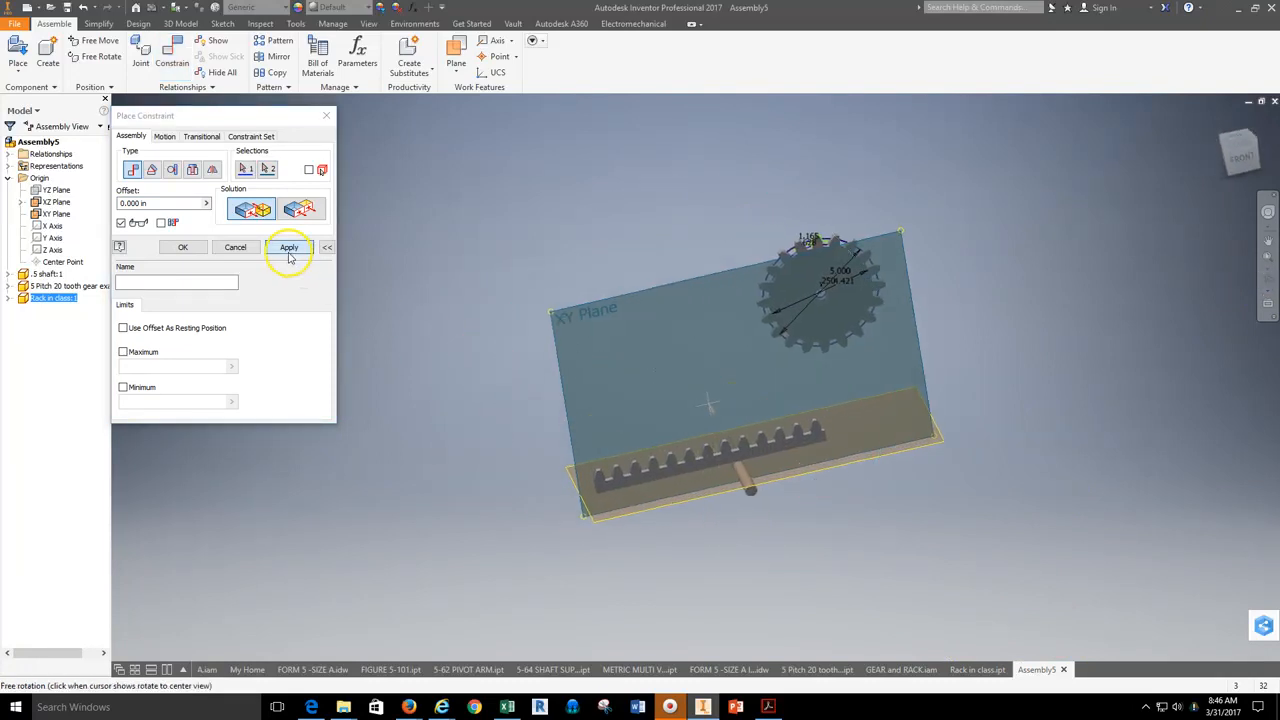
pyautogui.click(235, 248)
# Step: Slide the rack along the intersection of the two origin planes to check its remaining freedom of movement
pyautogui.scroll(6, 737, 503)
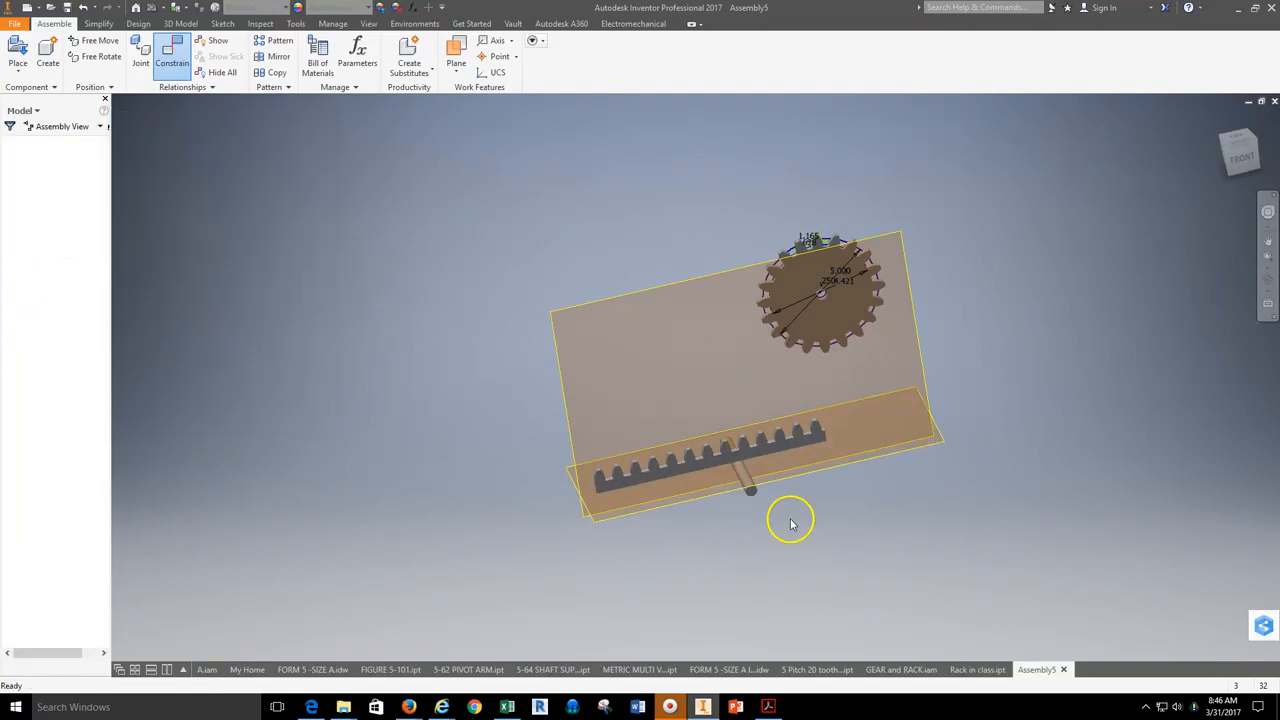
pyautogui.scroll(-2, 686, 380)
pyautogui.moveTo(709, 379); pyautogui.dragTo(808, 343)
pyautogui.scroll(5, 808, 343)
pyautogui.scroll(-3, 812, 347)
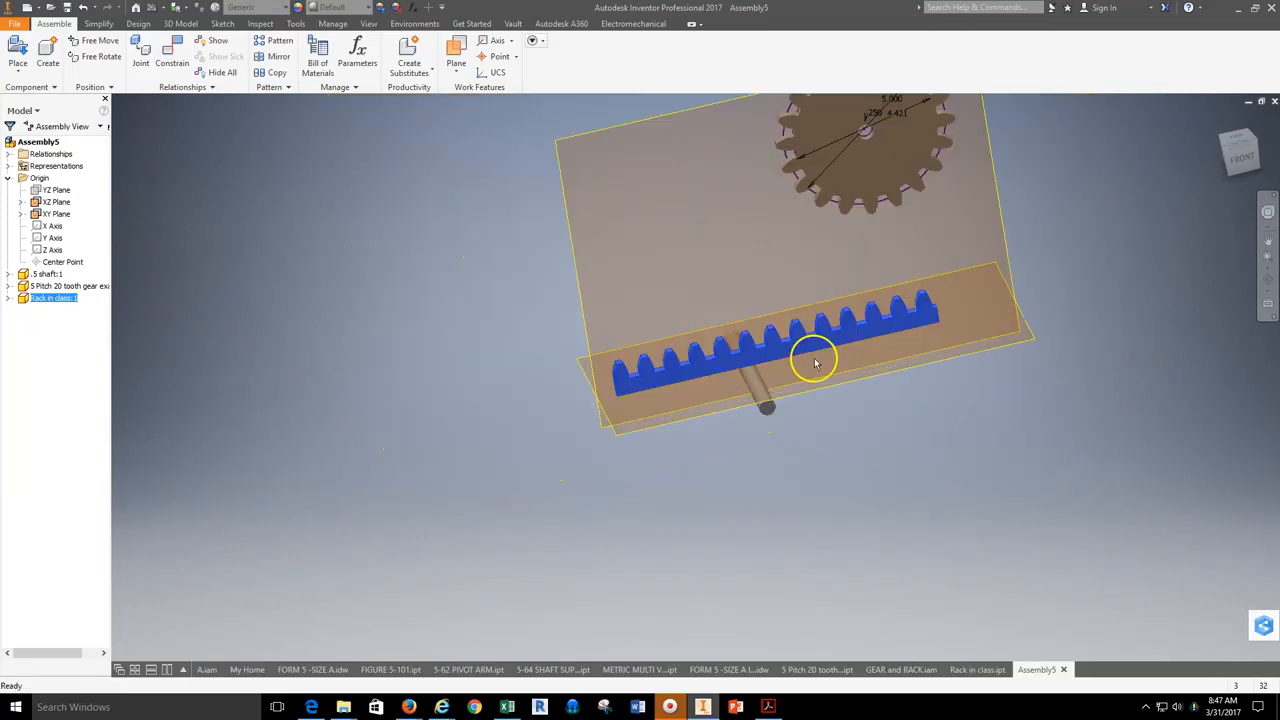
pyautogui.click(980, 456)
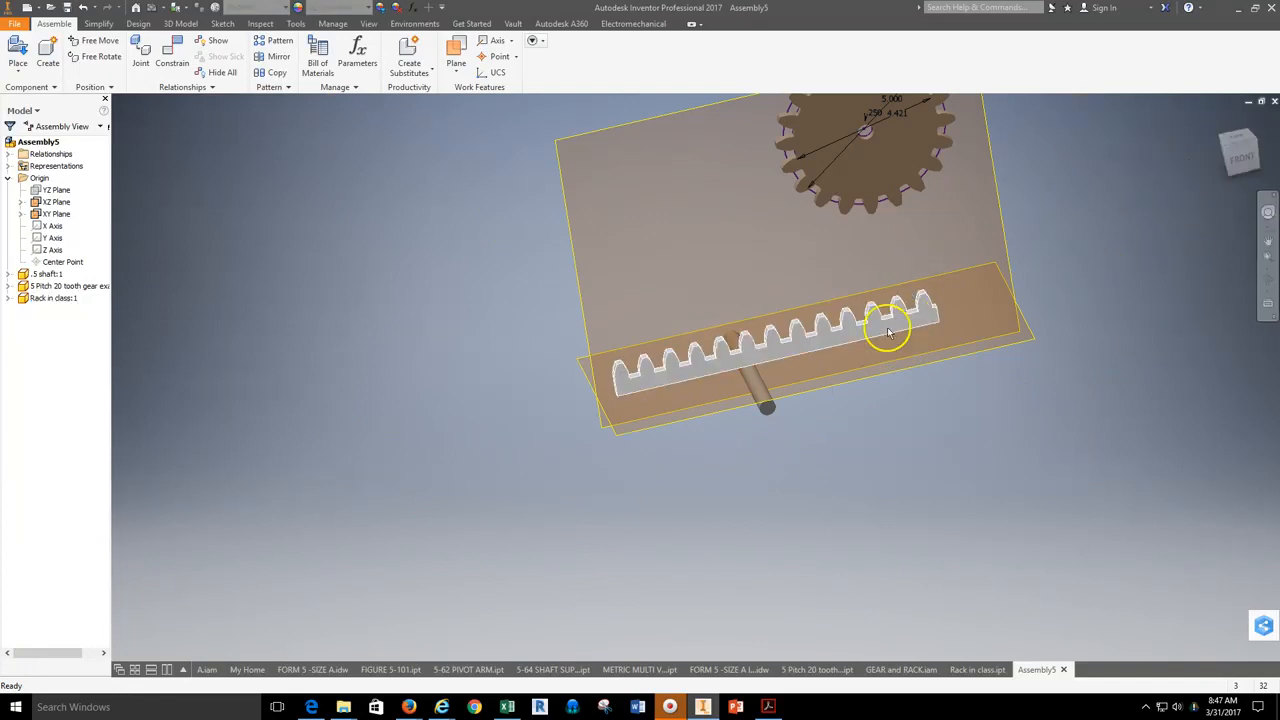
# Step: Constrain the gear's front face flush with the rack's front side face at 0.000 in offset
pyautogui.moveTo(1226, 152)
pyautogui.mouseDown()
pyautogui.moveTo(1263, 152)
pyautogui.moveTo(160, 132)
pyautogui.moveTo(1235, 144)
pyautogui.mouseUp()
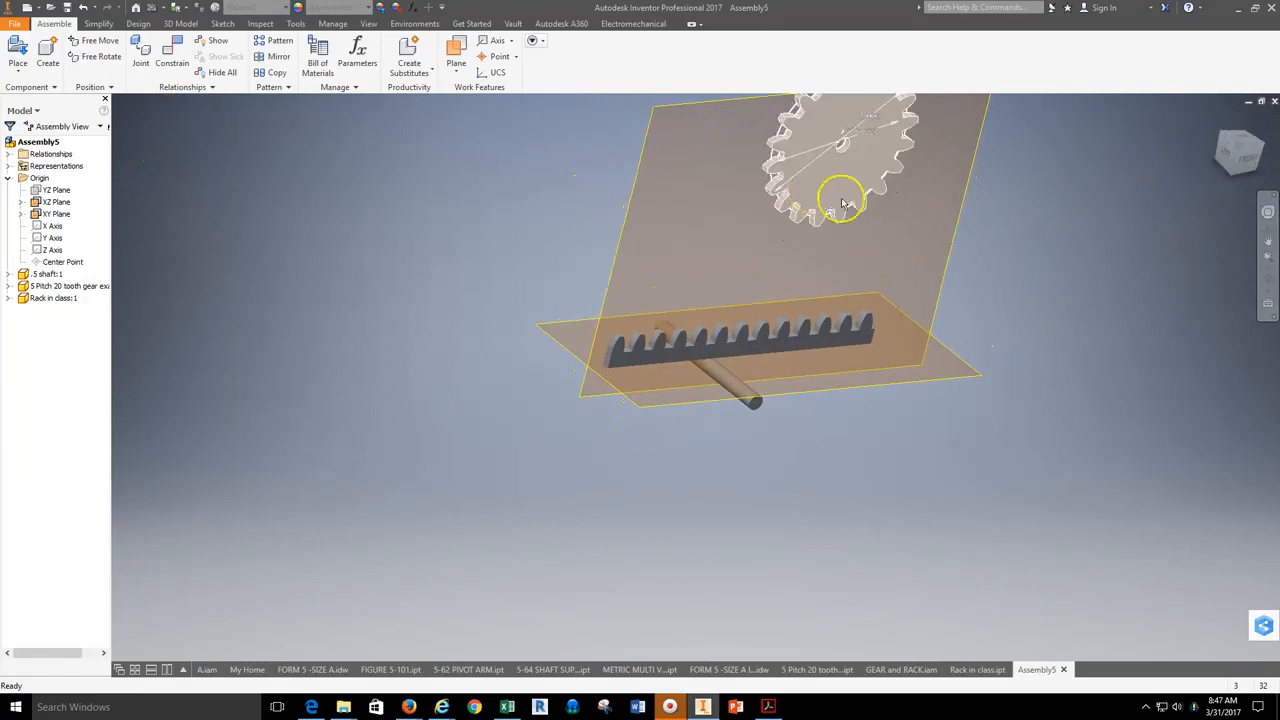
pyautogui.moveTo(773, 247); pyautogui.dragTo(741, 368, button='middle')
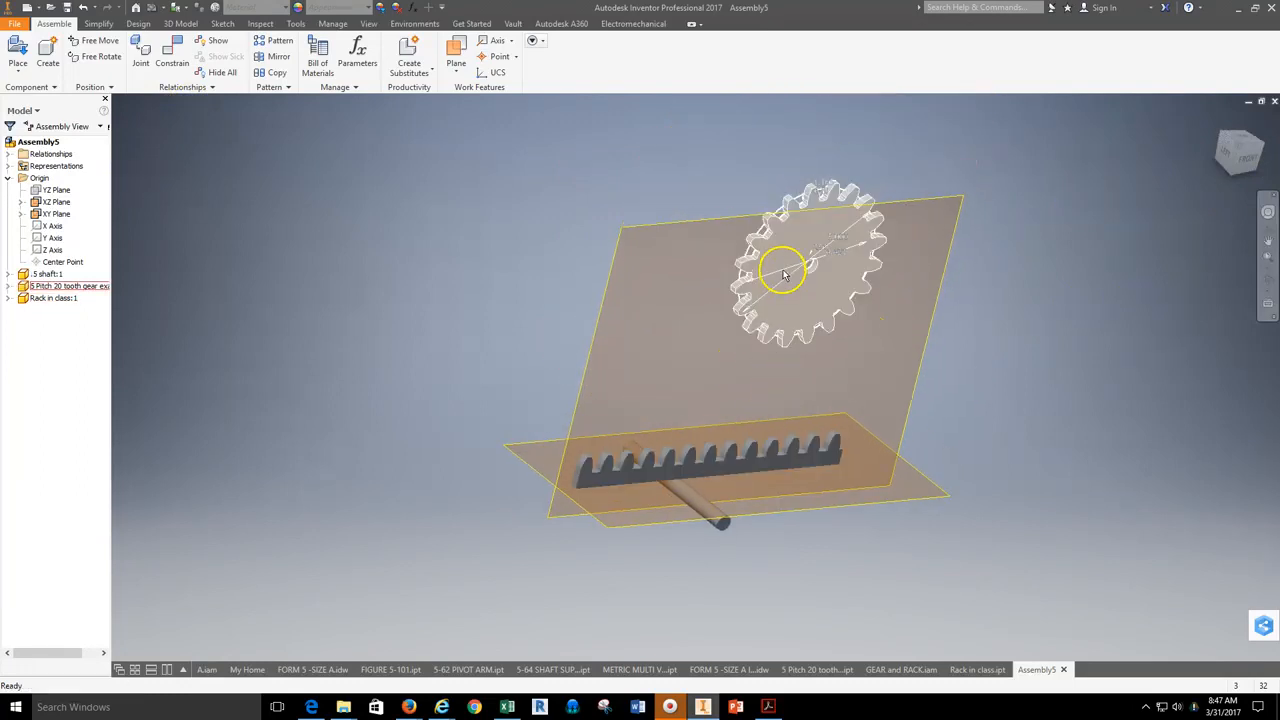
pyautogui.click(178, 64)
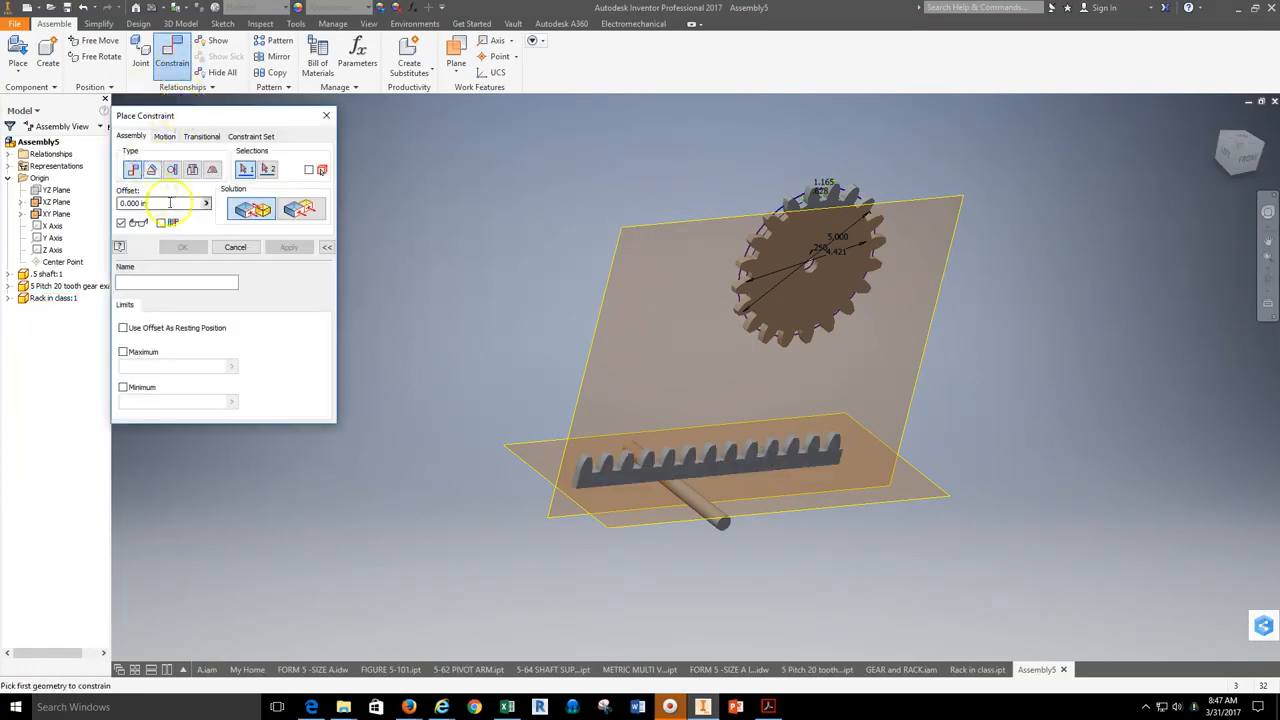
pyautogui.click(301, 209)
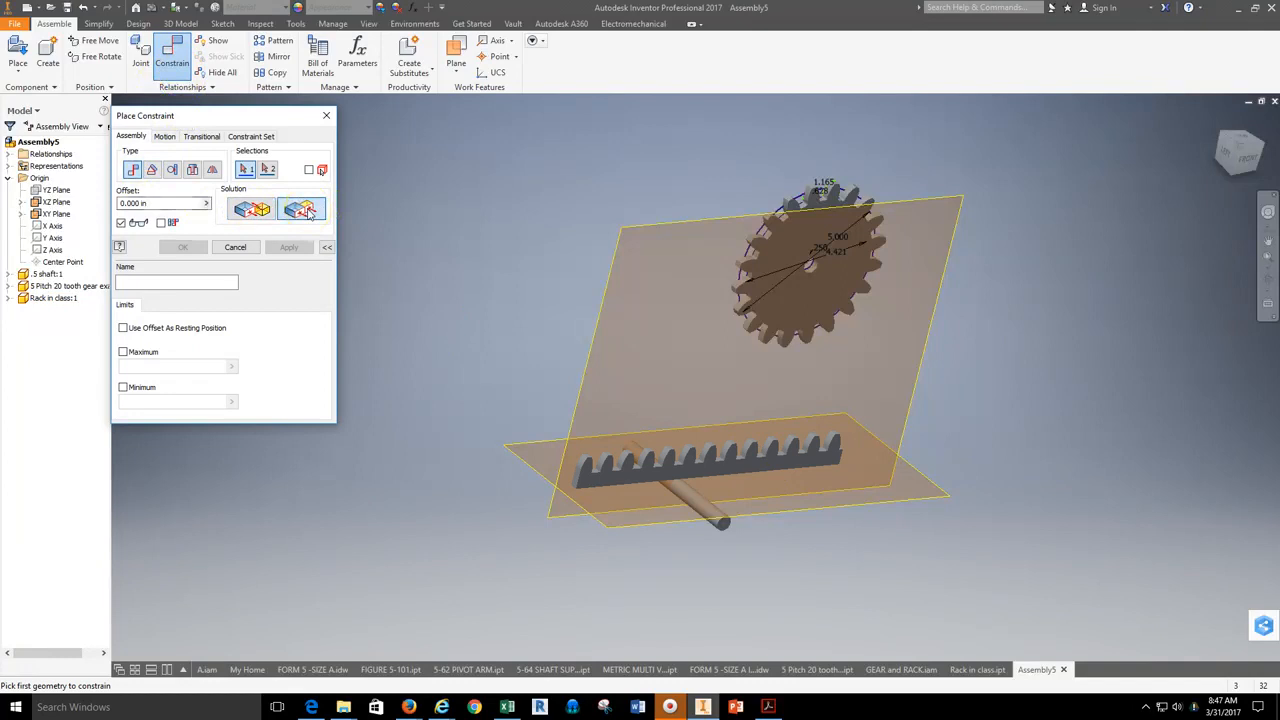
pyautogui.click(669, 386)
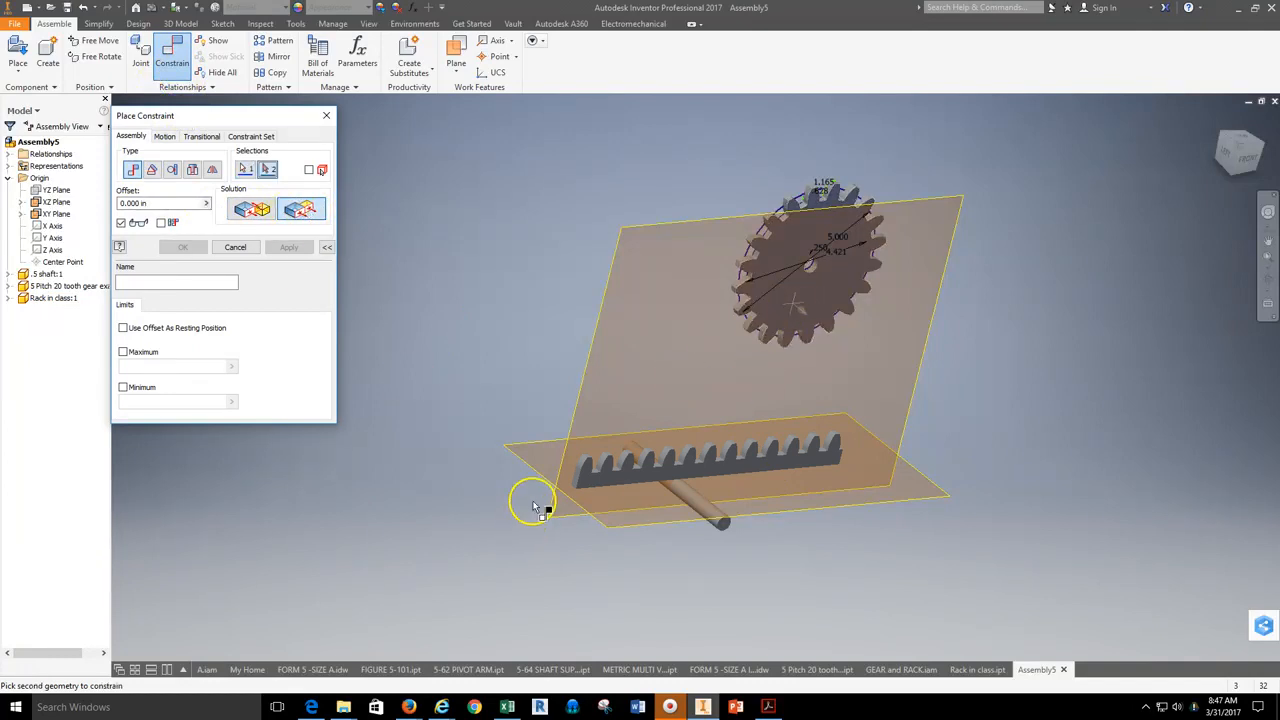
pyautogui.scroll(2, 530, 515)
pyautogui.click(667, 468)
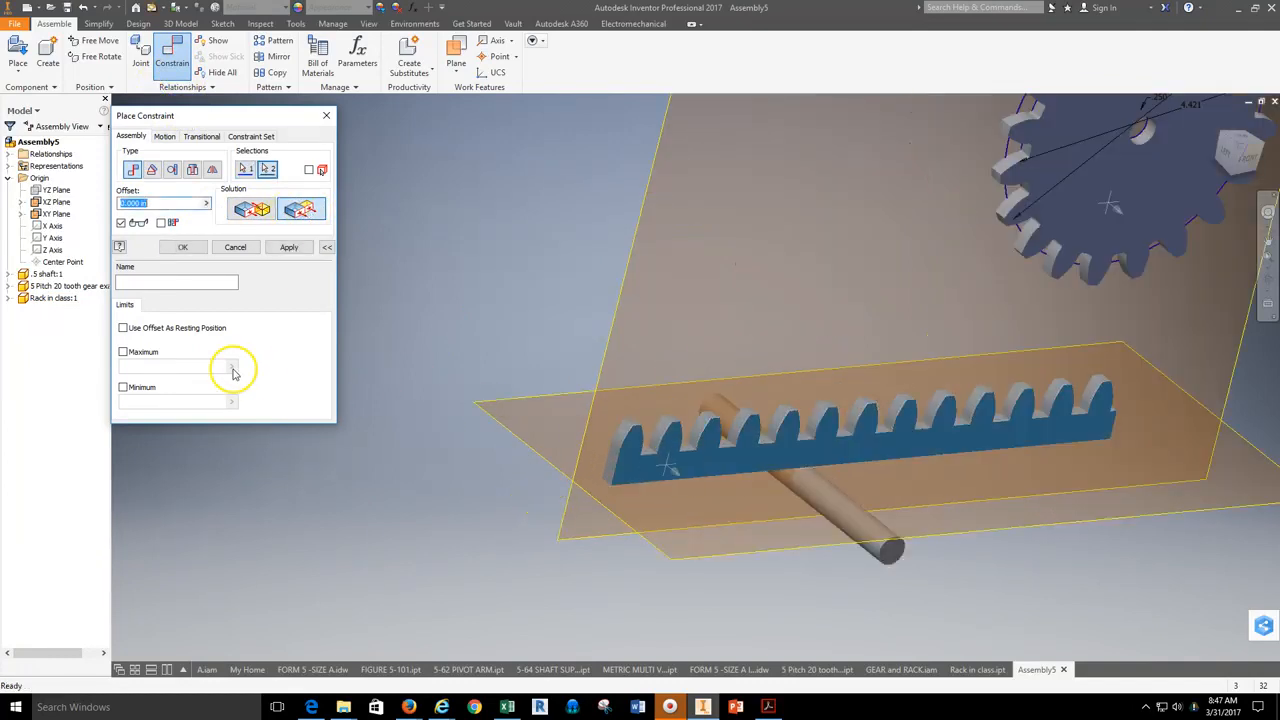
pyautogui.click(287, 248)
pyautogui.click(250, 250)
pyautogui.scroll(-2, 391, 348)
# Step: Move the gear above the rack and check its alignment with the rack from the left and isometric views
pyautogui.moveTo(766, 274); pyautogui.dragTo(668, 289)
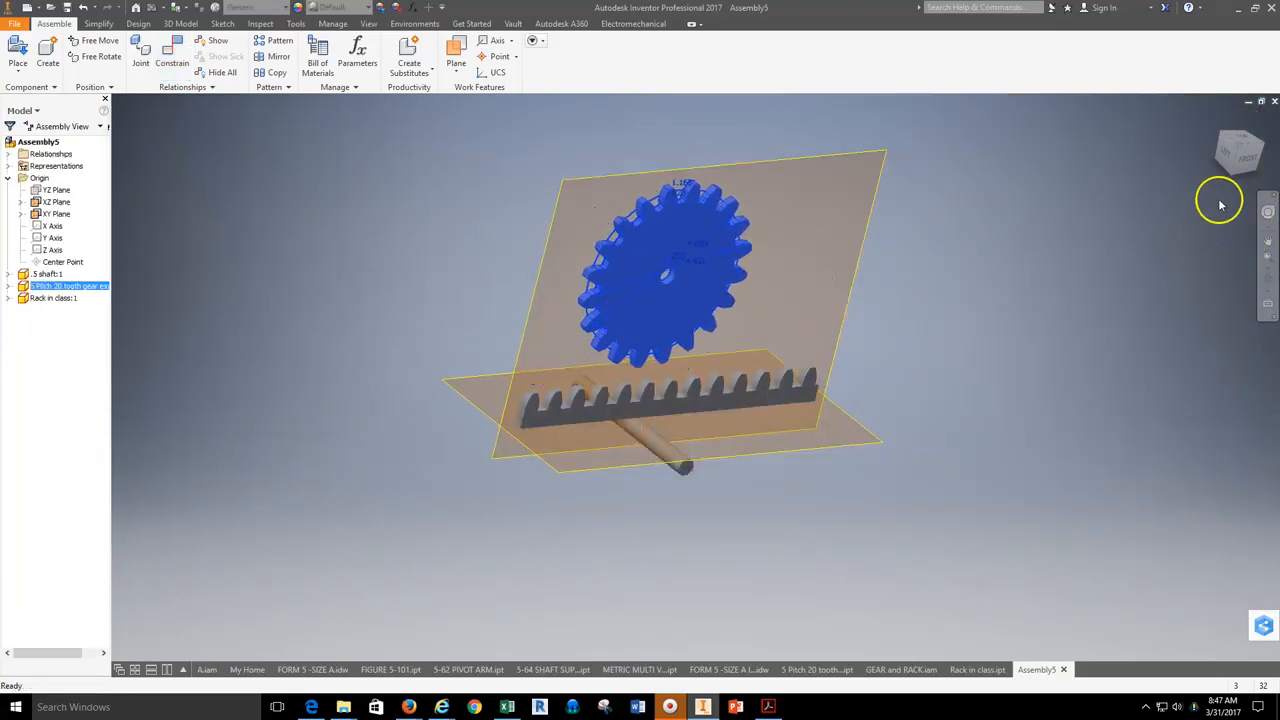
pyautogui.click(1225, 157)
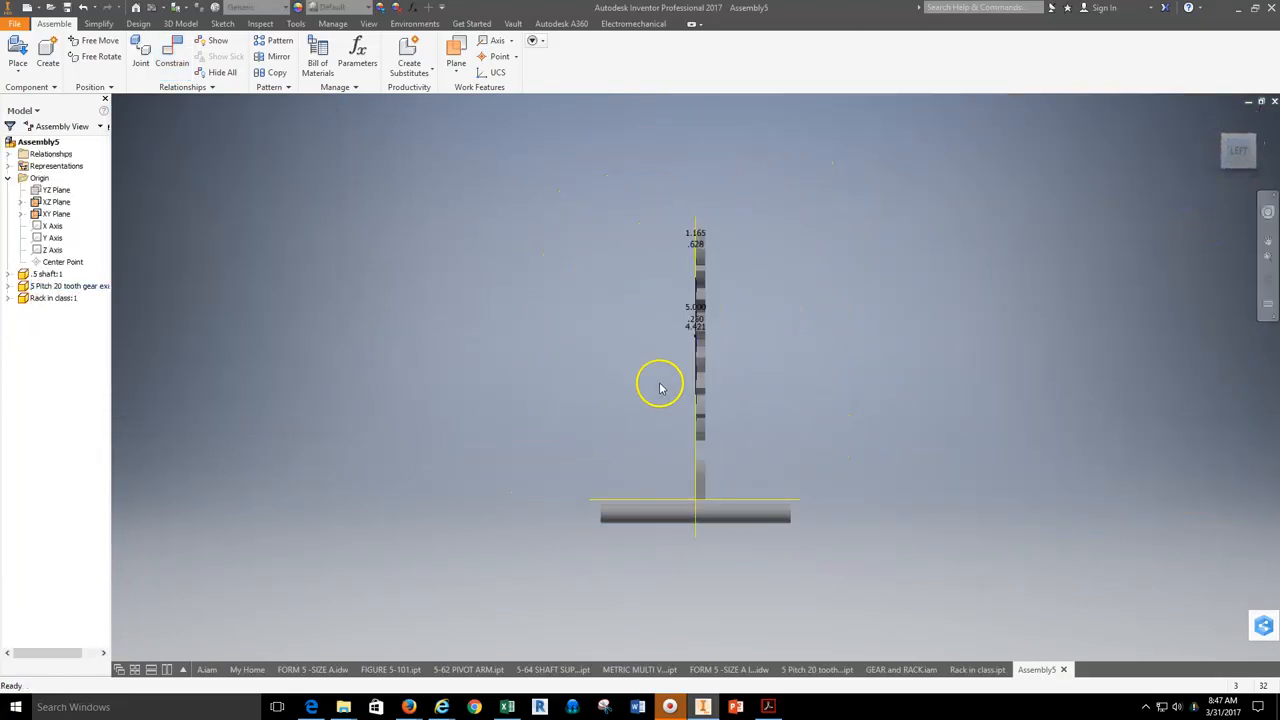
pyautogui.moveTo(700, 374); pyautogui.dragTo(1073, 293)
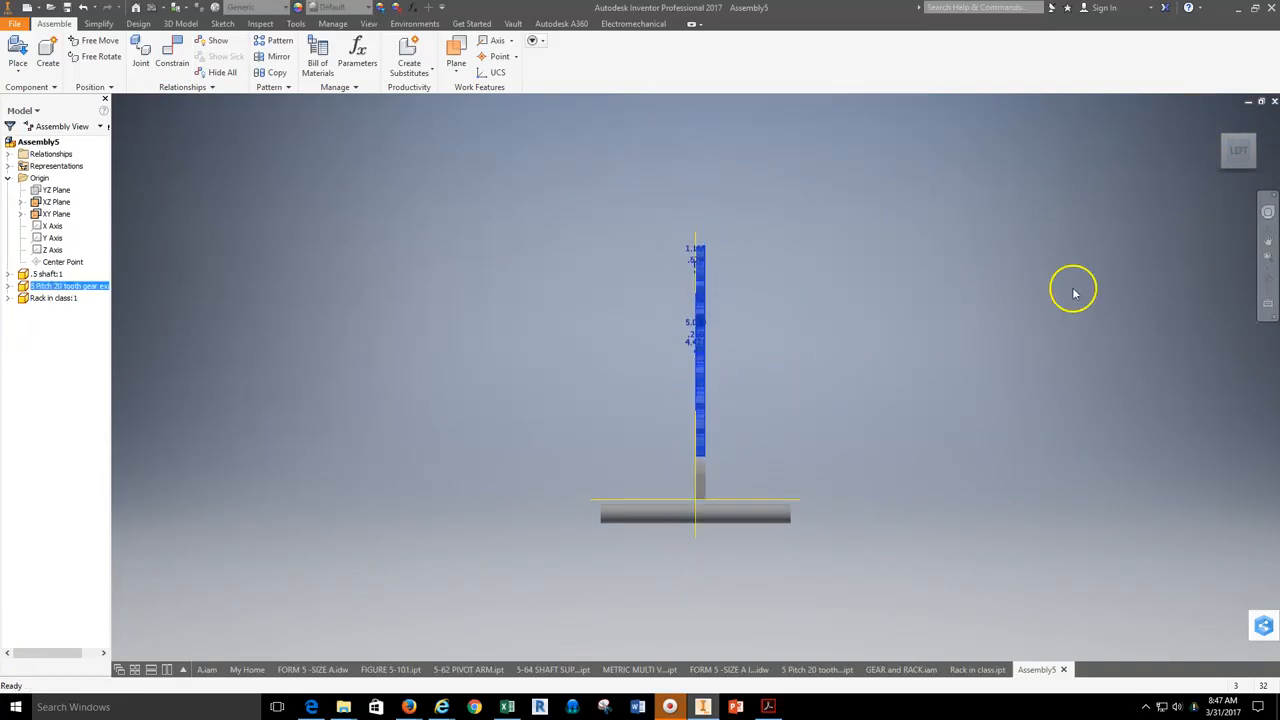
pyautogui.click(1221, 134)
pyautogui.scroll(-3, 773, 390)
pyautogui.moveTo(720, 449)
pyautogui.mouseDown()
pyautogui.moveTo(731, 329)
pyautogui.moveTo(714, 486)
pyautogui.moveTo(732, 397)
pyautogui.moveTo(726, 471)
pyautogui.moveTo(726, 377)
pyautogui.moveTo(734, 451)
pyautogui.moveTo(731, 431)
pyautogui.mouseUp()
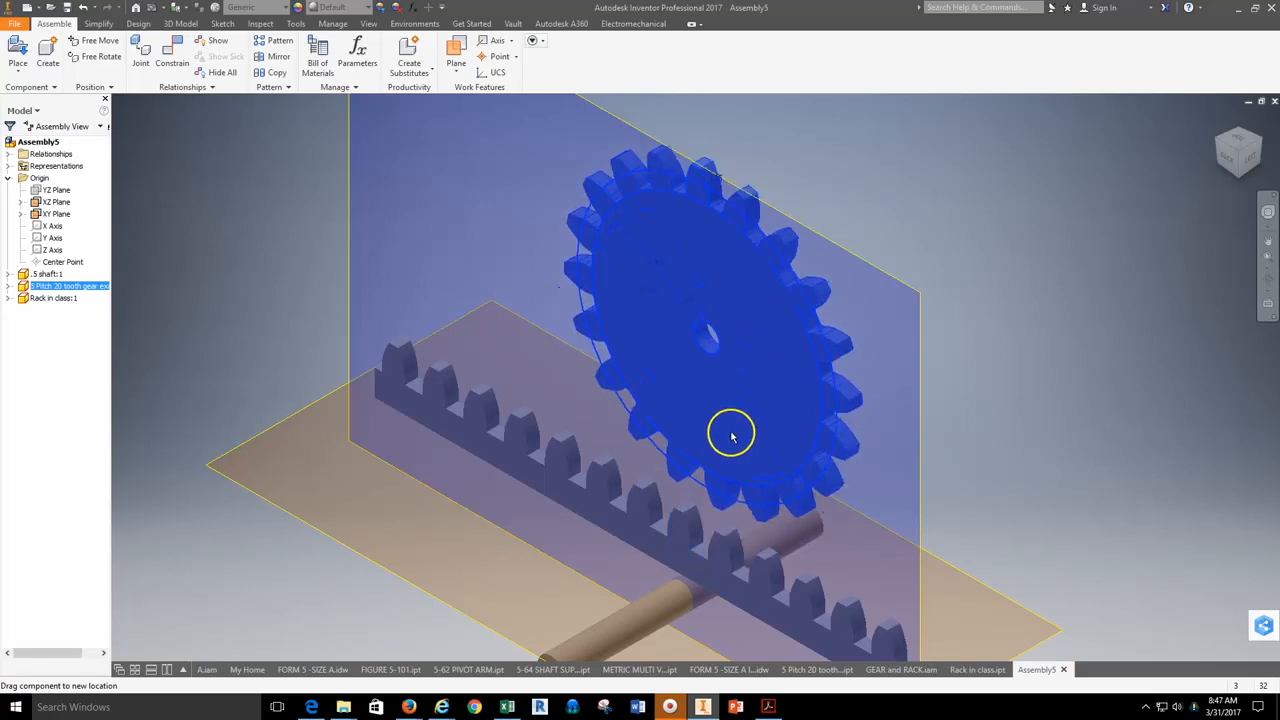
pyautogui.click(1065, 324)
# Step: Open the rack part for editing and start a 2D sketch on its back face
pyautogui.scroll(-3, 697, 510)
pyautogui.scroll(2, 700, 512)
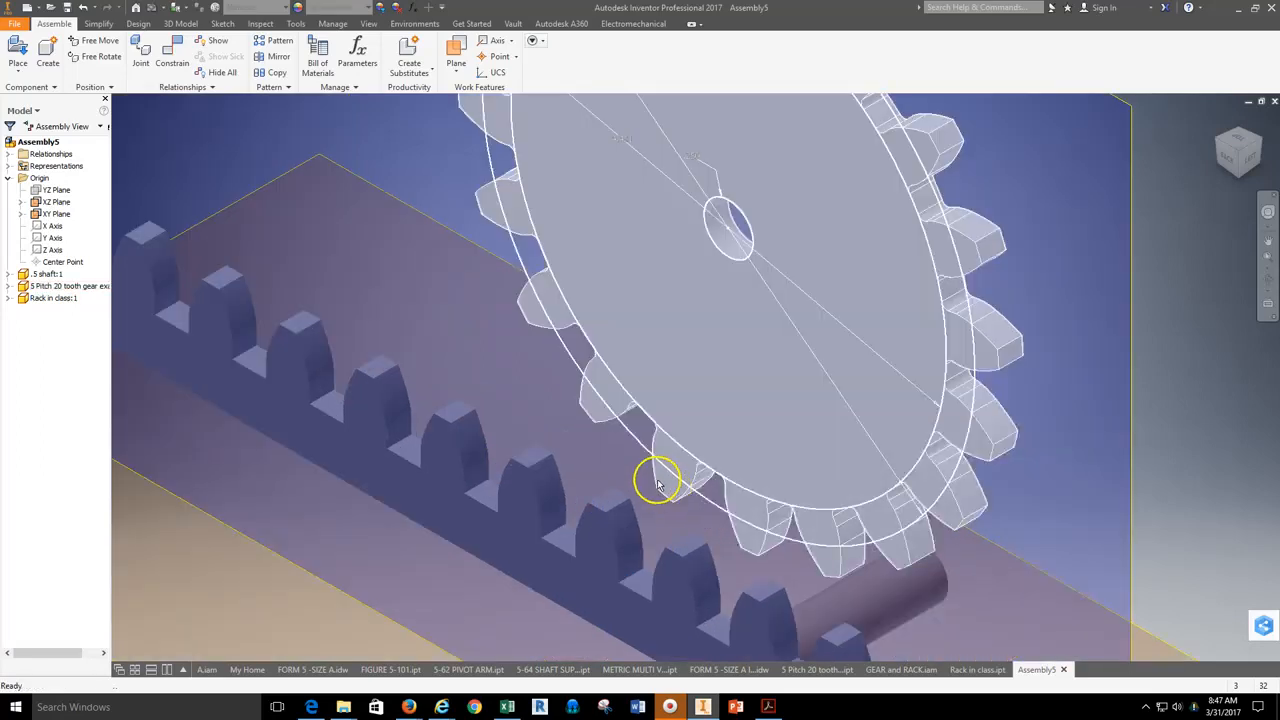
pyautogui.scroll(2, 728, 500)
pyautogui.scroll(2, 738, 512)
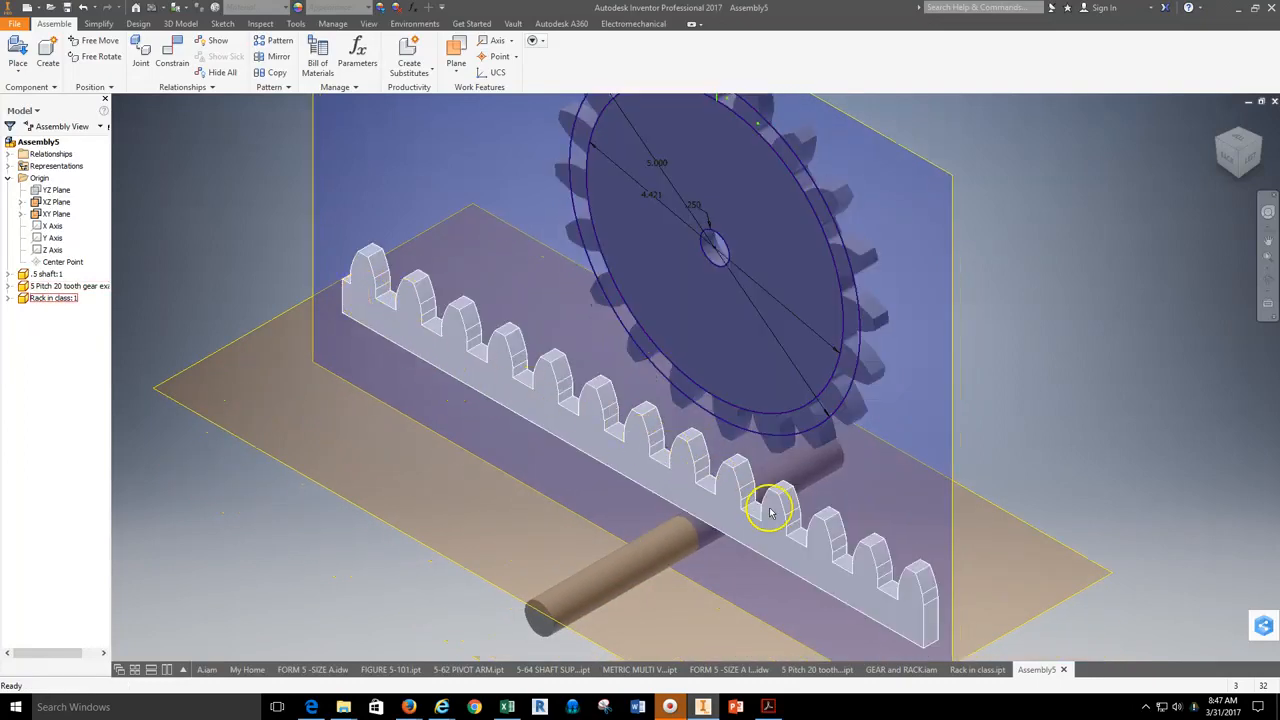
pyautogui.keyDown('shift'); pyautogui.moveTo(812, 538); pyautogui.dragTo(592, 460, button='middle'); pyautogui.keyUp('shift')
pyautogui.doubleClick(600, 453)
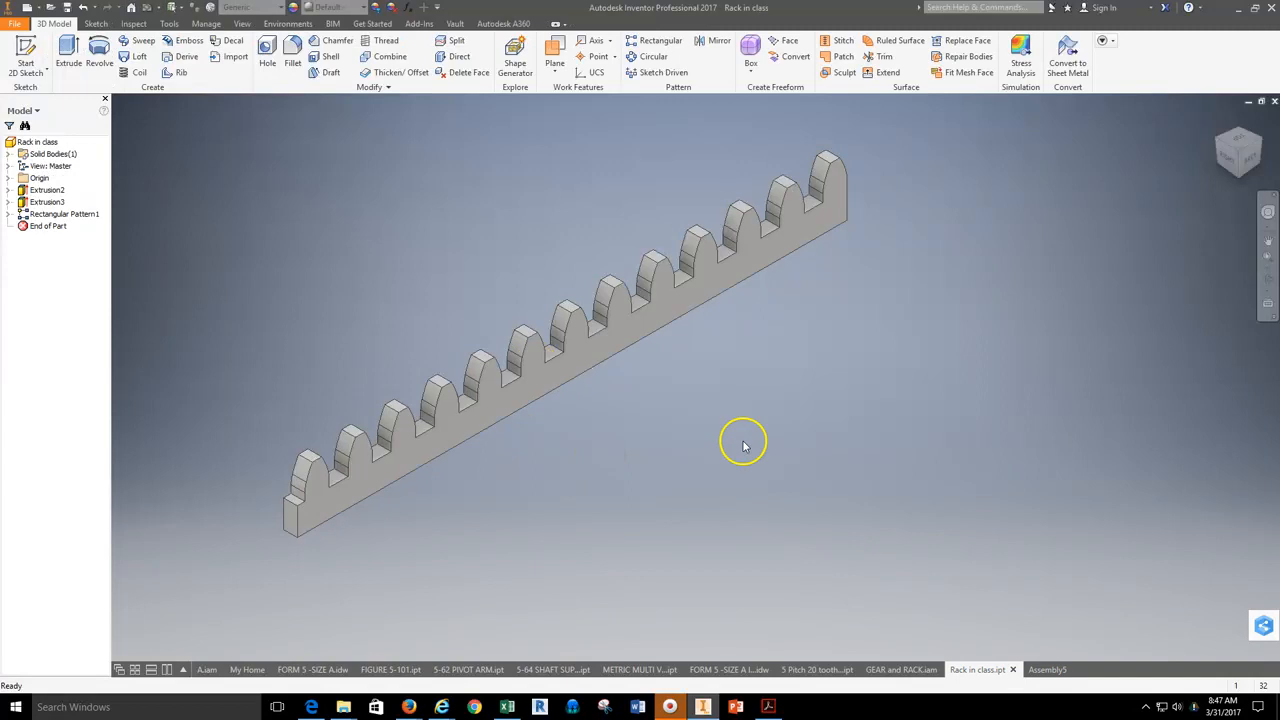
pyautogui.click(26, 55)
pyautogui.click(621, 362)
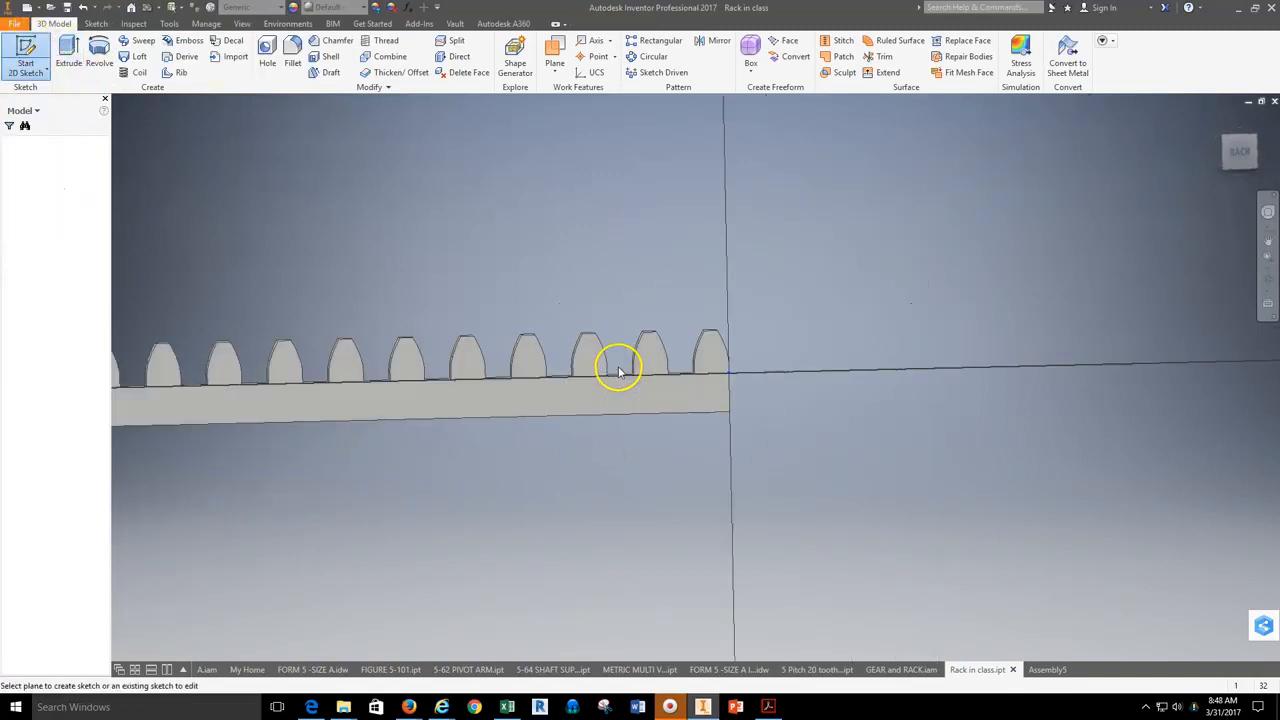
# Step: Sketch a horizontal line about 9.4 in long across the teeth, from the first tooth's outer flank to the last tooth's inner flank, and finish the sketch
pyautogui.click(67, 55)
pyautogui.scroll(2, 250, 398)
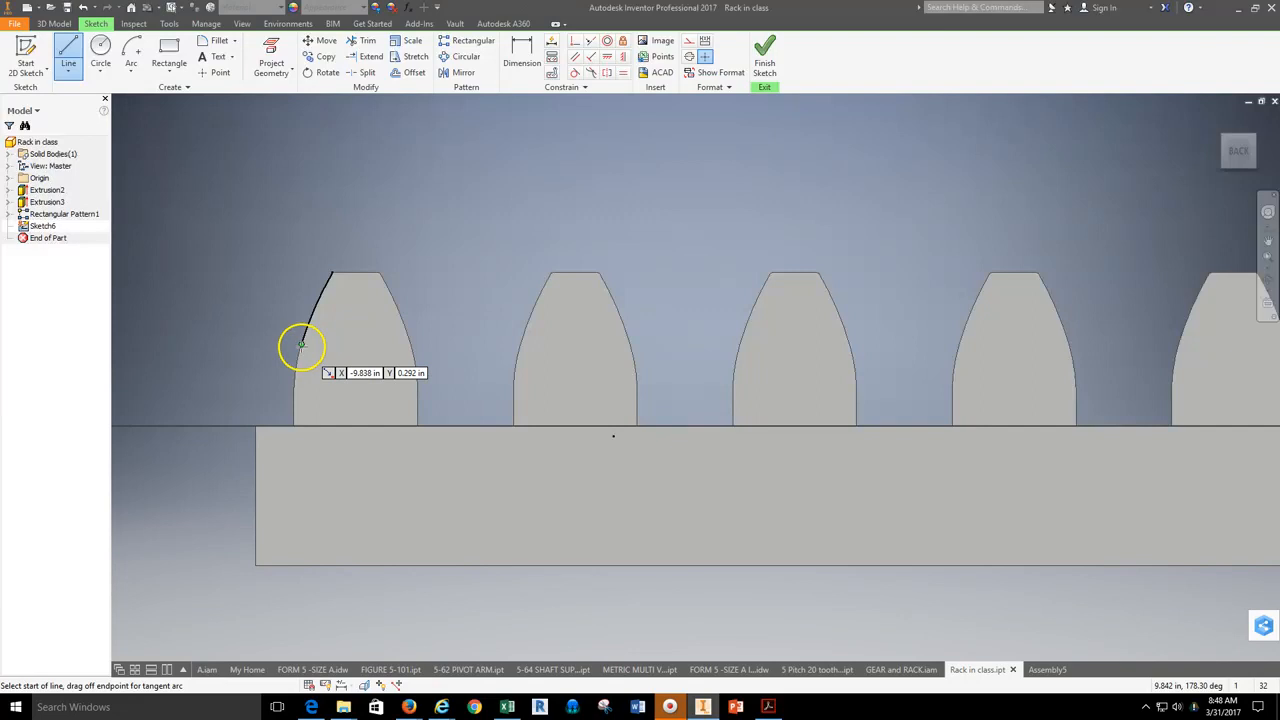
pyautogui.click(301, 343)
pyautogui.scroll(-3, 570, 343)
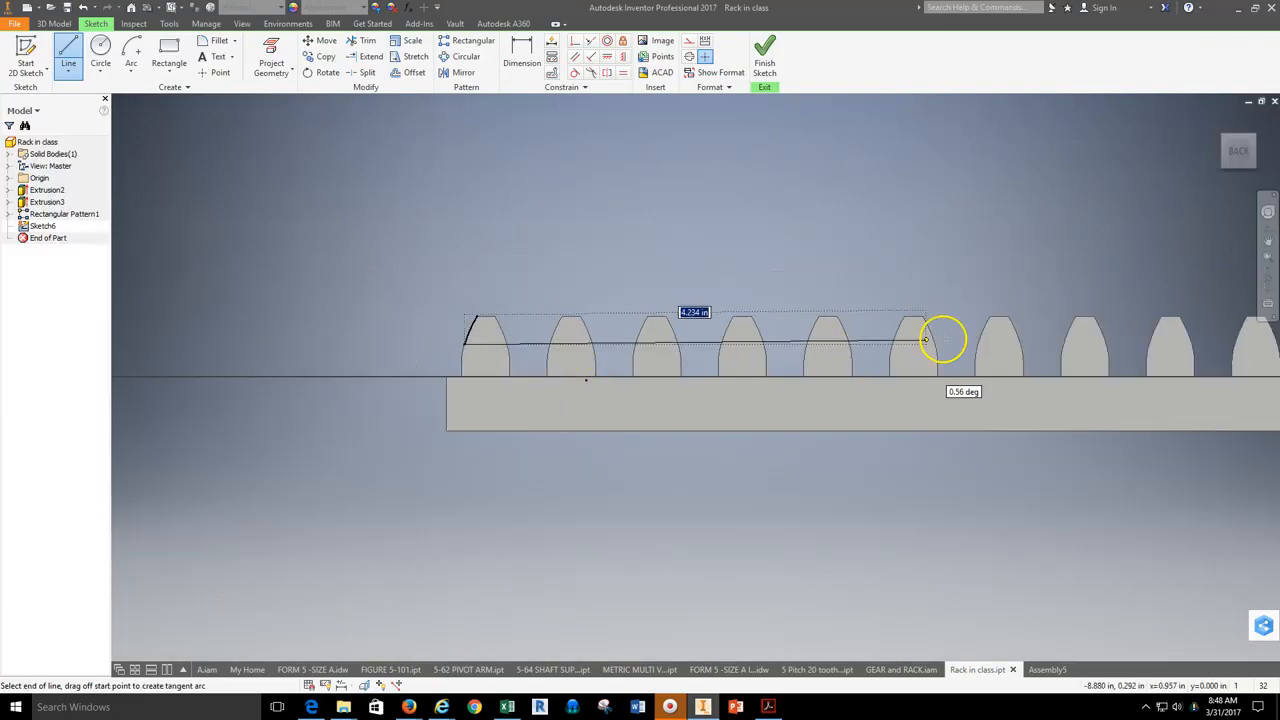
pyautogui.moveTo(943, 337); pyautogui.dragTo(243, 366, button='middle')
pyautogui.scroll(4, 800, 390)
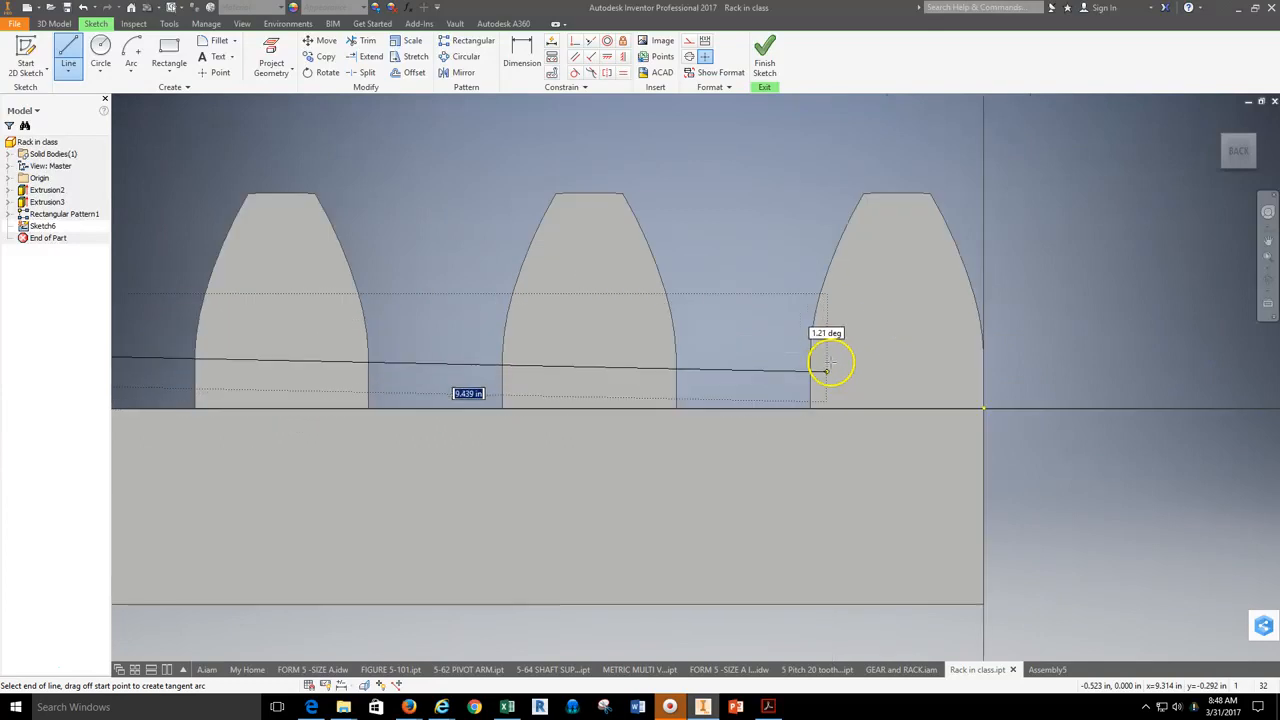
pyautogui.click(819, 295)
pyautogui.scroll(-2, 850, 320)
pyautogui.scroll(-1, 403, 365)
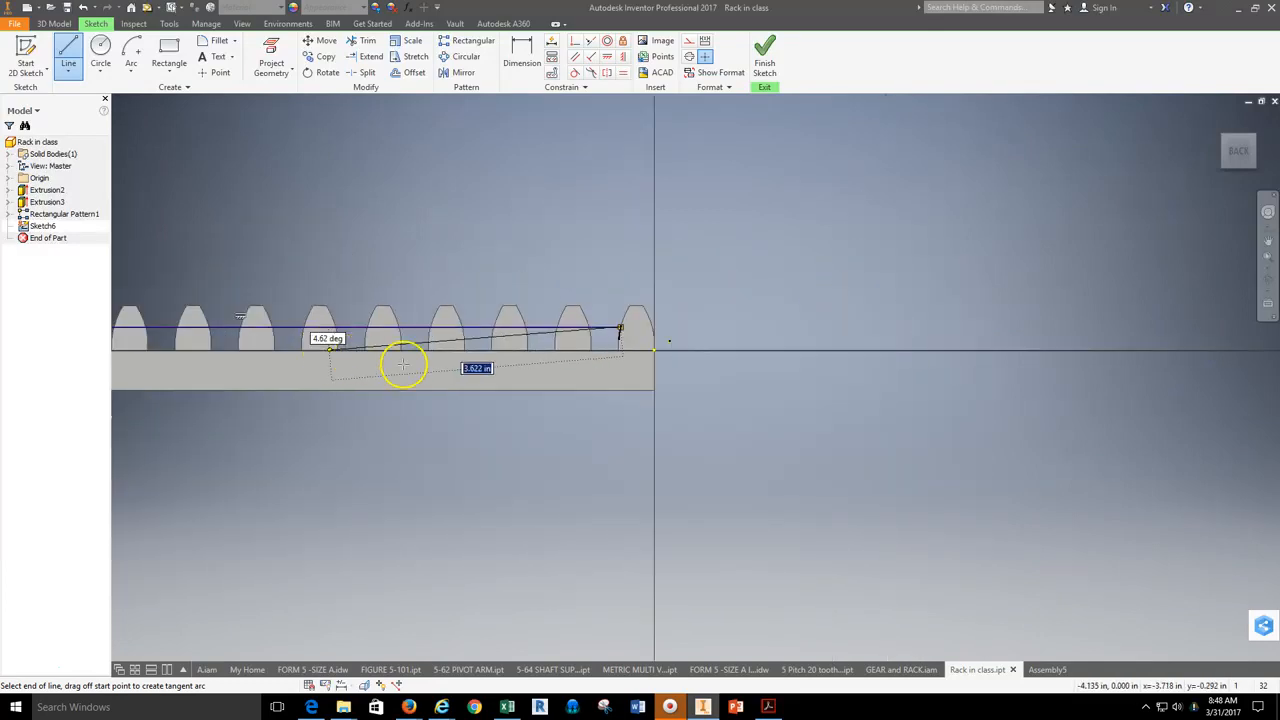
pyautogui.scroll(-2, 403, 365)
pyautogui.click(764, 65)
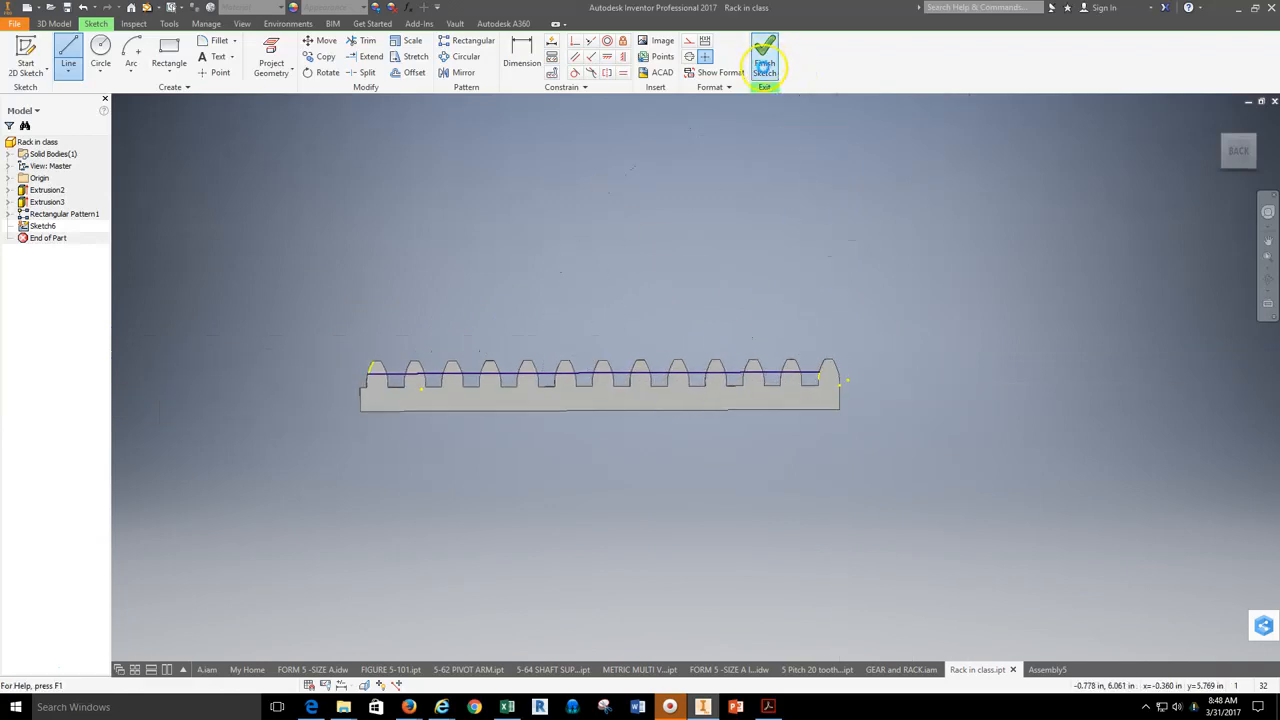
# Step: Start another 2D sketch on the rack's opposite, front side face
pyautogui.click(1266, 281)
pyautogui.moveTo(657, 506)
pyautogui.mouseDown()
pyautogui.moveTo(689, 483)
pyautogui.moveTo(734, 480)
pyautogui.moveTo(800, 492)
pyautogui.moveTo(817, 526)
pyautogui.mouseUp()
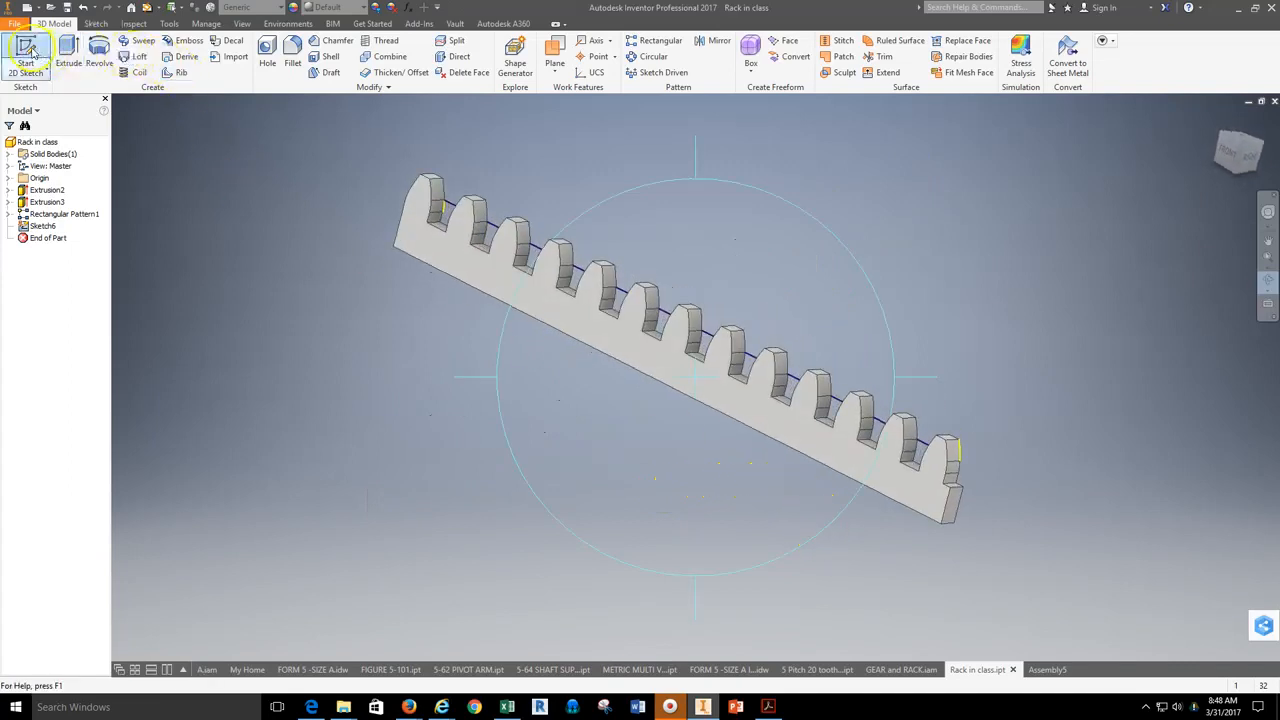
pyautogui.click(26, 50)
pyautogui.click(640, 345)
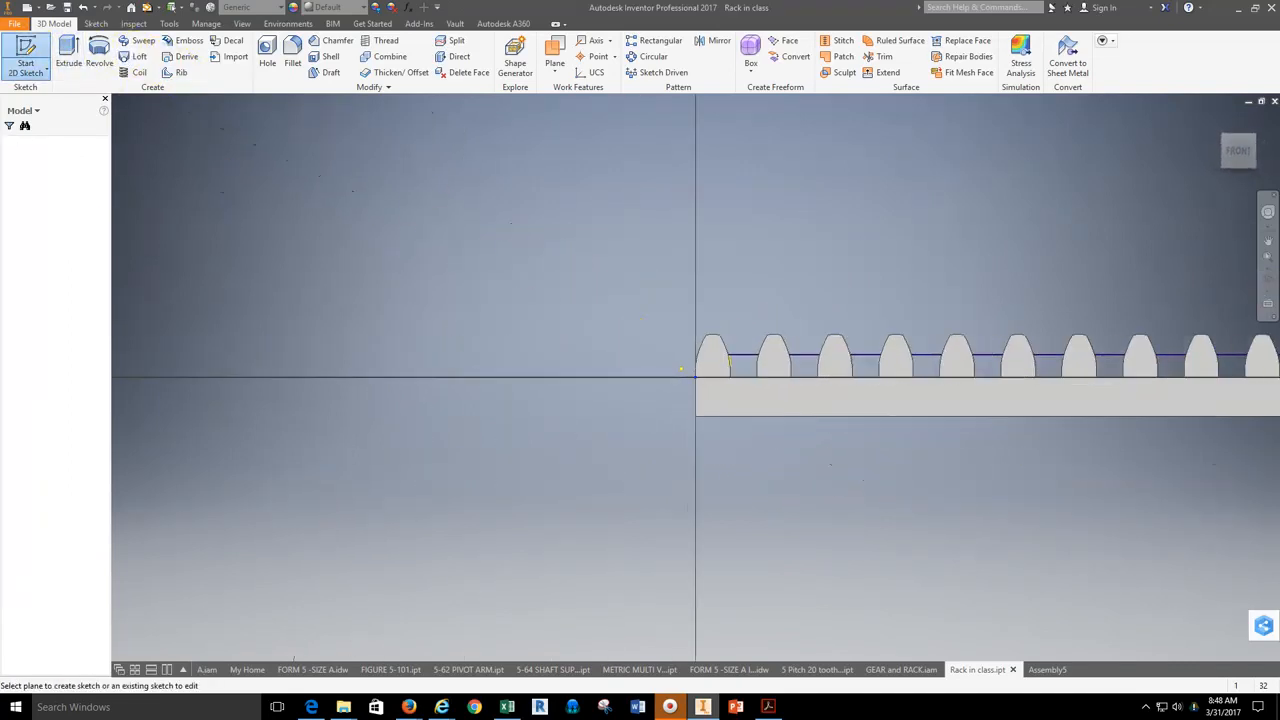
pyautogui.moveTo(786, 269); pyautogui.dragTo(497, 270, button='middle')
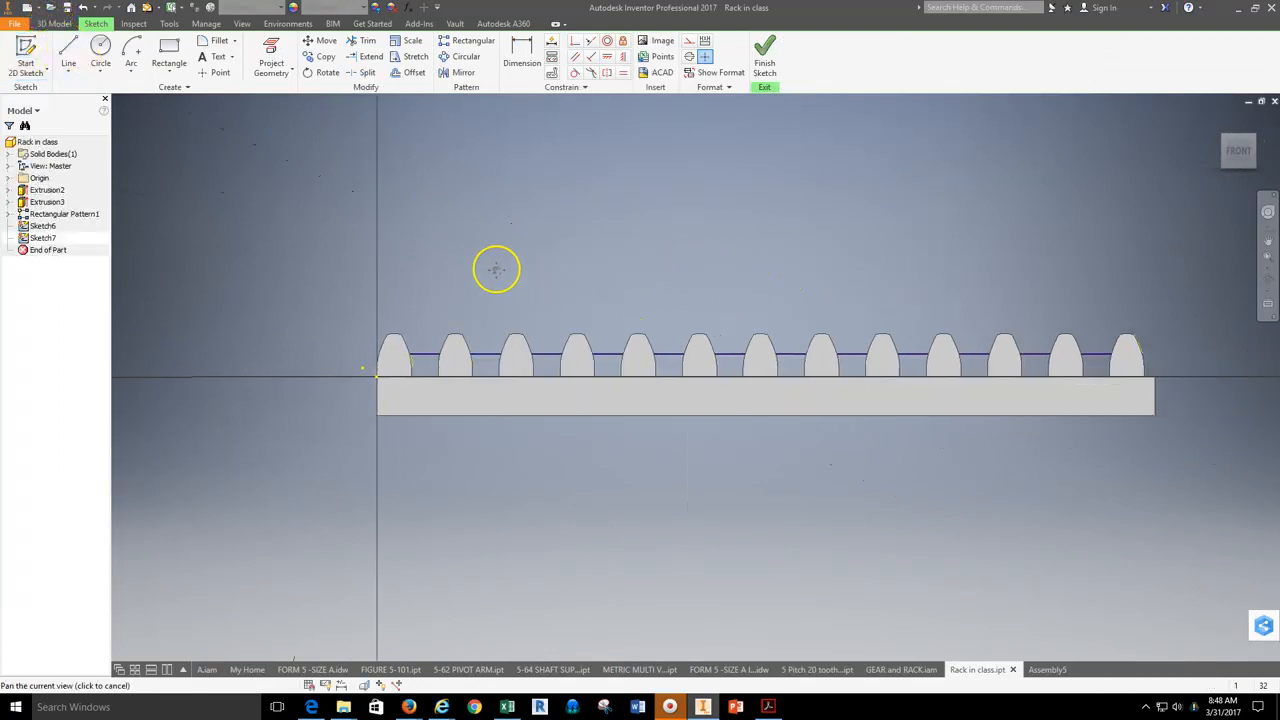
# Step: Try to draw a horizontal line across the front face's teeth from the first tooth to the last, and delete it
pyautogui.press('l')
pyautogui.scroll(5, 423, 349)
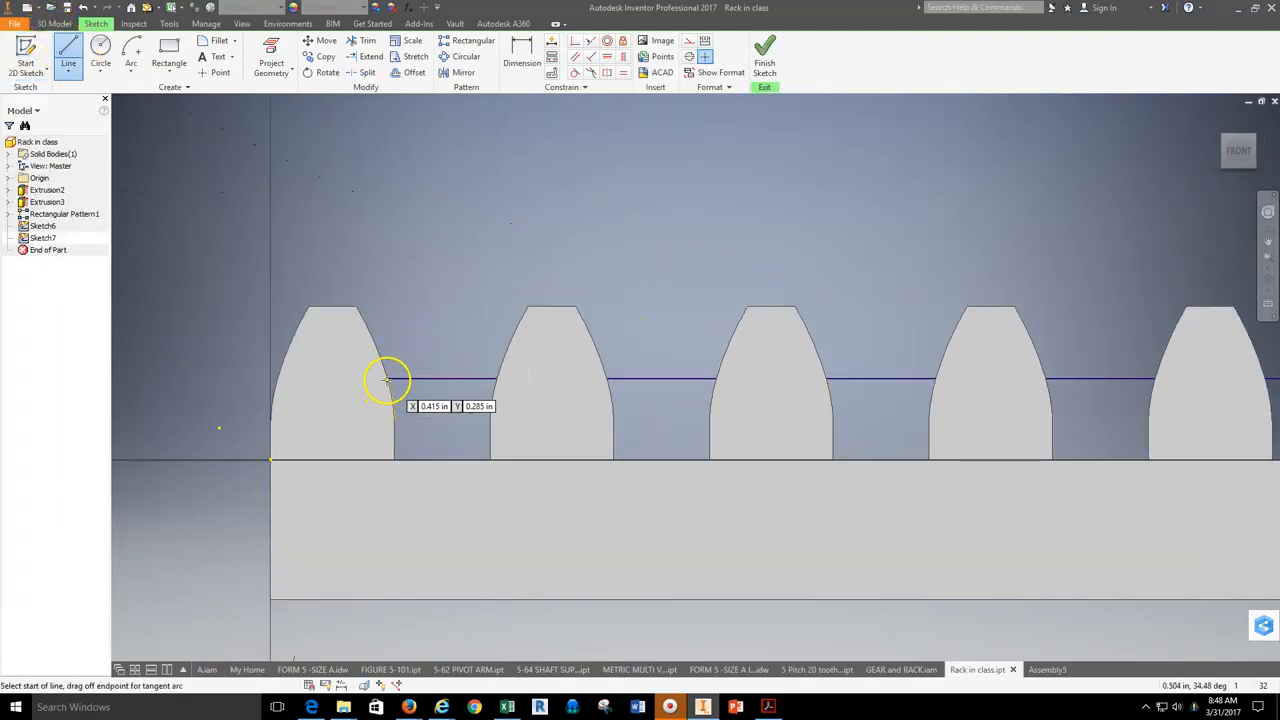
pyautogui.click(279, 378)
pyautogui.scroll(-5, 295, 380)
pyautogui.moveTo(1238, 370); pyautogui.dragTo(327, 377, button='middle')
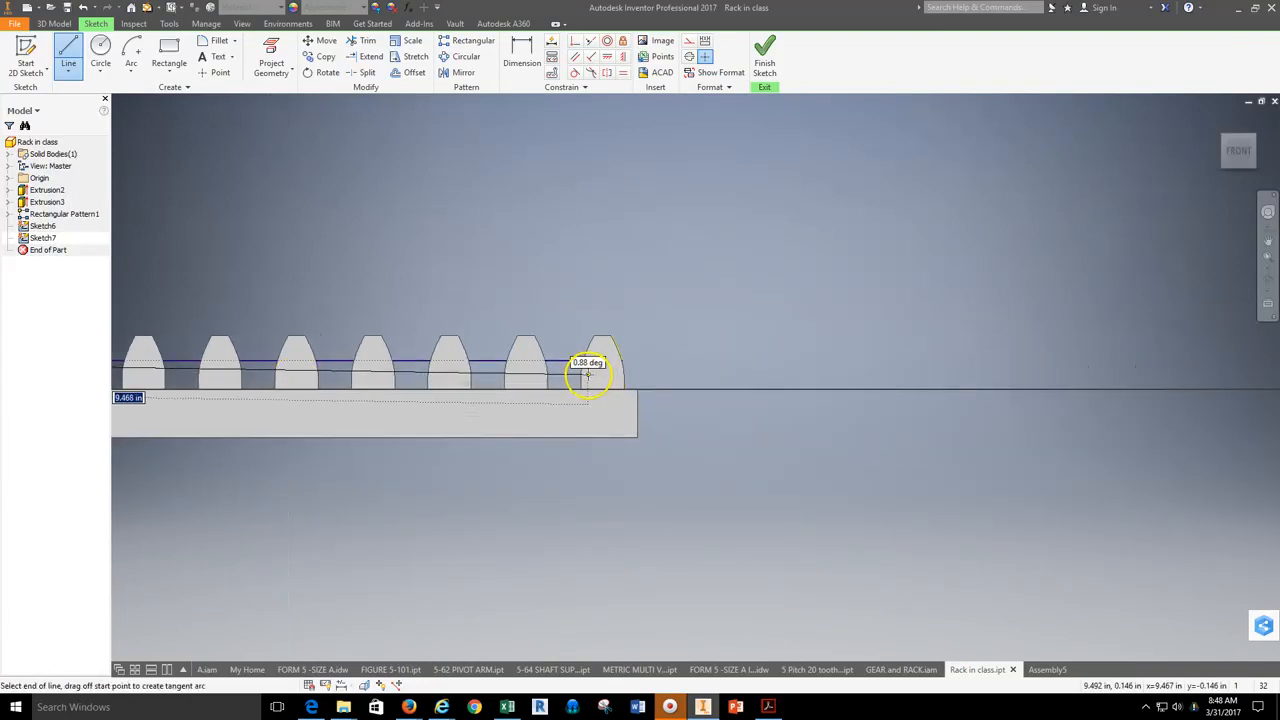
pyautogui.scroll(6, 585, 368)
pyautogui.click(570, 322)
pyautogui.click(563, 376)
pyautogui.press('Escape')
pyautogui.press('Delete')
# Step: Sketch a horizontal line about 9.42 in long from the last tooth's inner flank to the first tooth's outer flank, finish the sketch and return to Assembly5
pyautogui.click(68, 55)
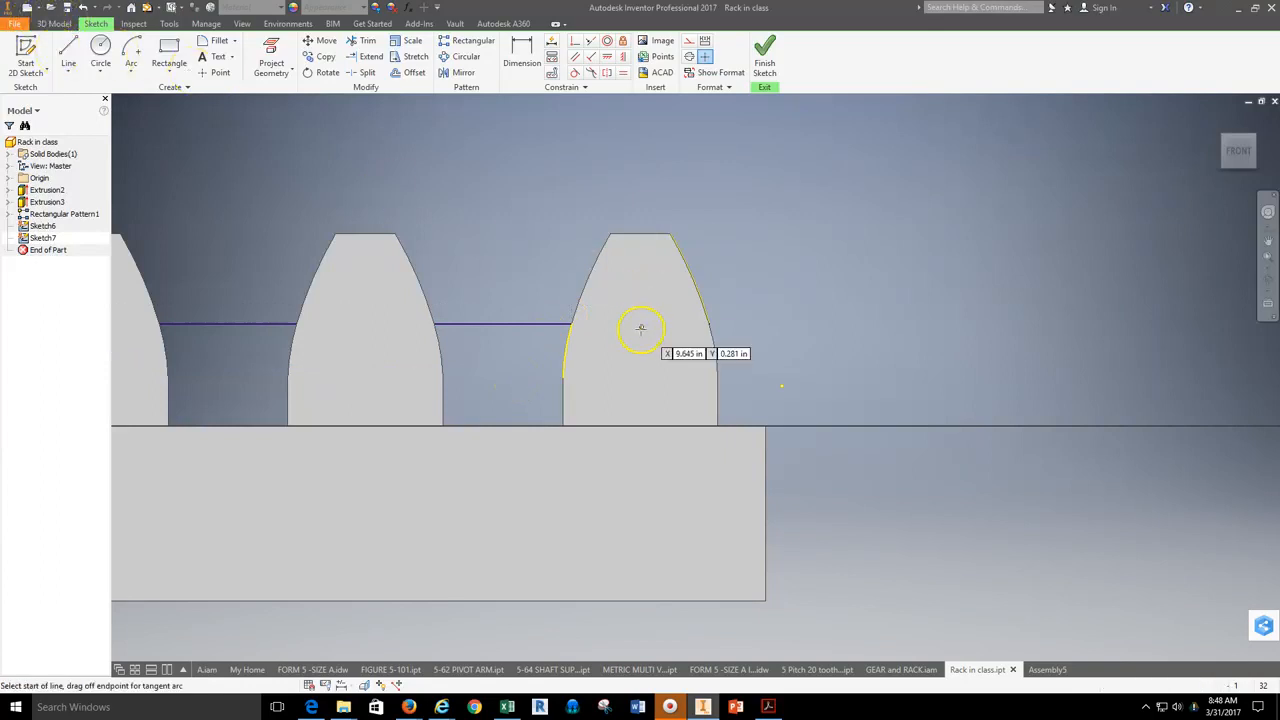
pyautogui.click(572, 322)
pyautogui.scroll(4, 590, 325)
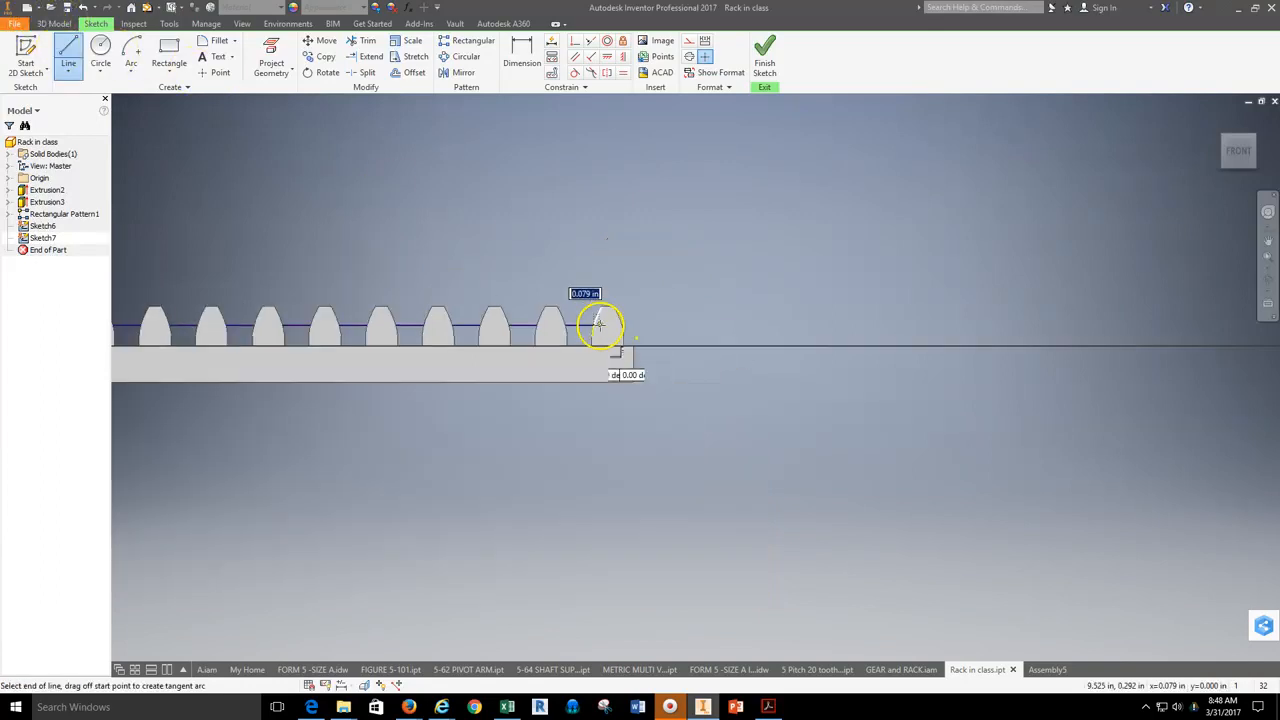
pyautogui.scroll(-2, 398, 338)
pyautogui.scroll(-4, 398, 338)
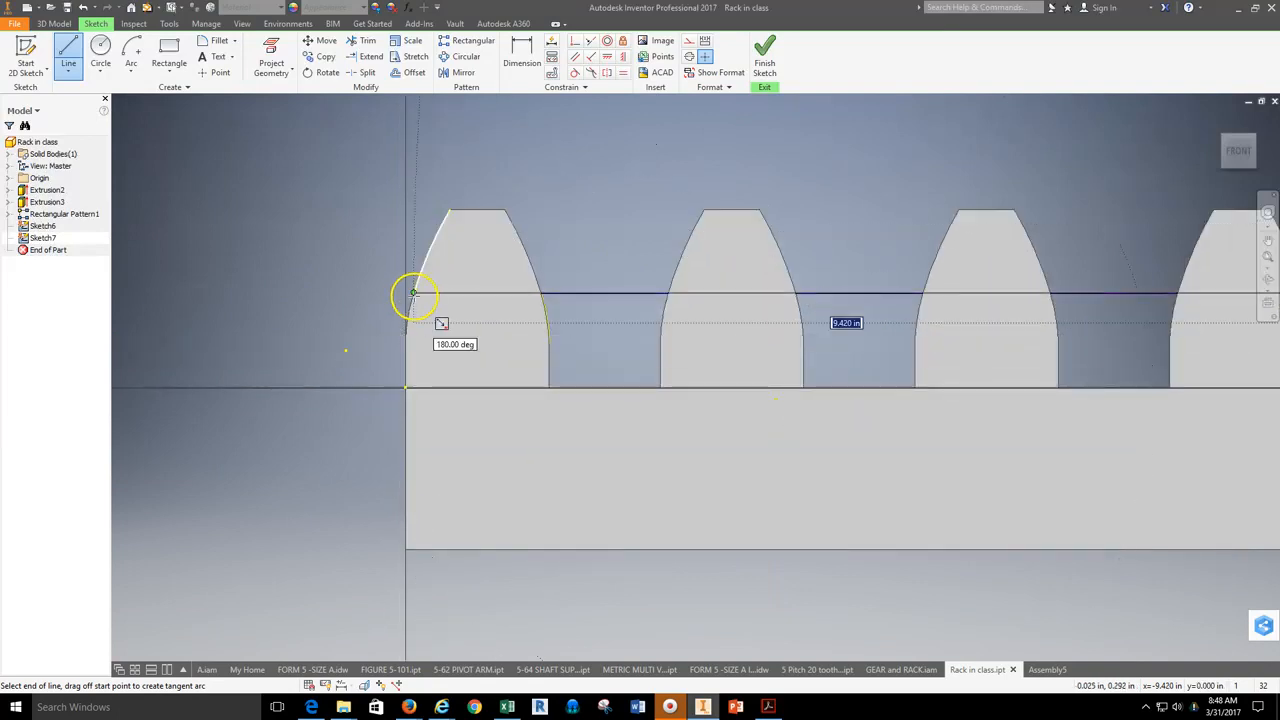
pyautogui.click(413, 292)
pyautogui.scroll(6, 590, 318)
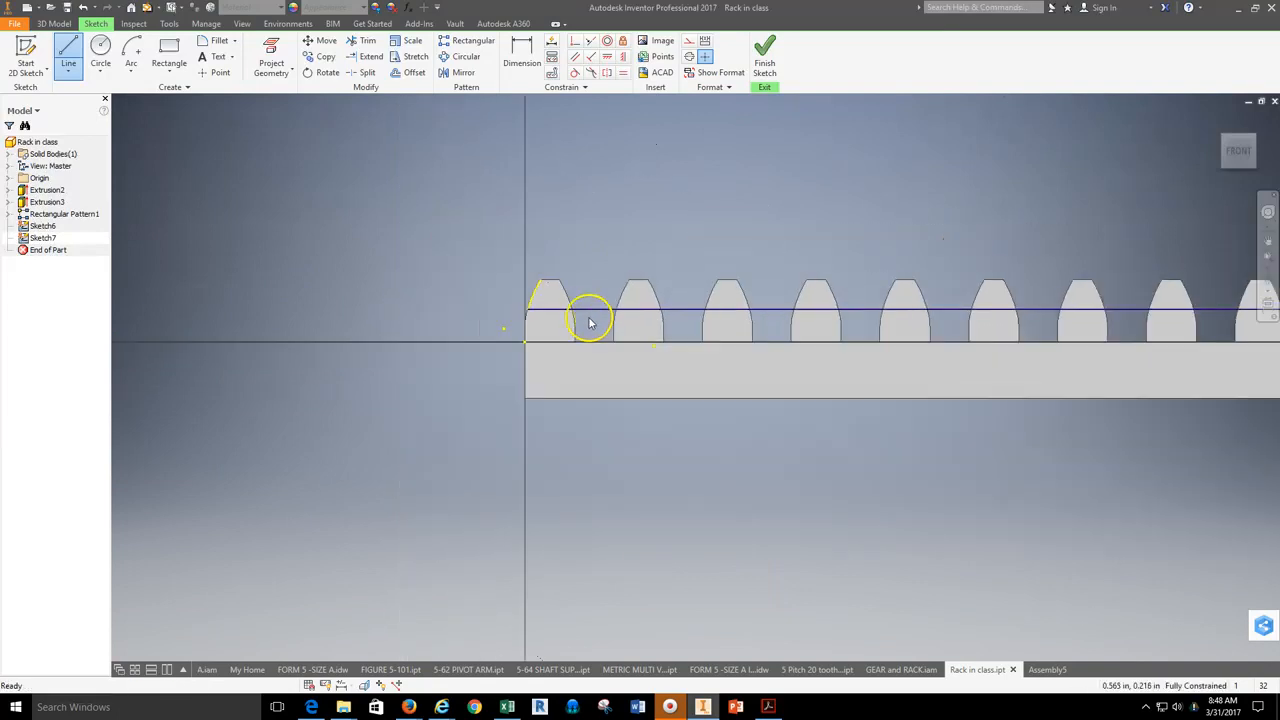
pyautogui.press('Escape')
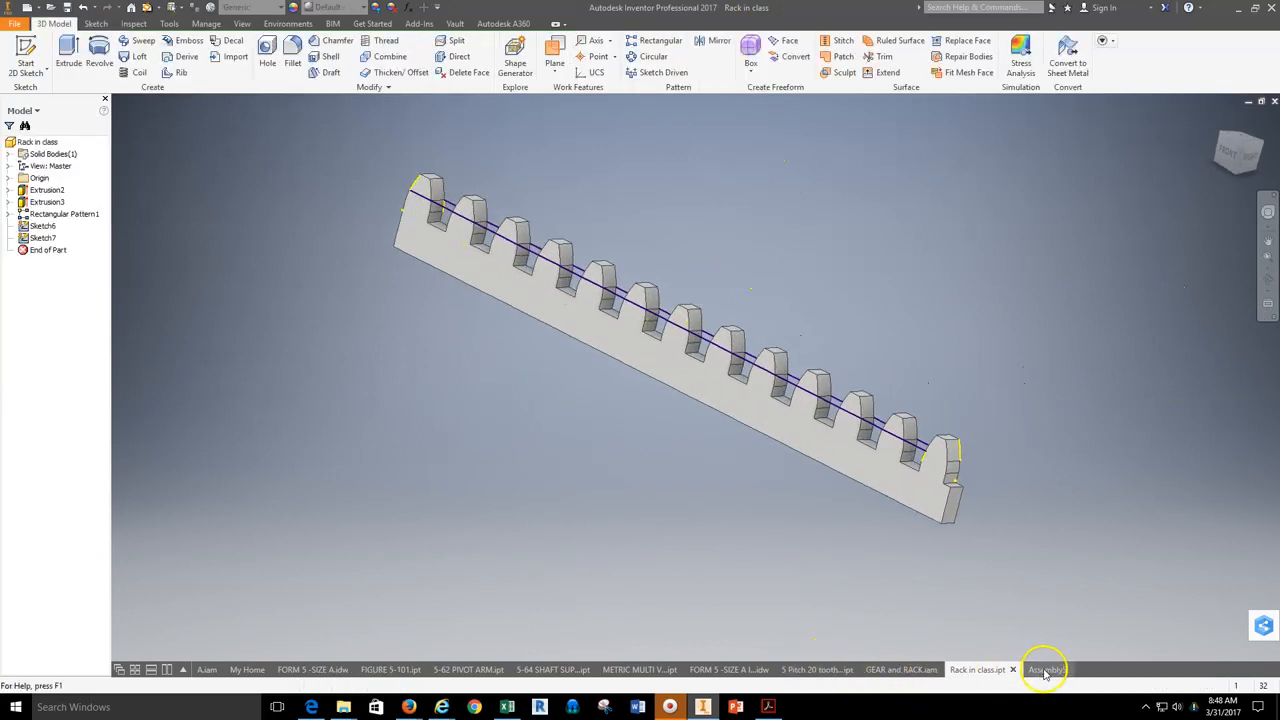
pyautogui.click(1045, 670)
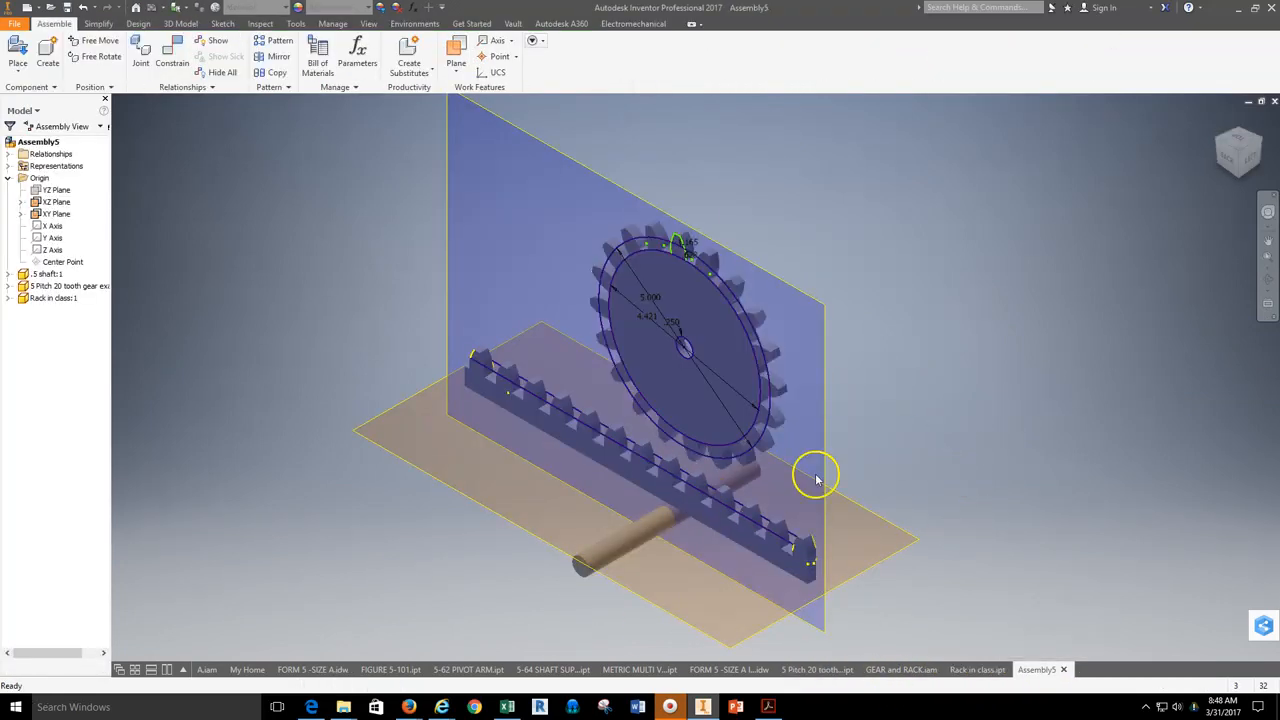
pyautogui.scroll(-5, 700, 490)
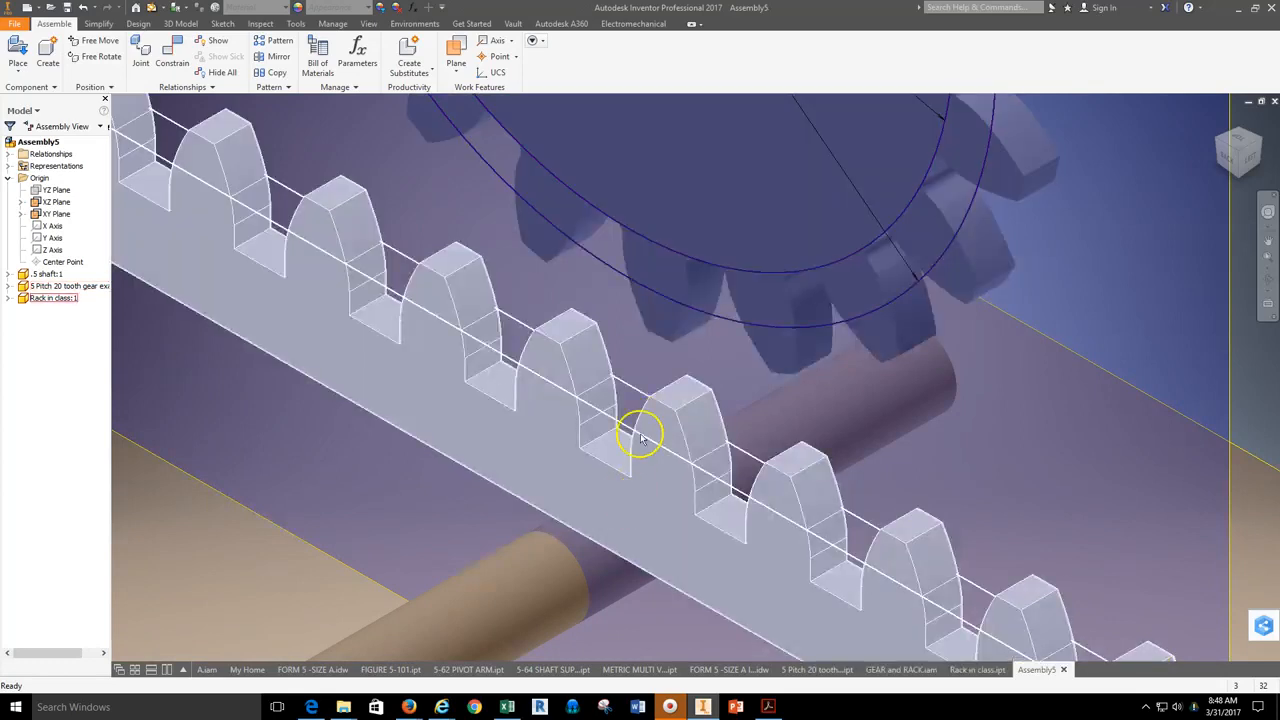
pyautogui.scroll(5, 640, 437)
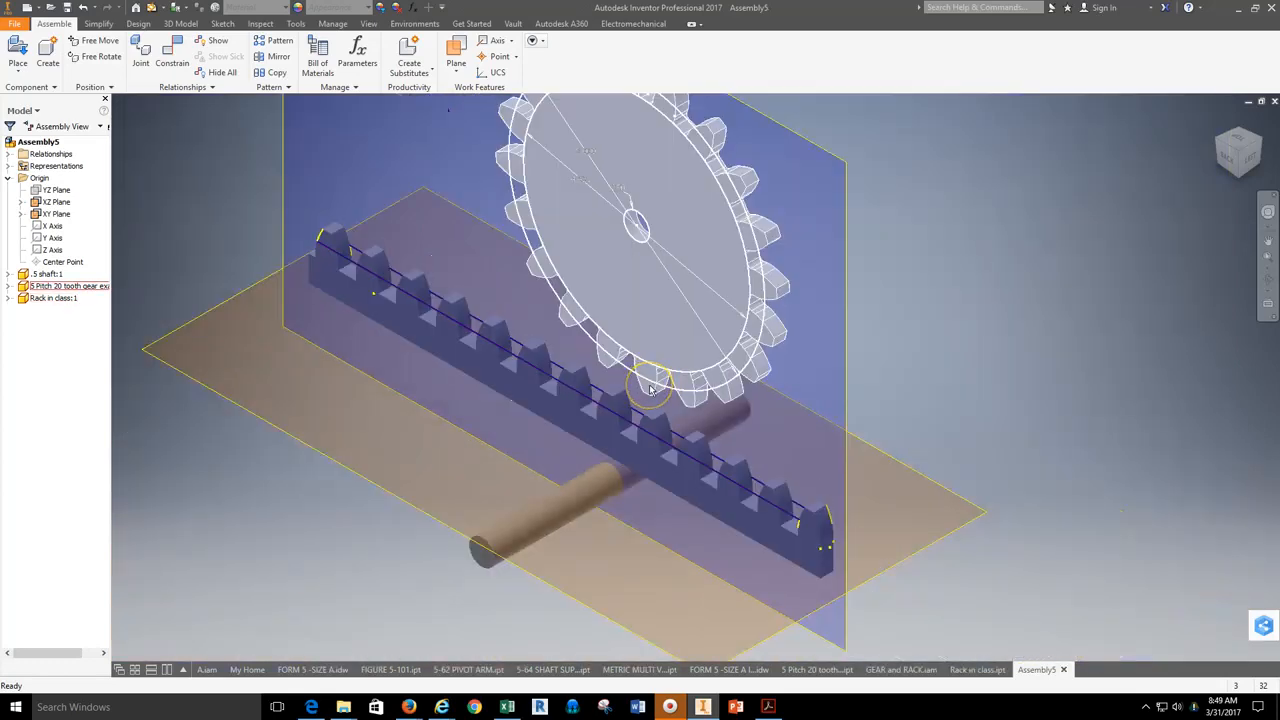
pyautogui.click(165, 70)
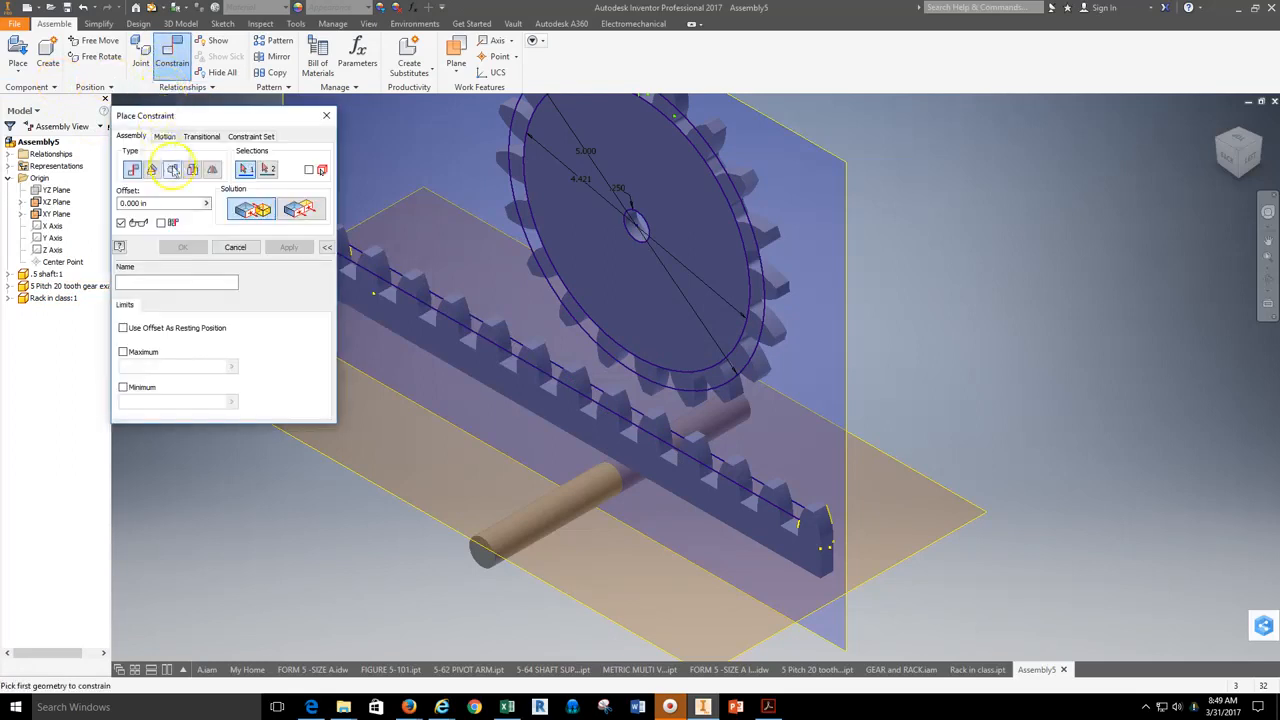
pyautogui.click(173, 170)
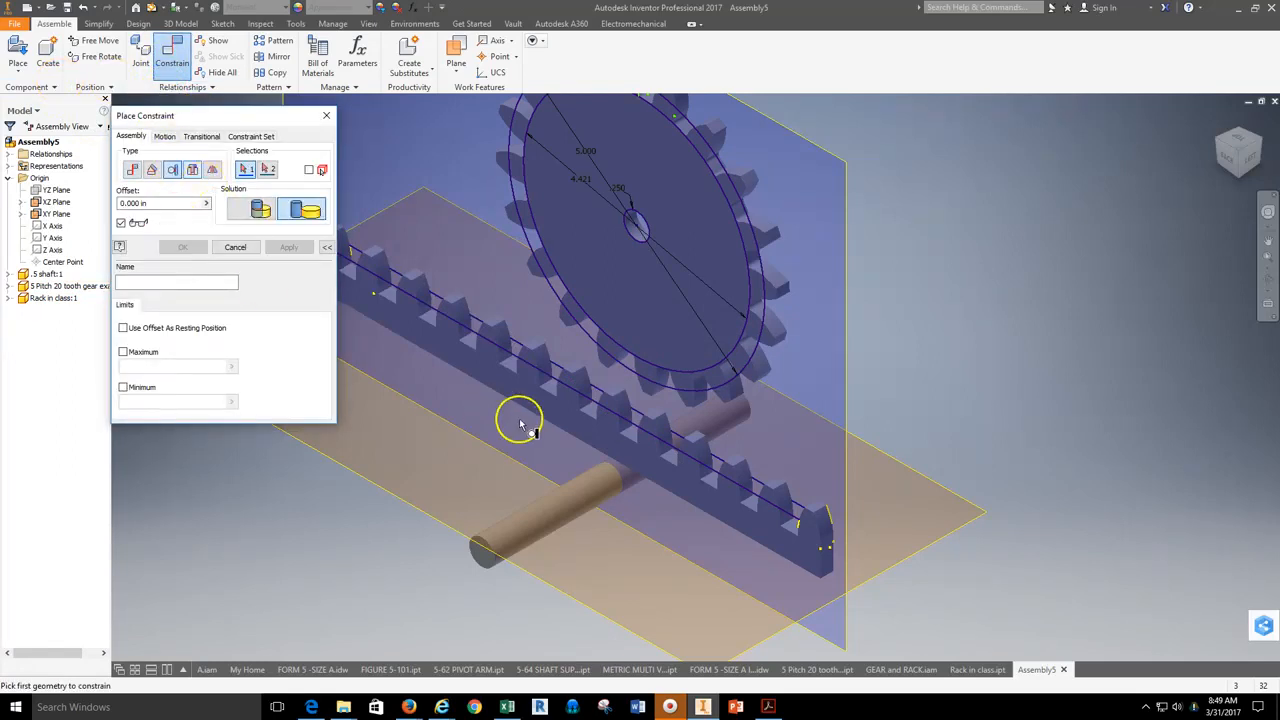
pyautogui.scroll(3, 640, 420)
pyautogui.click(686, 365)
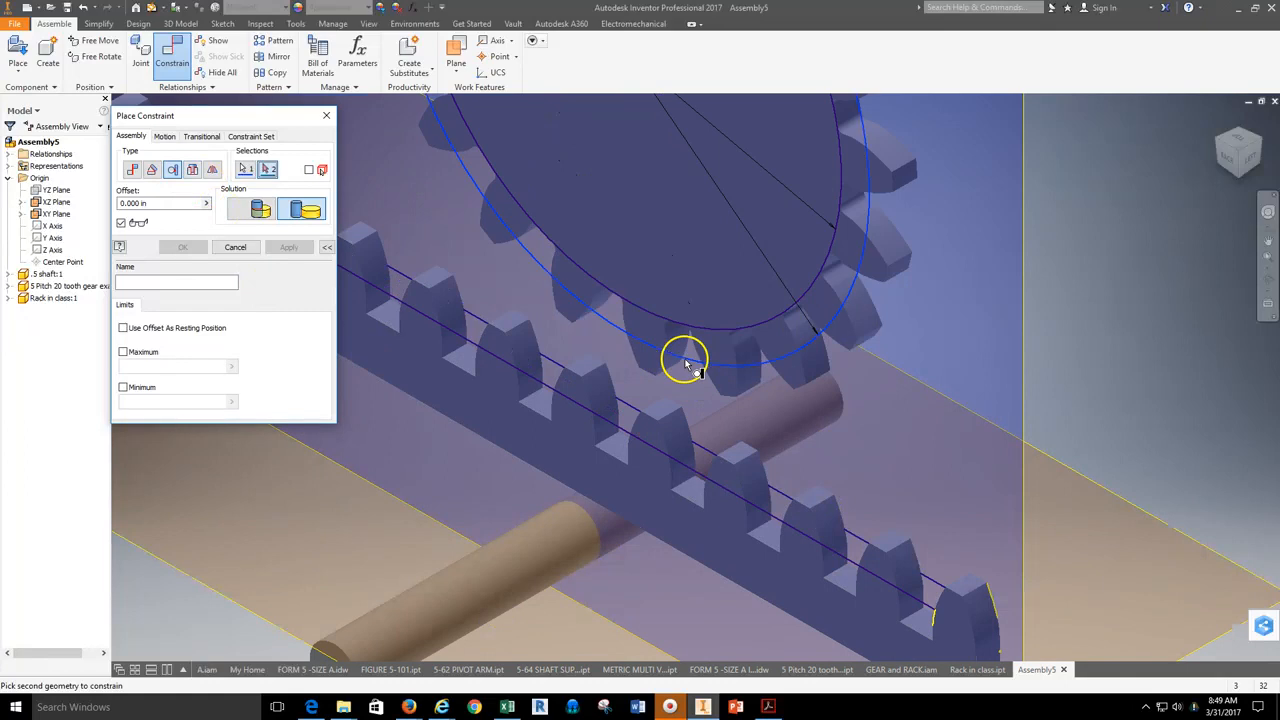
pyautogui.click(614, 427)
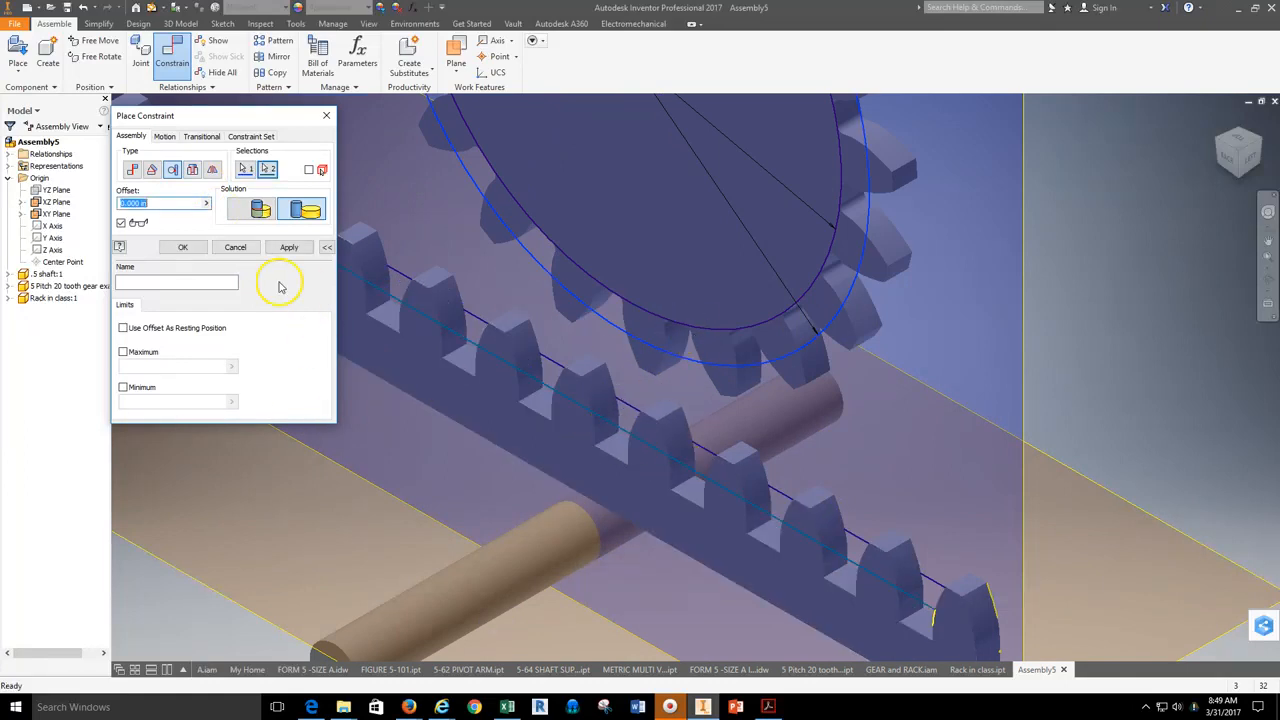
pyautogui.click(235, 248)
pyautogui.click(172, 55)
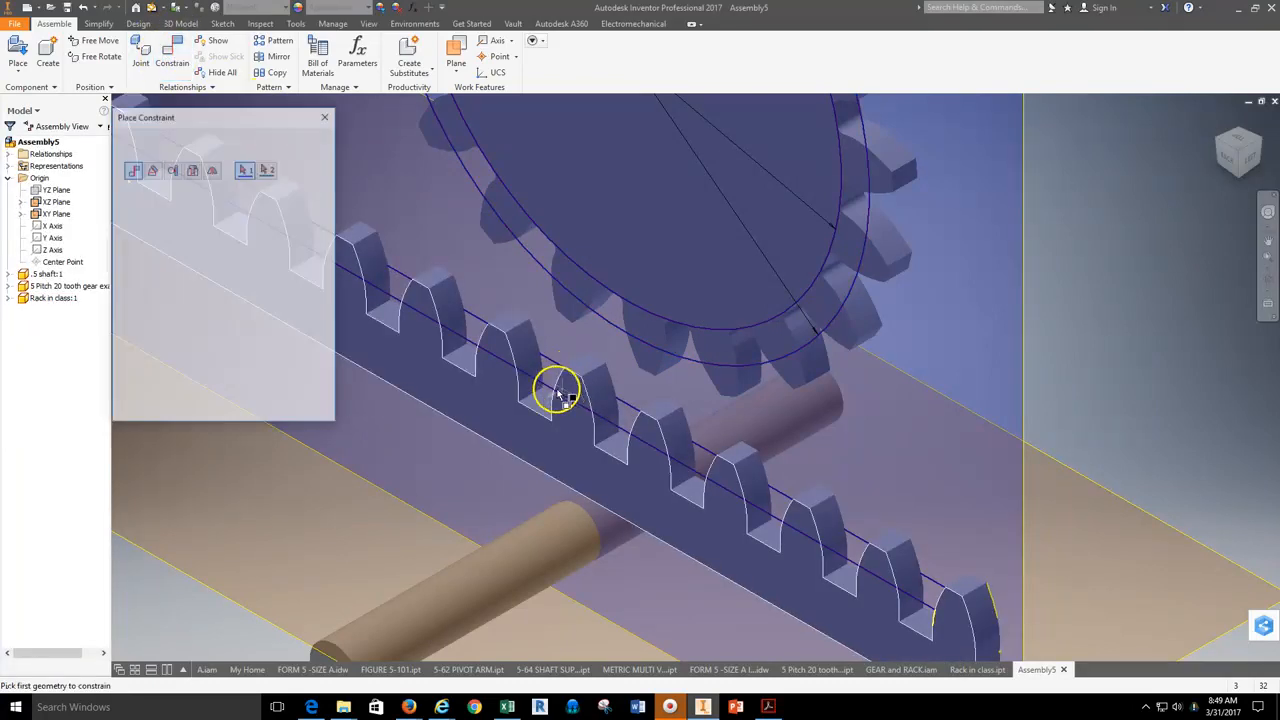
pyautogui.click(548, 384)
pyautogui.click(600, 315)
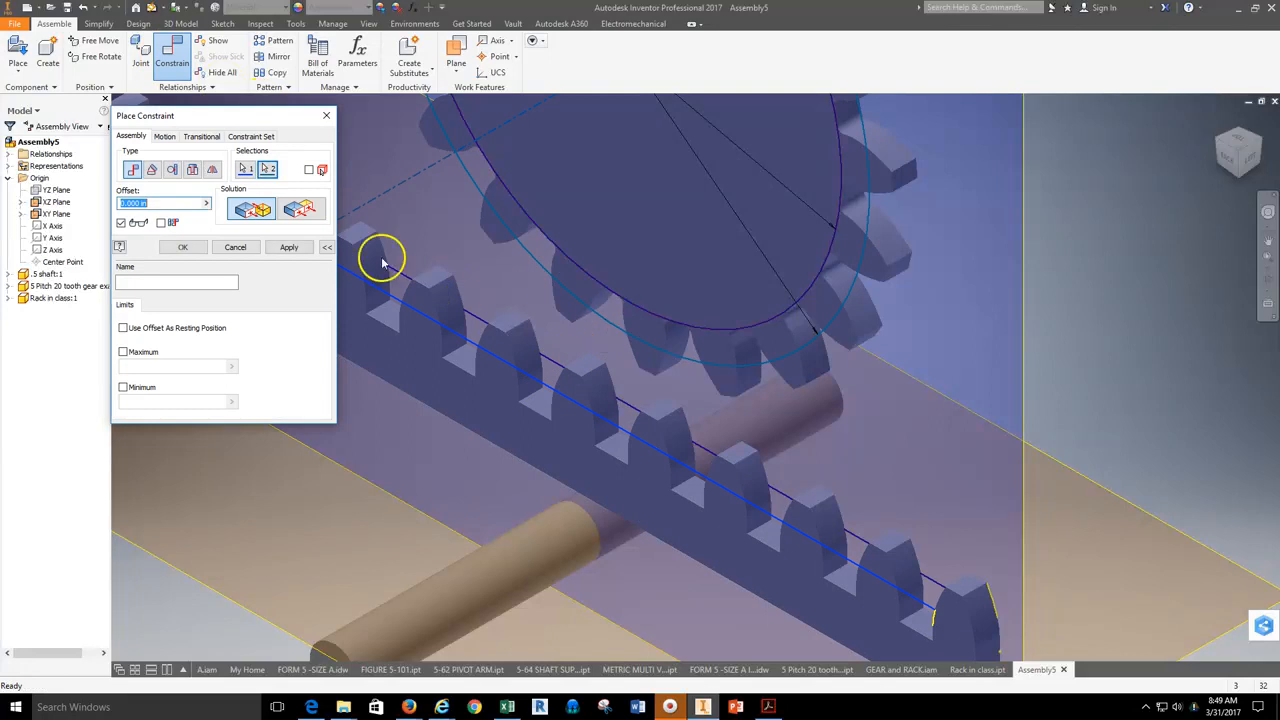
pyautogui.click(234, 249)
# Step: Apply an outside tangent constraint with 0.000 in offset between the gear's 5.000 in pitch circle and the rack's pitch line on the same side
pyautogui.scroll(5, 582, 330)
pyautogui.moveTo(582, 330); pyautogui.dragTo(598, 374, button='middle')
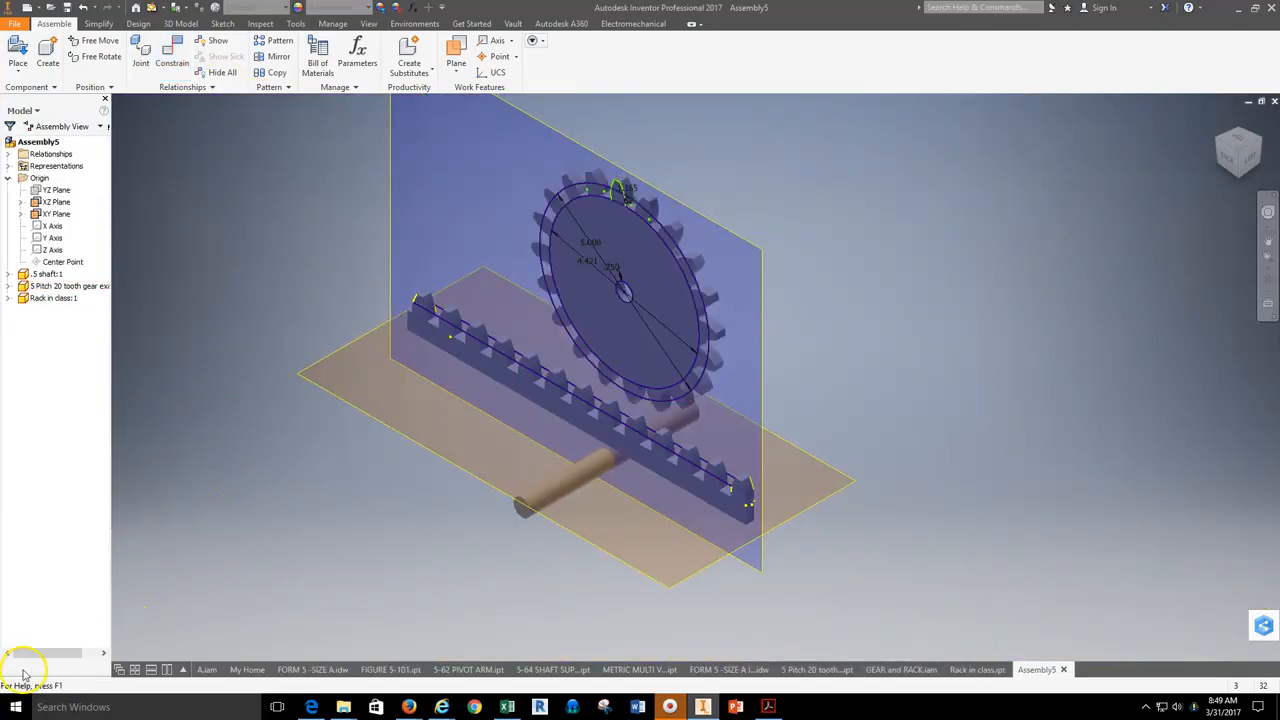
pyautogui.click(1268, 283)
pyautogui.moveTo(728, 434); pyautogui.dragTo(654, 400)
pyautogui.rightClick(815, 305)
pyautogui.click(866, 305)
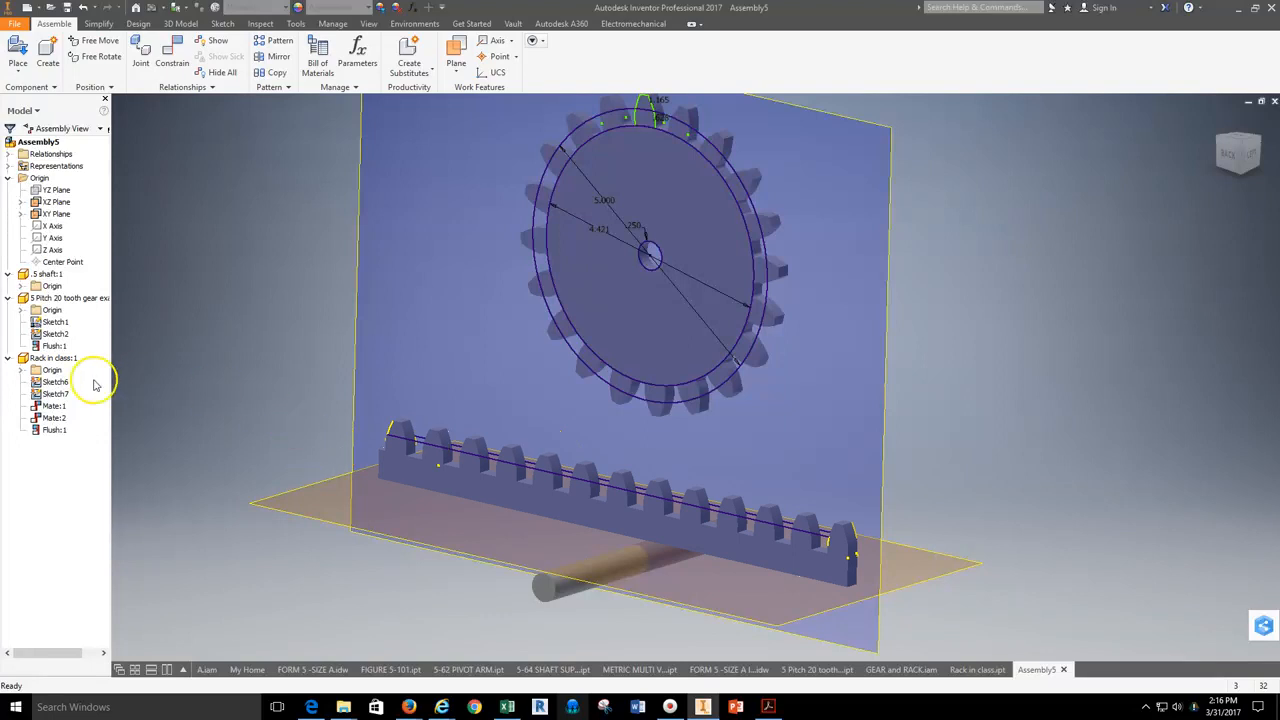
pyautogui.click(172, 55)
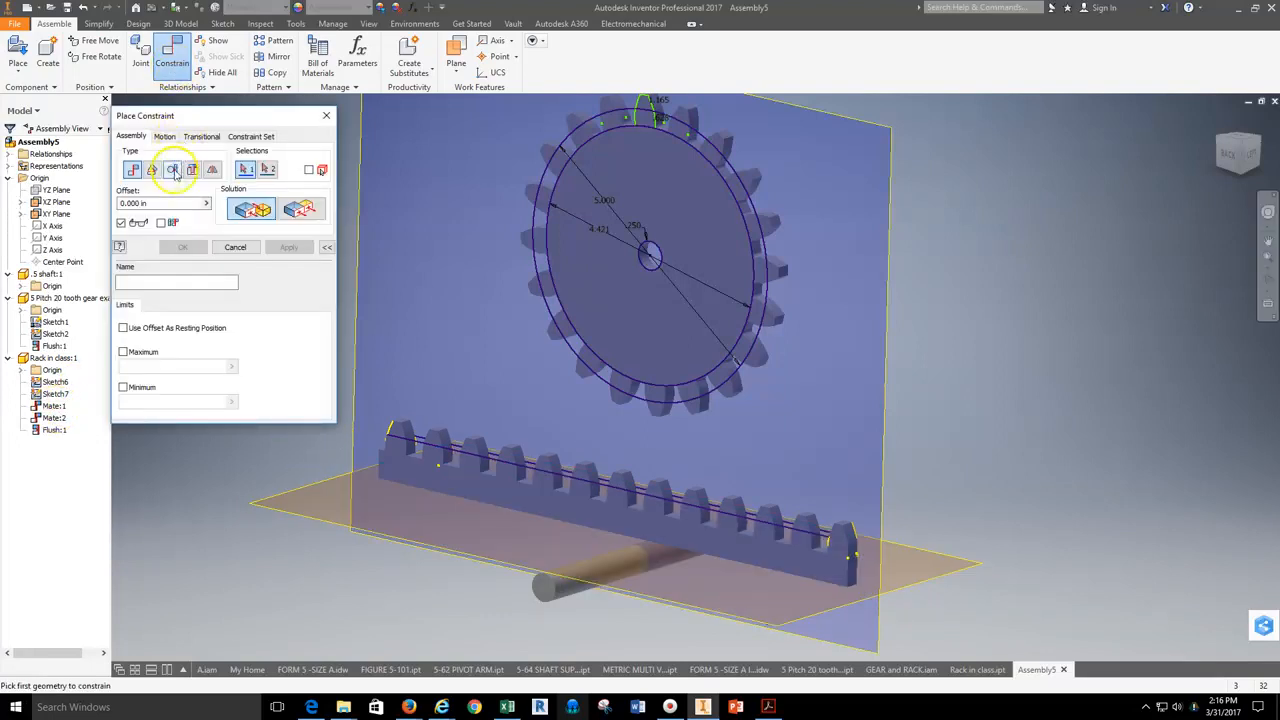
pyautogui.click(173, 171)
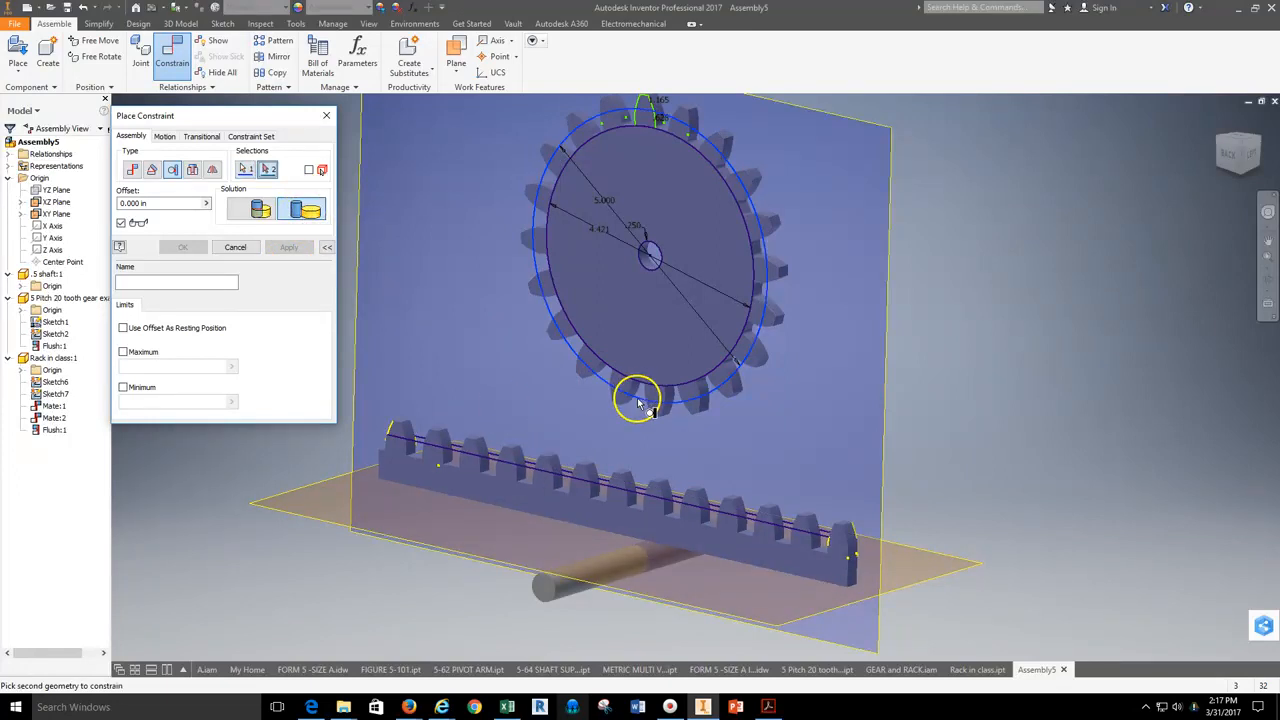
pyautogui.scroll(5, 622, 490)
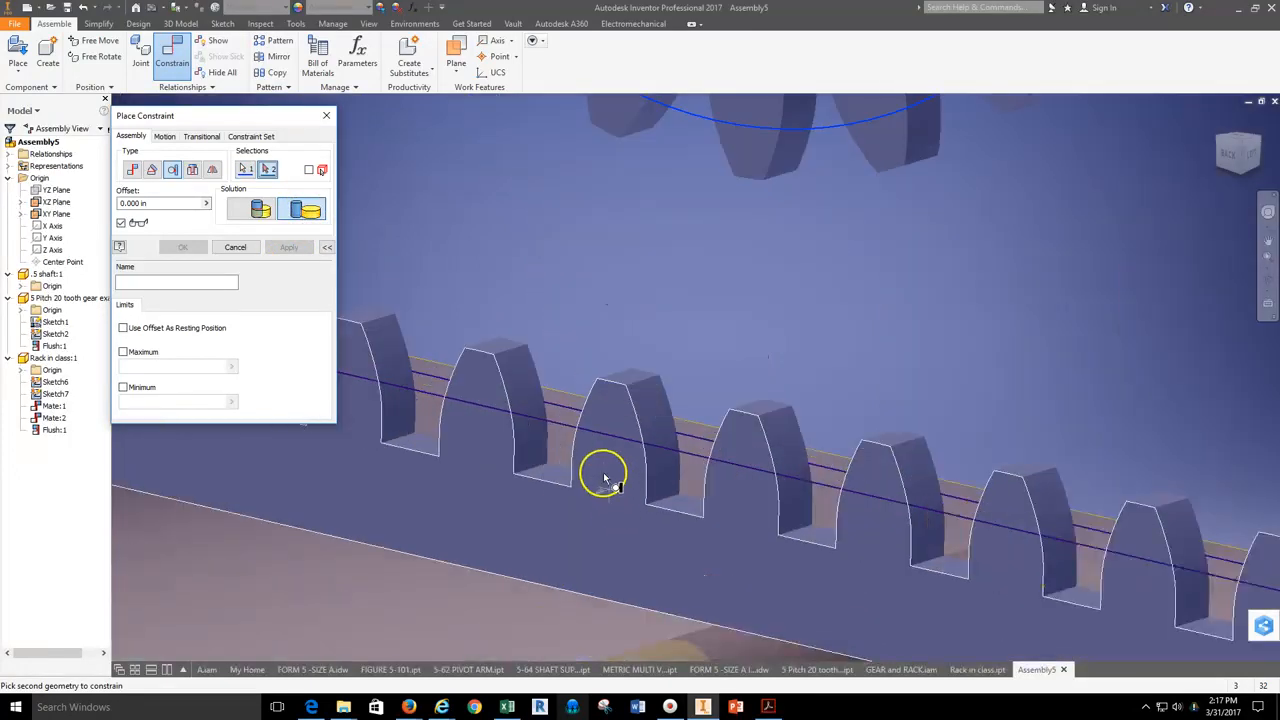
pyautogui.click(561, 430)
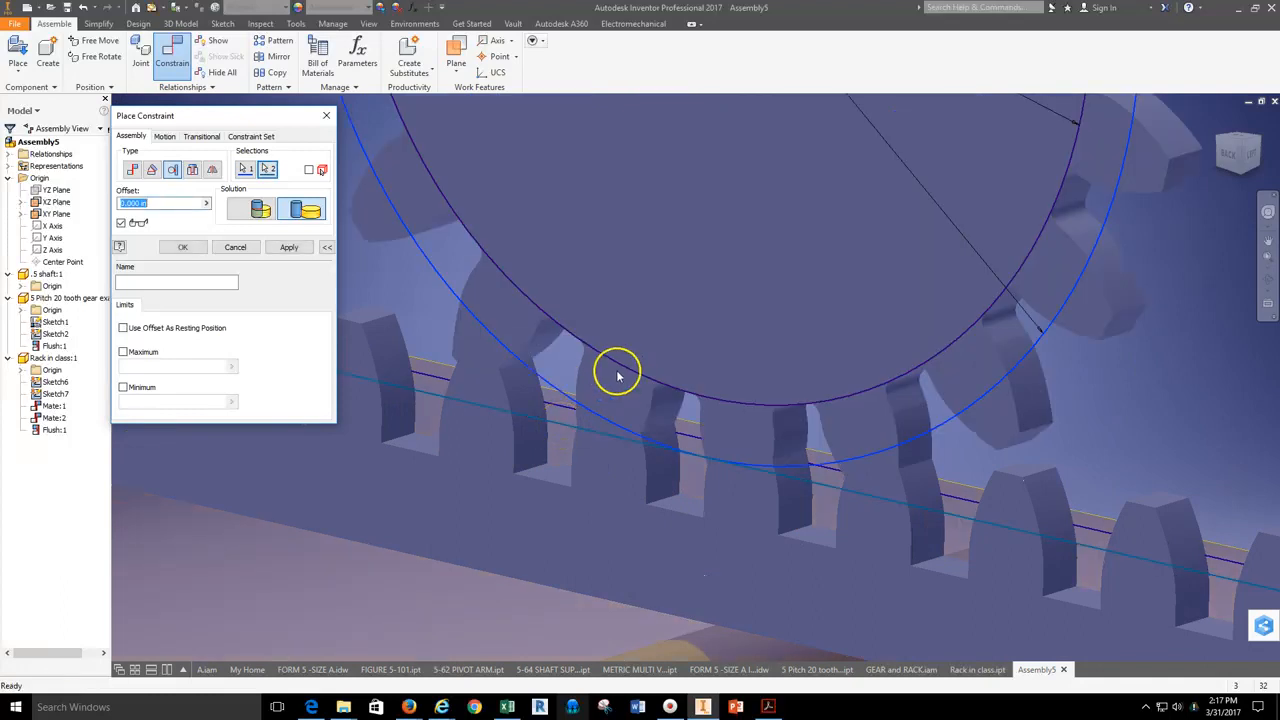
pyautogui.scroll(-6, 618, 375)
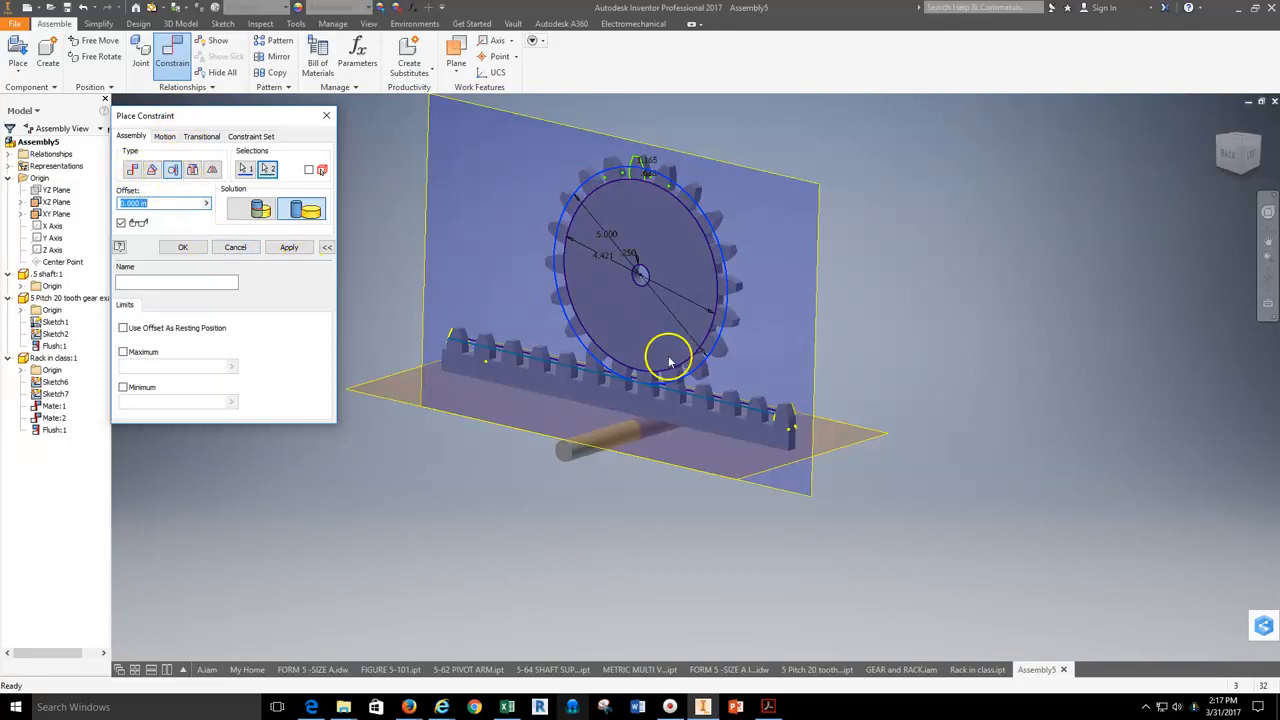
pyautogui.click(288, 247)
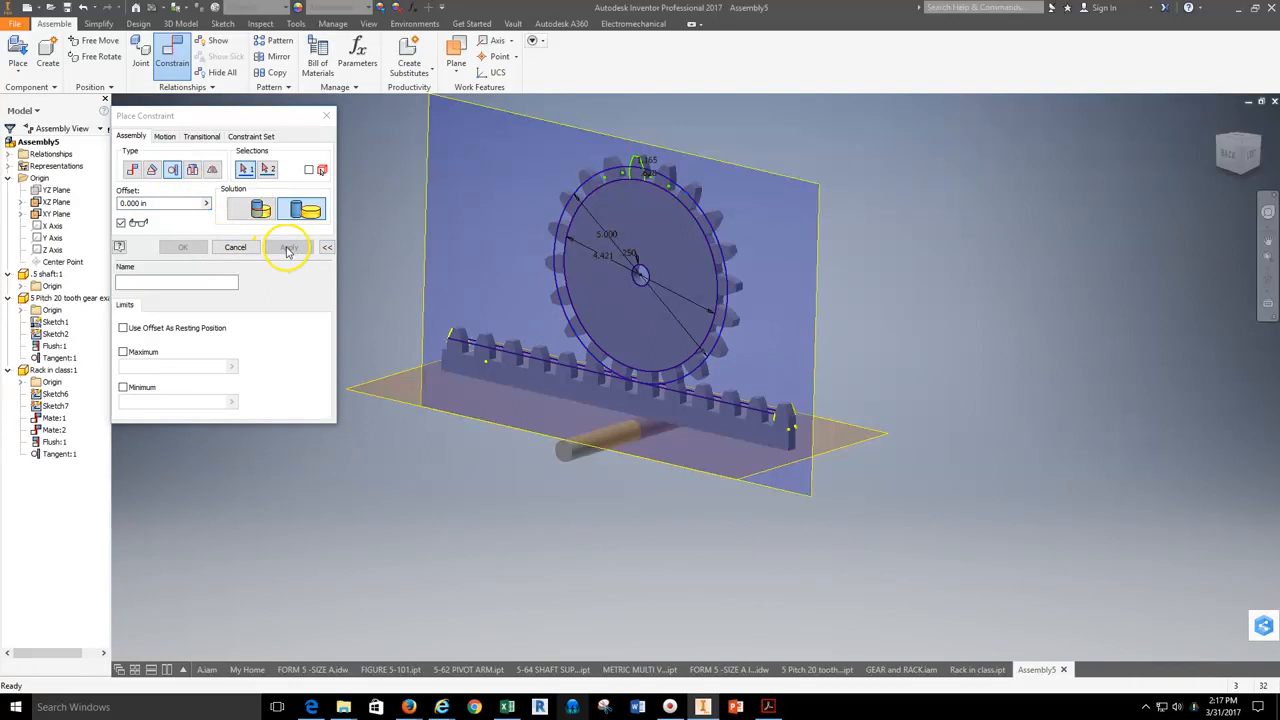
pyautogui.click(238, 248)
# Step: Suppress the rack's first mate constraint to the horizontal origin plane, and unsuppress it
pyautogui.scroll(5, 640, 358)
pyautogui.scroll(-5, 640, 358)
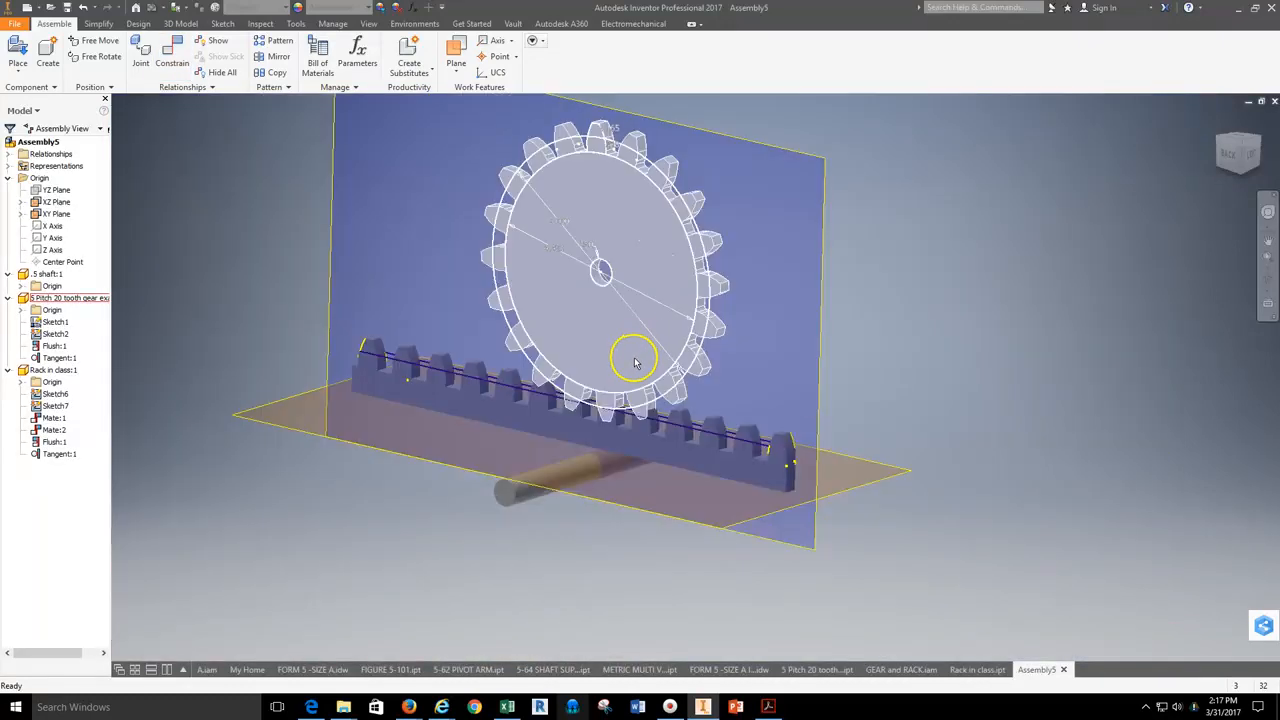
pyautogui.rightClick(55, 420)
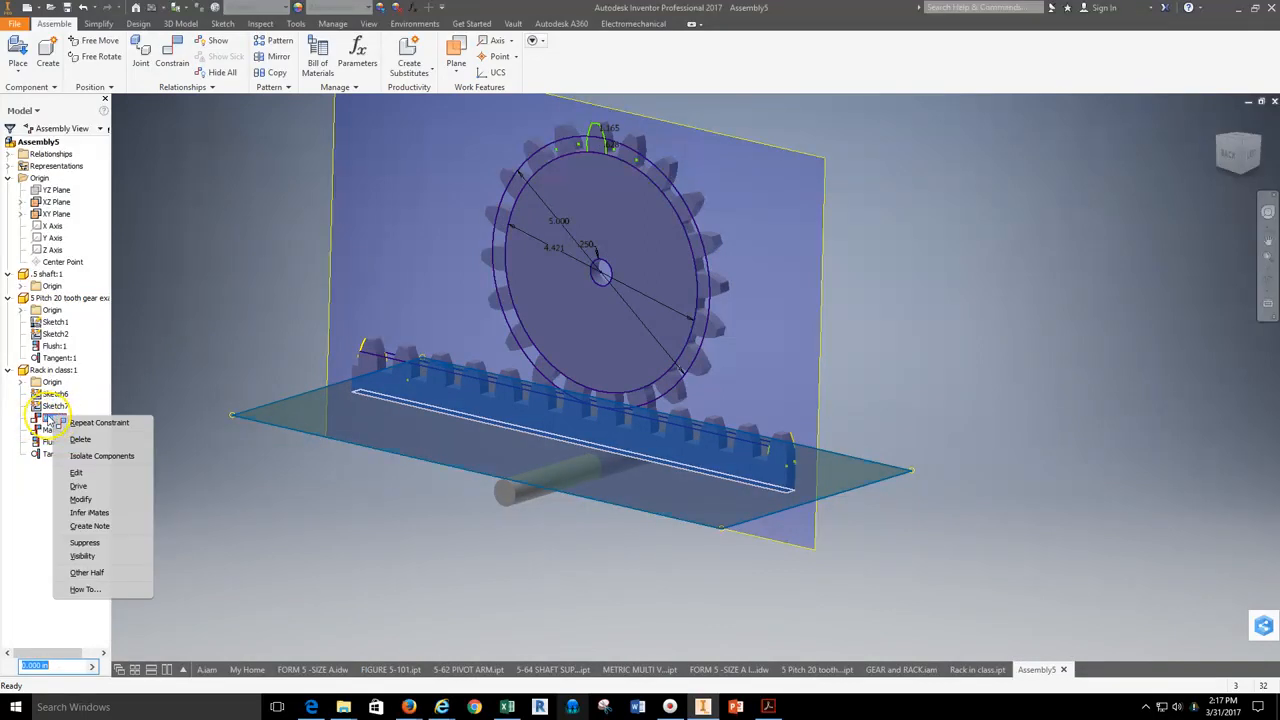
pyautogui.click(84, 543)
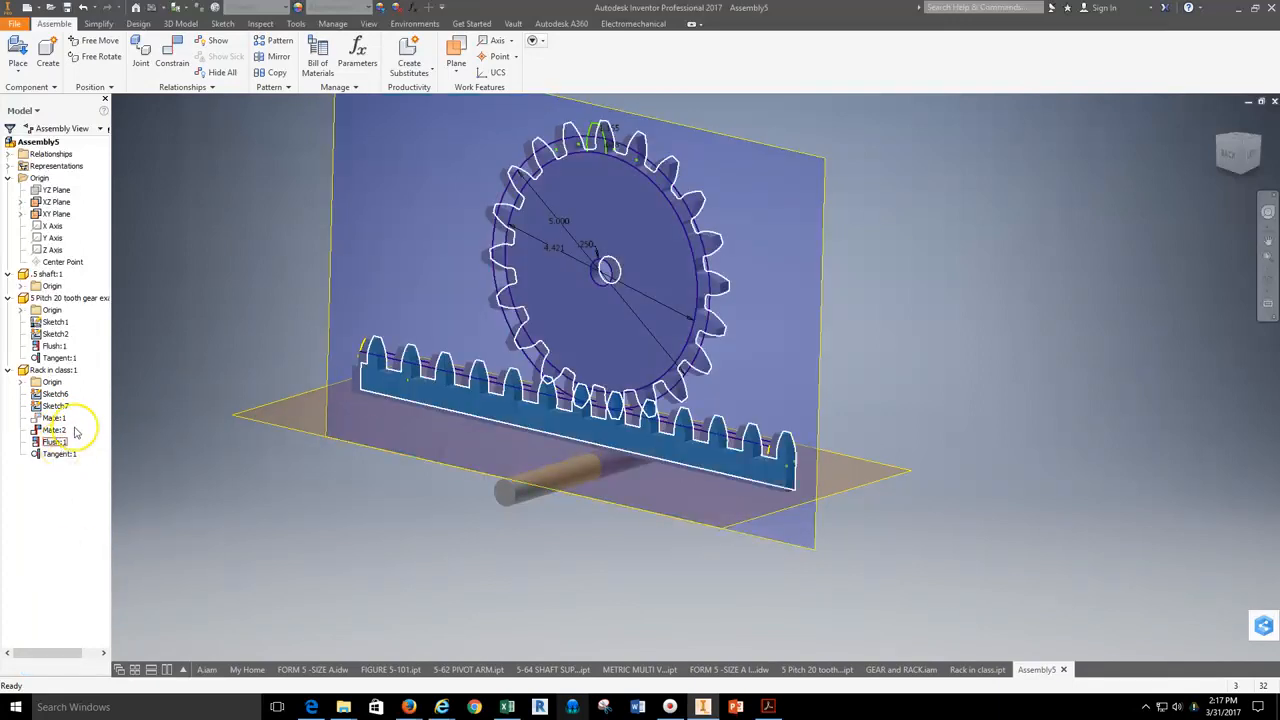
pyautogui.rightClick(55, 420)
pyautogui.click(82, 543)
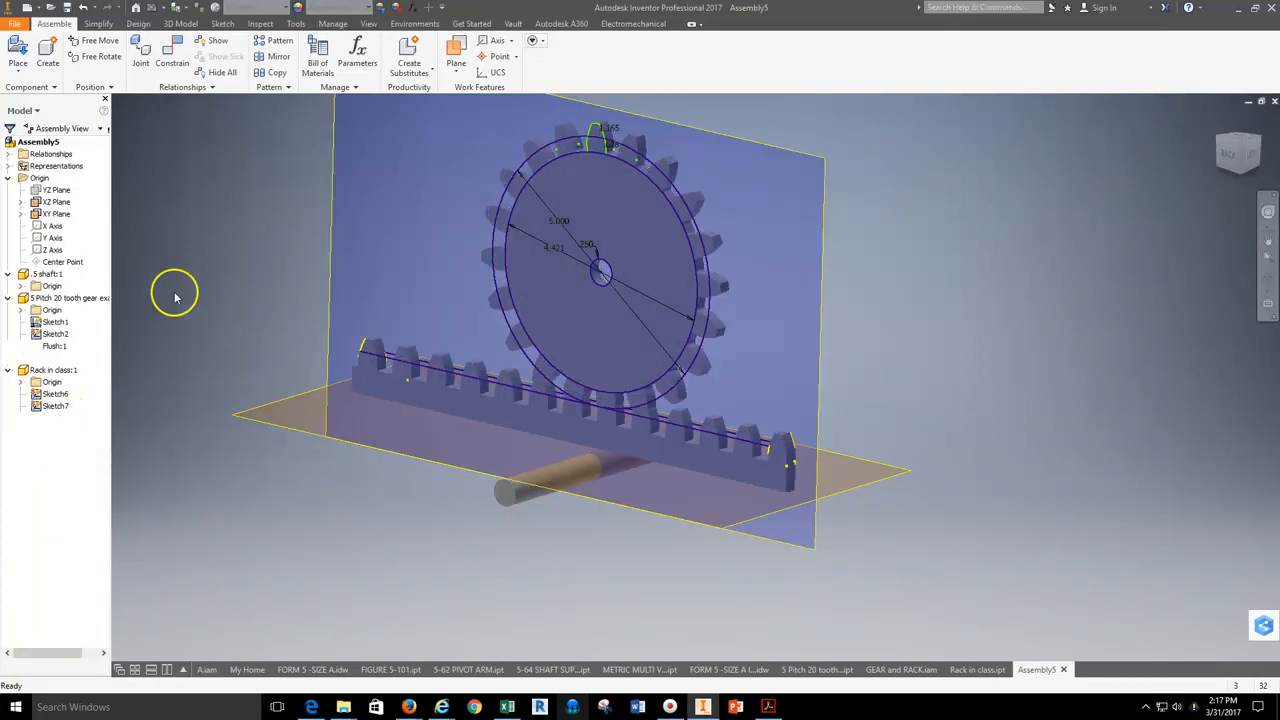
# Step: Shift the gear a short distance along the rack's pitch line, and slide the rack slightly lengthwise in the same direction
pyautogui.moveTo(460, 343); pyautogui.dragTo(456, 394, button='middle')
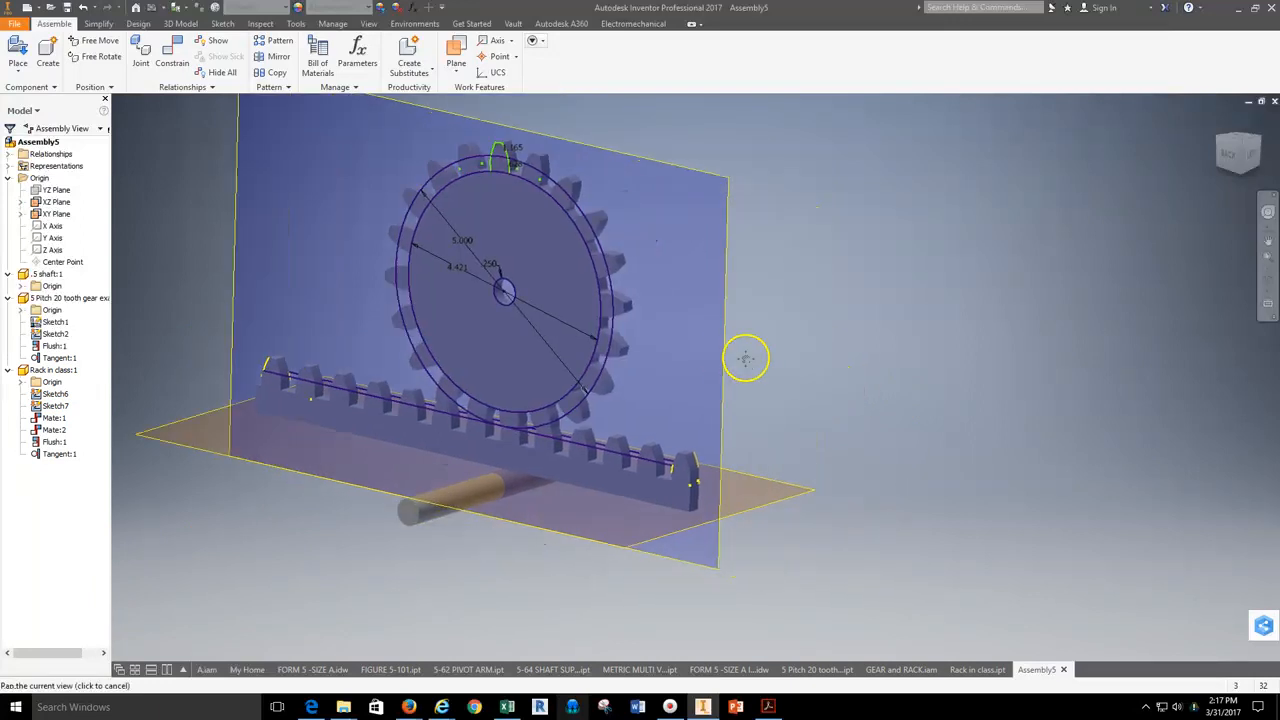
pyautogui.scroll(5, 495, 412)
pyautogui.scroll(-5, 538, 397)
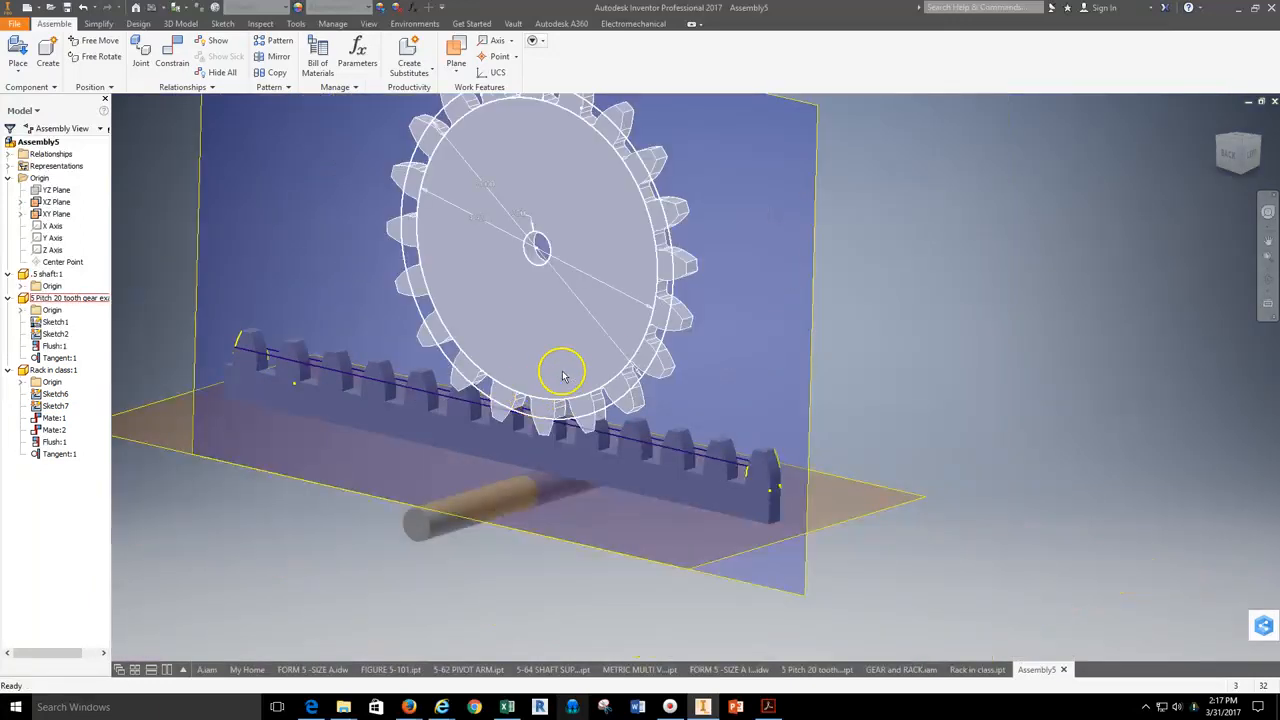
pyautogui.moveTo(566, 343); pyautogui.dragTo(605, 372)
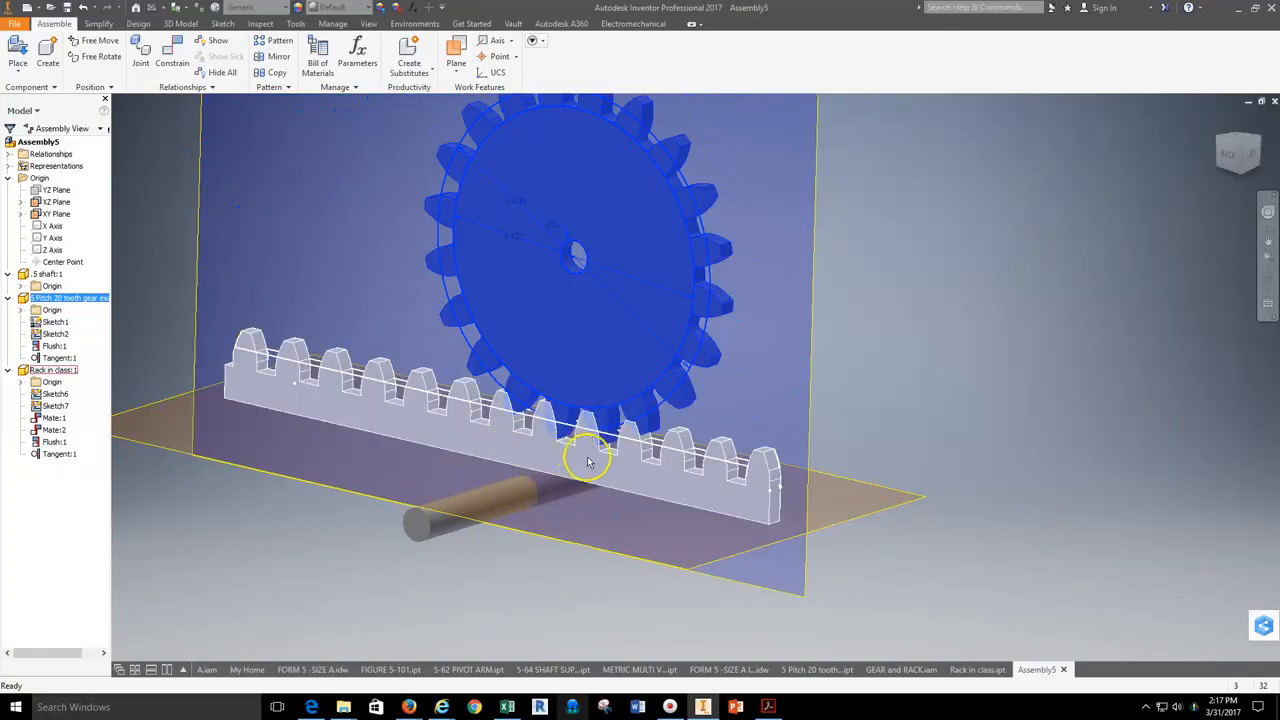
pyautogui.moveTo(552, 455); pyautogui.dragTo(580, 437)
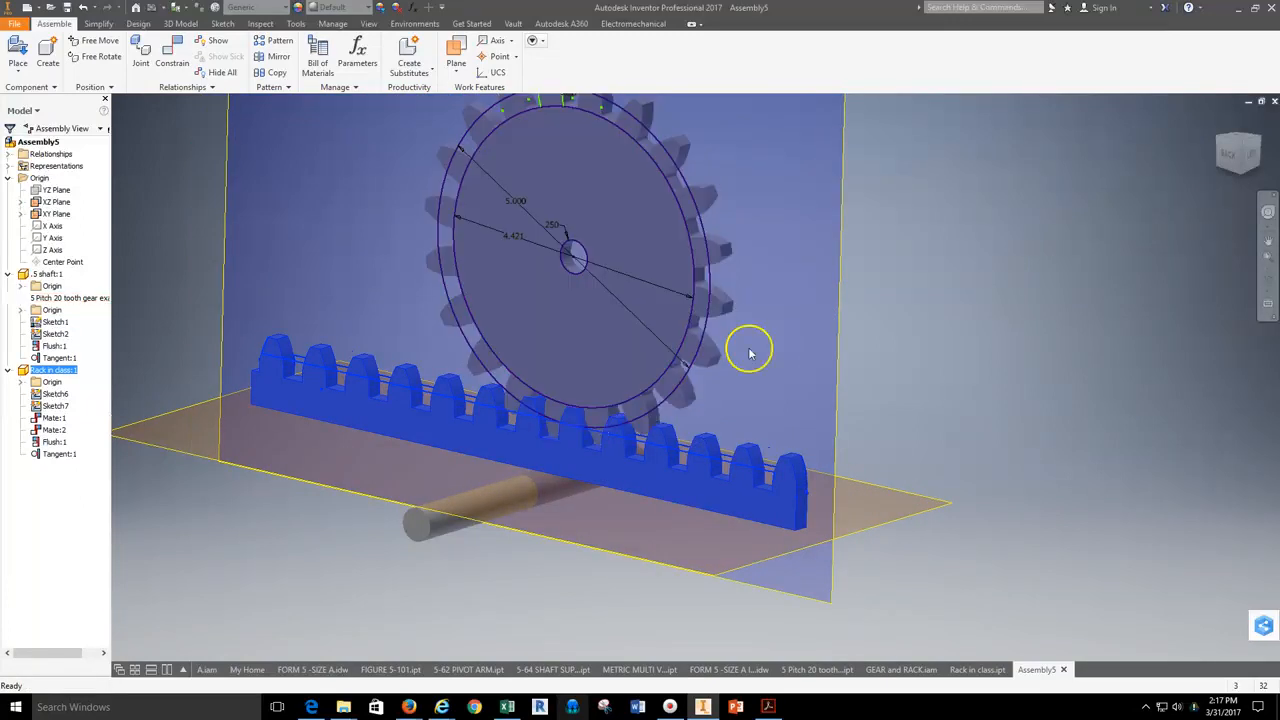
pyautogui.click(1019, 340)
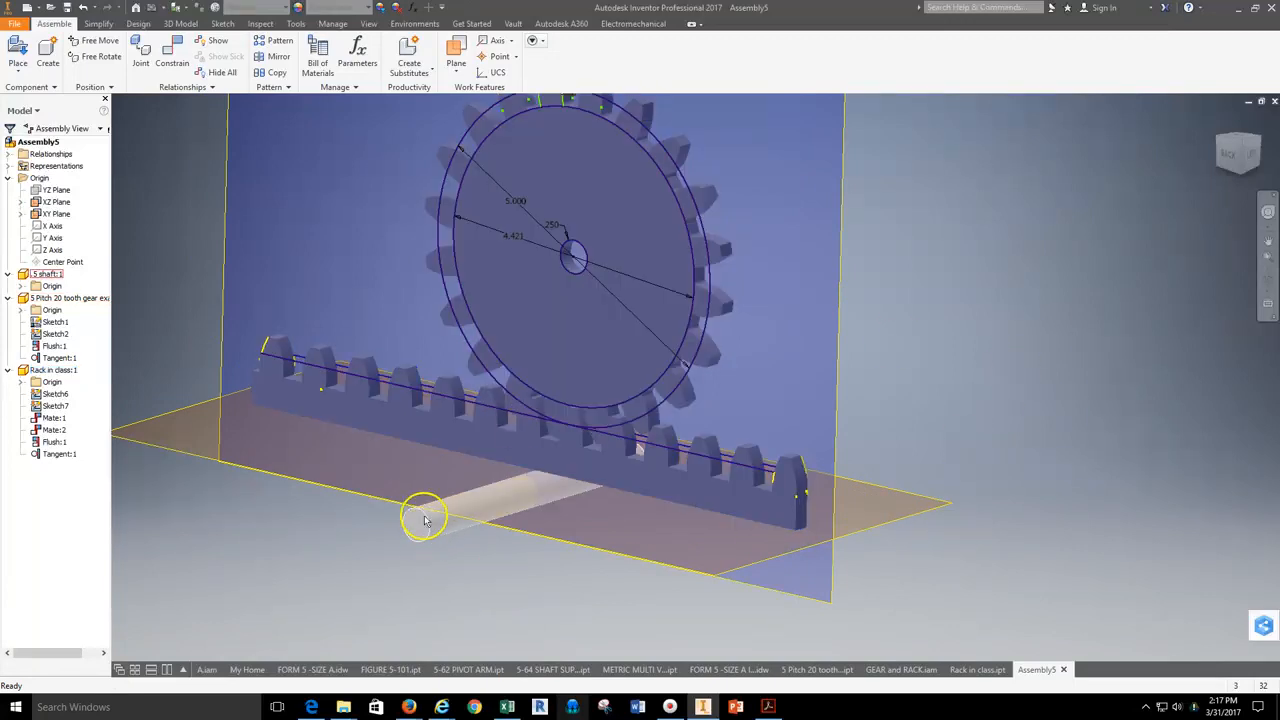
# Step: Apply an aligned Insert constraint with 0.000 in offset between the shaft's end edge and the gear's center hole, and select the shaft
pyautogui.click(176, 64)
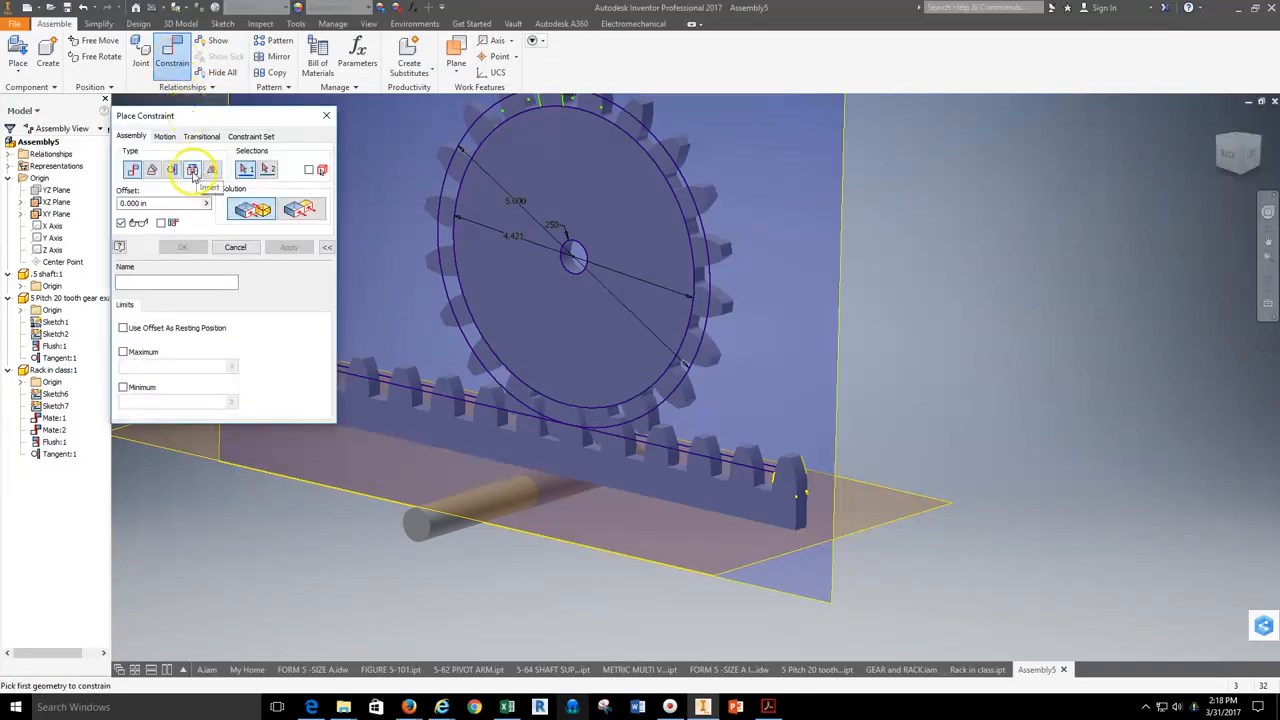
pyautogui.click(193, 172)
pyautogui.click(309, 212)
pyautogui.click(420, 550)
pyautogui.click(571, 274)
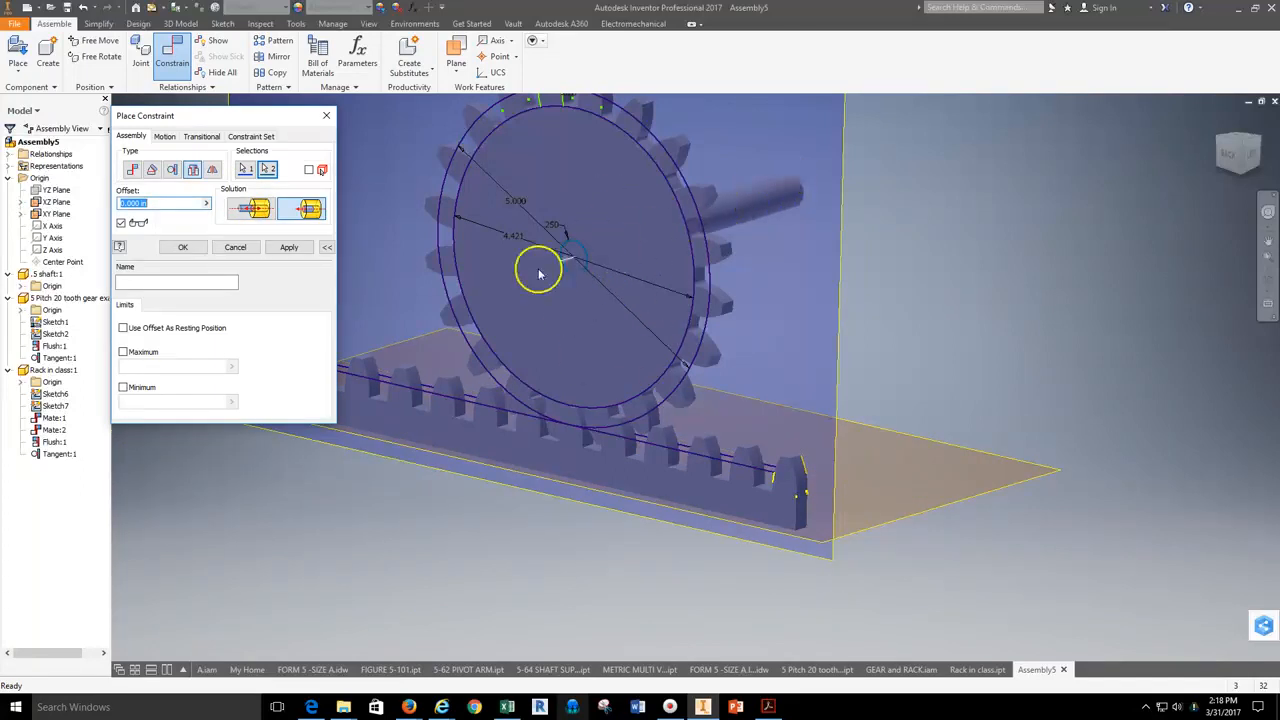
pyautogui.click(286, 248)
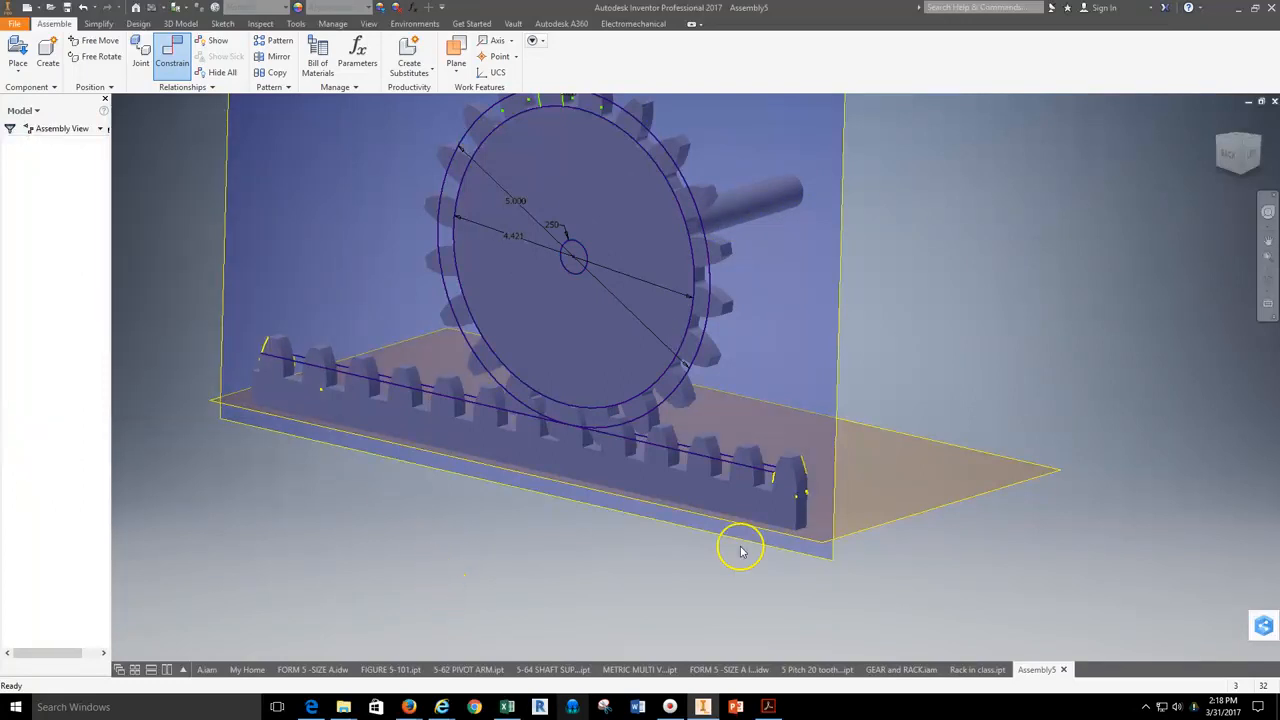
pyautogui.click(751, 210)
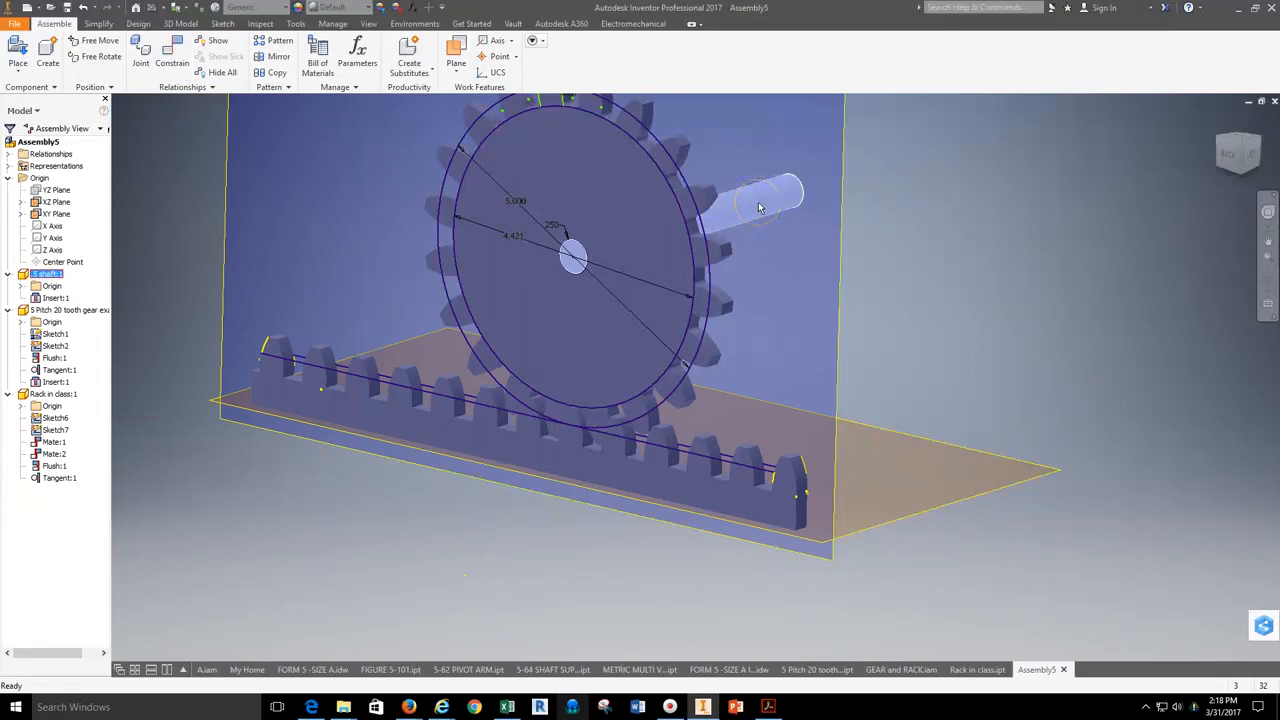
# Step: Ground the shaft and rotate the gear around it to test the movement
pyautogui.rightClick(759, 207)
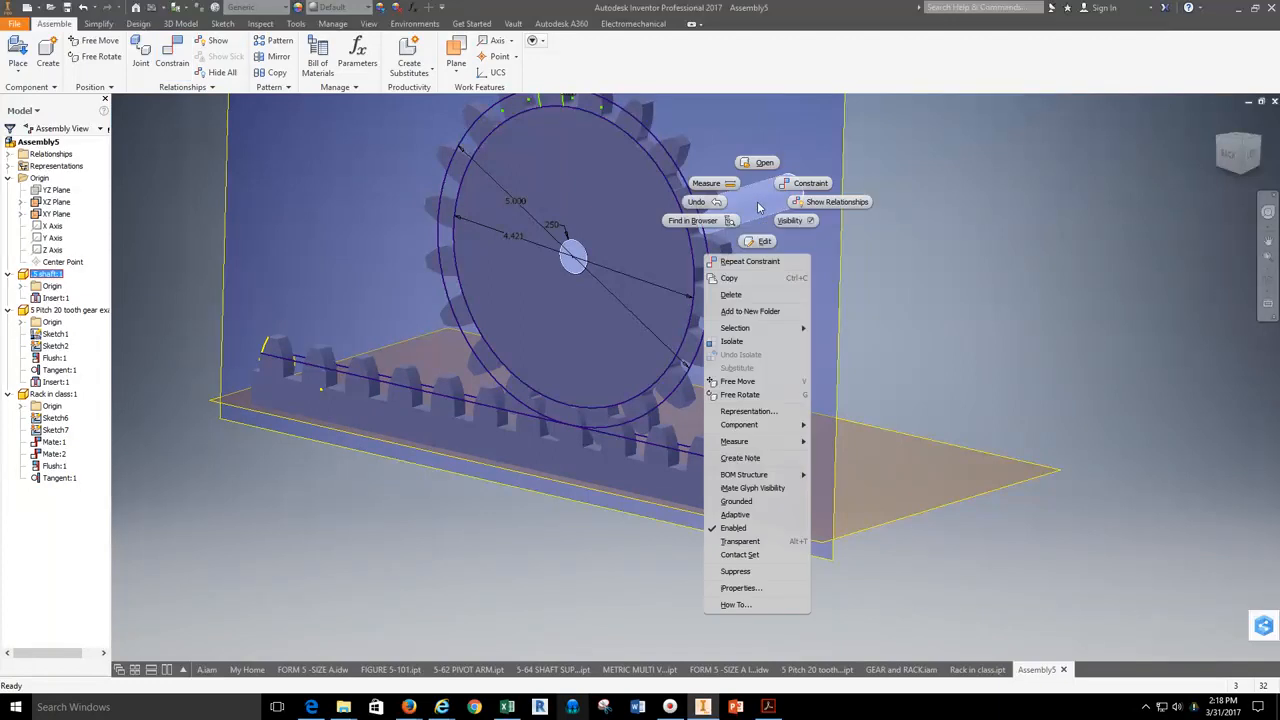
pyautogui.click(748, 502)
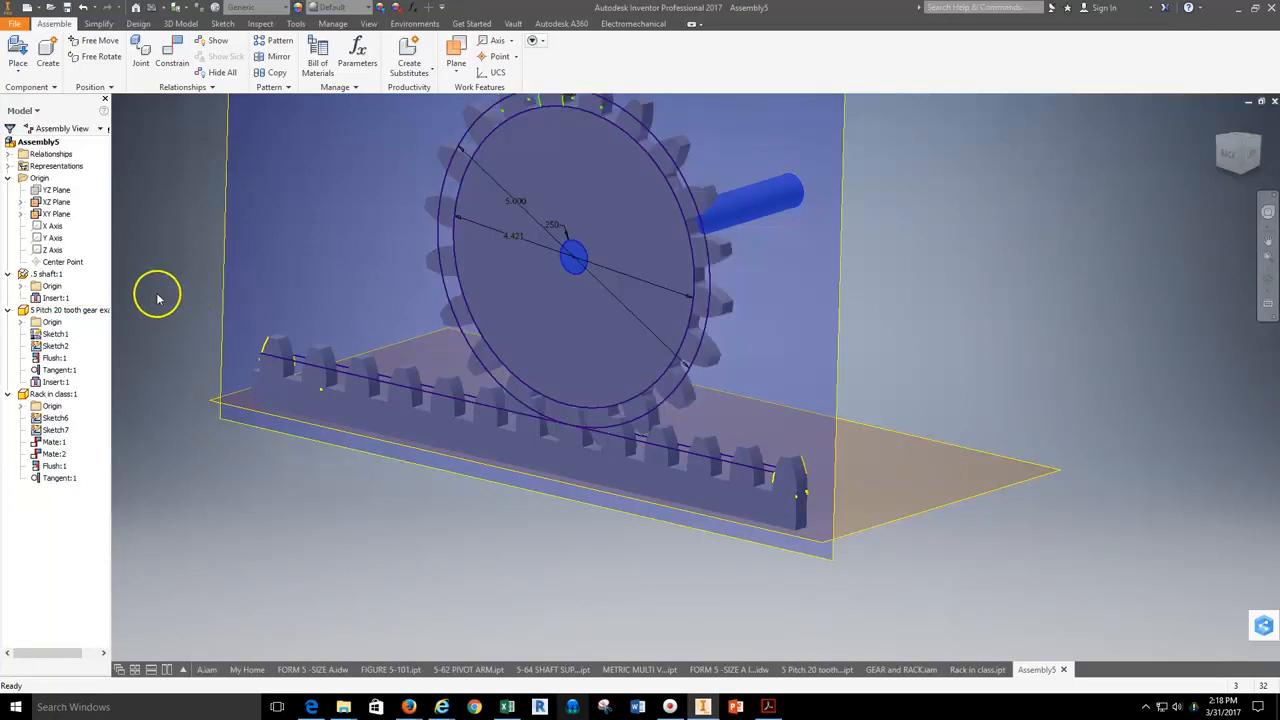
pyautogui.moveTo(686, 229); pyautogui.dragTo(582, 345)
pyautogui.click(617, 298)
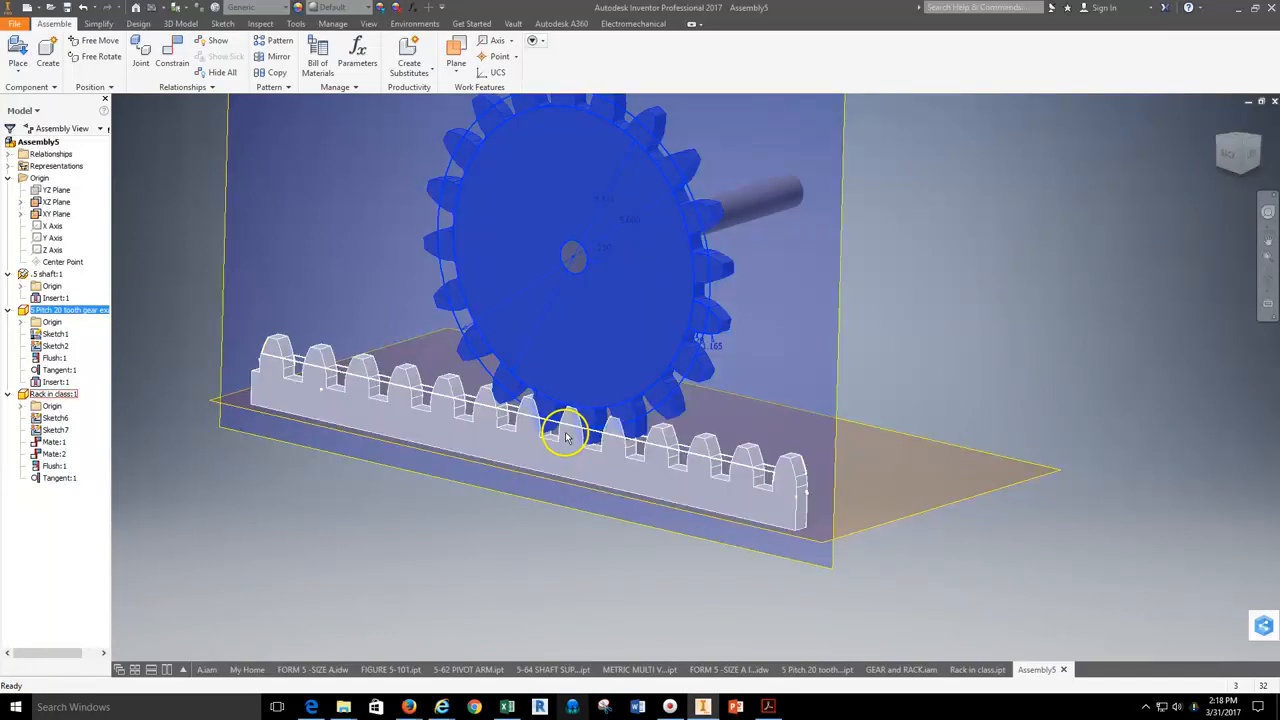
# Step: Viewed from the back, rotate the gear and slide the rack lengthwise until the gear teeth sit in the rack's gaps
pyautogui.click(1225, 160)
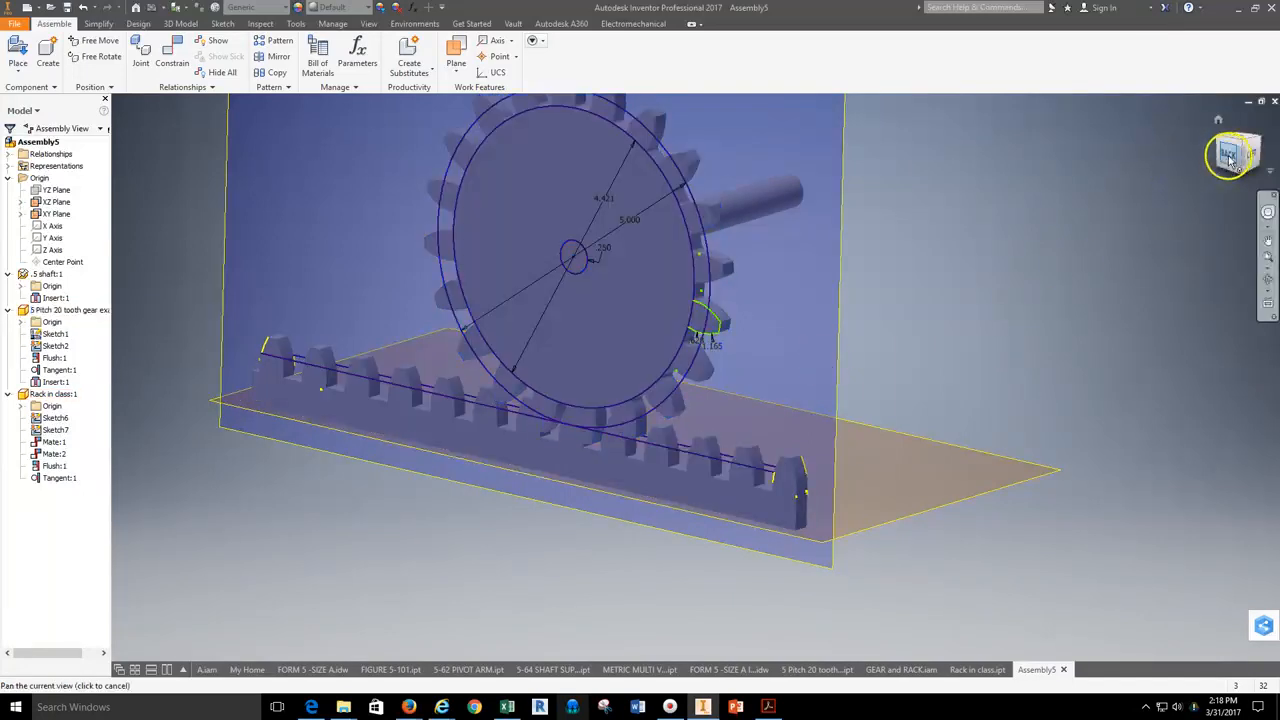
pyautogui.scroll(5, 743, 486)
pyautogui.scroll(-3, 771, 477)
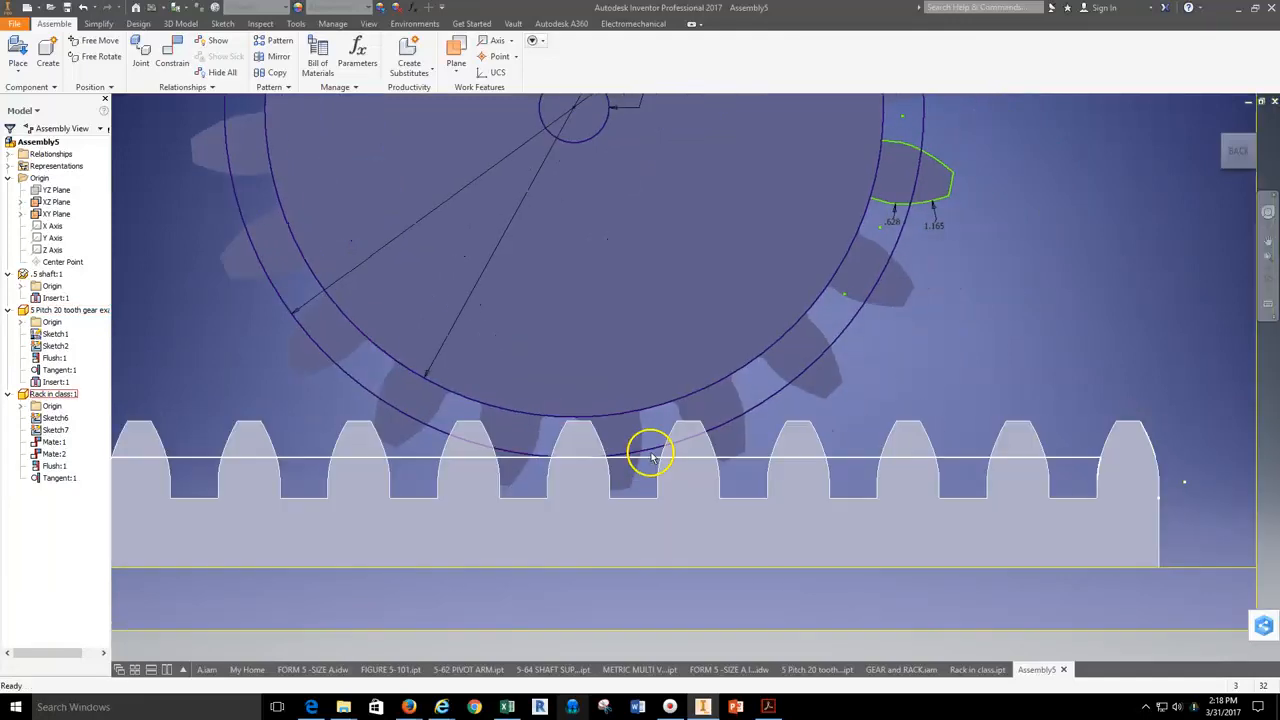
pyautogui.moveTo(620, 367); pyautogui.dragTo(591, 377)
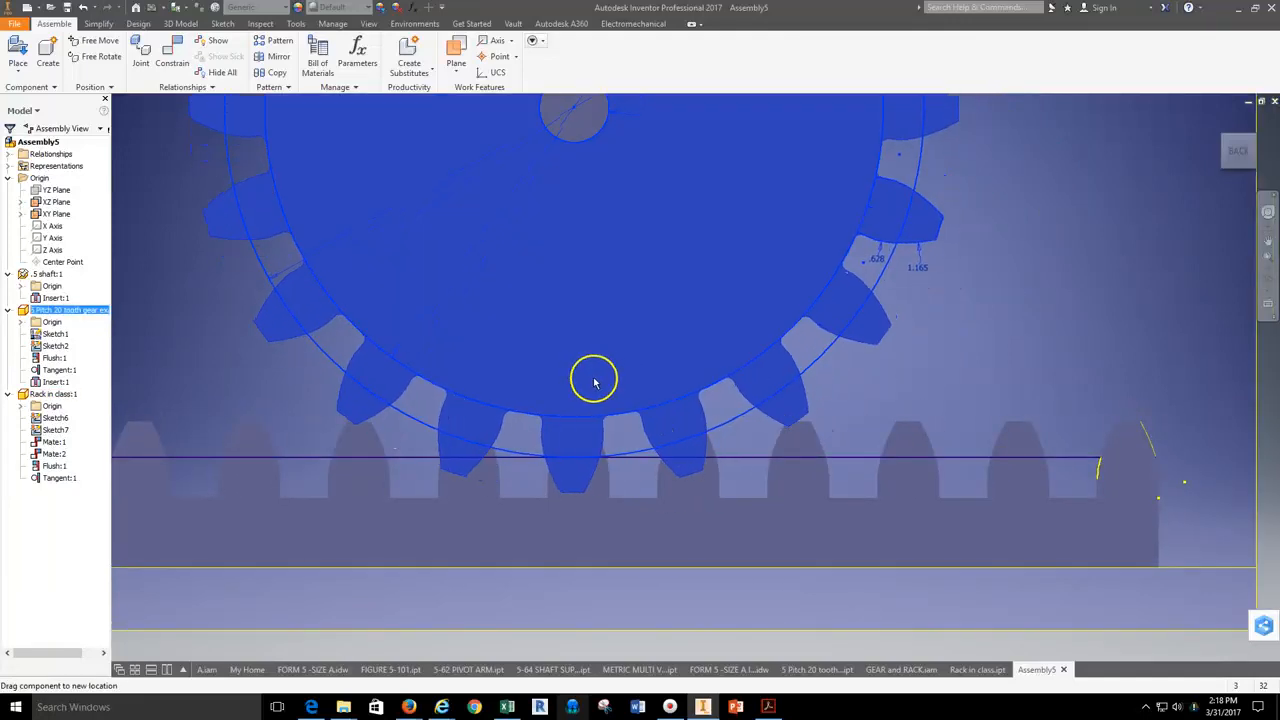
pyautogui.moveTo(666, 531); pyautogui.dragTo(607, 538)
pyautogui.scroll(-4, 861, 370)
pyautogui.moveTo(914, 340); pyautogui.dragTo(797, 389, button='middle')
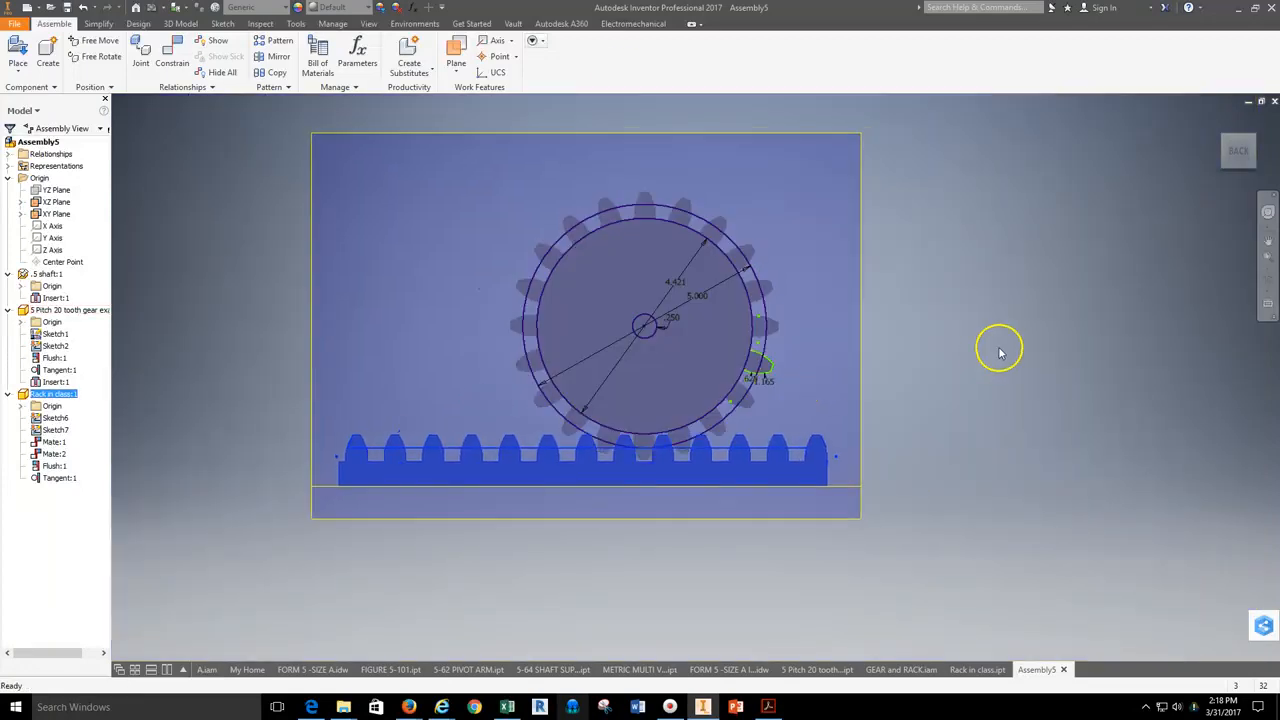
# Step: Apply a Rotation-Translation motion constraint between the gear's face and the rack, using the Reverse solution and a 1.000 in distance
pyautogui.click(1246, 147)
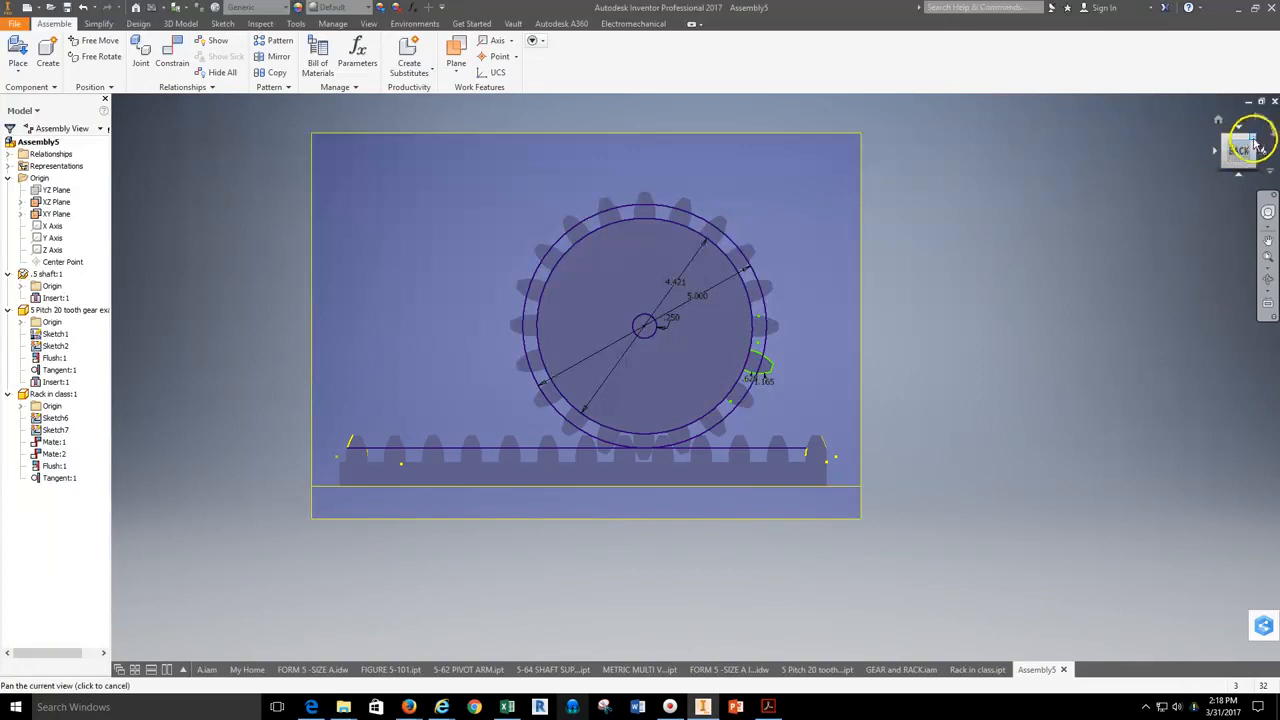
pyautogui.click(1256, 145)
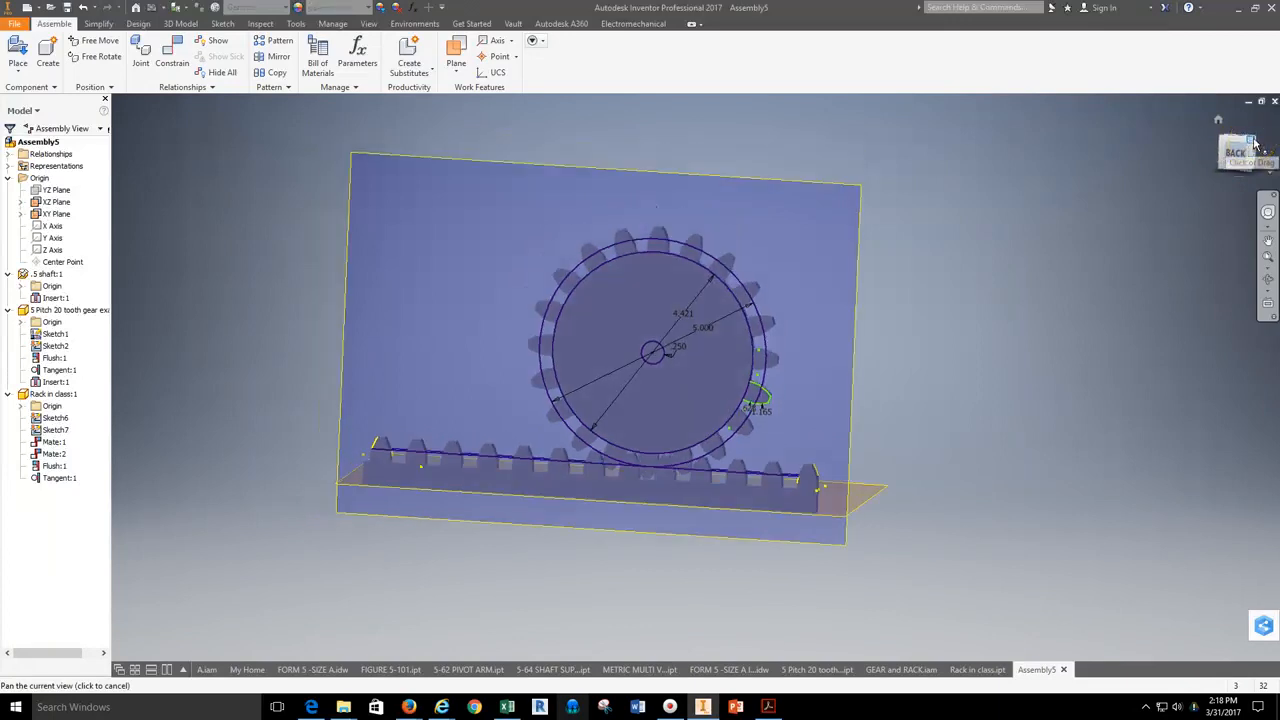
pyautogui.click(172, 68)
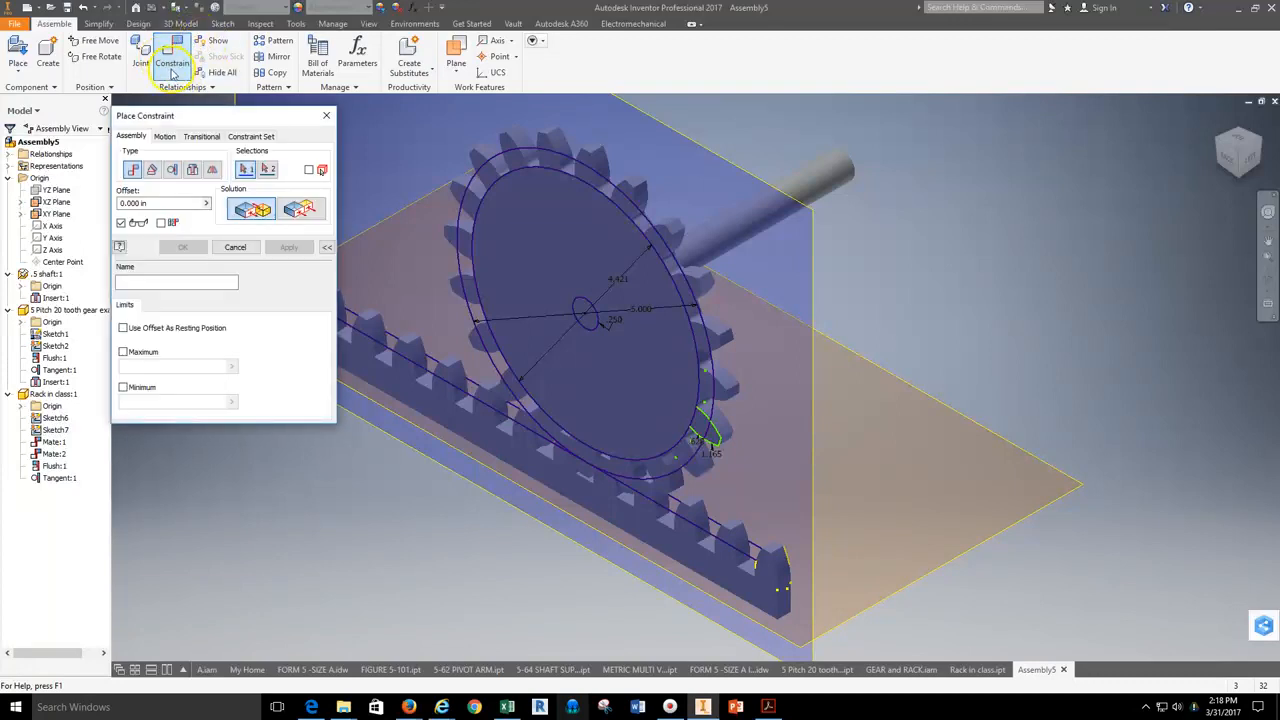
pyautogui.click(166, 137)
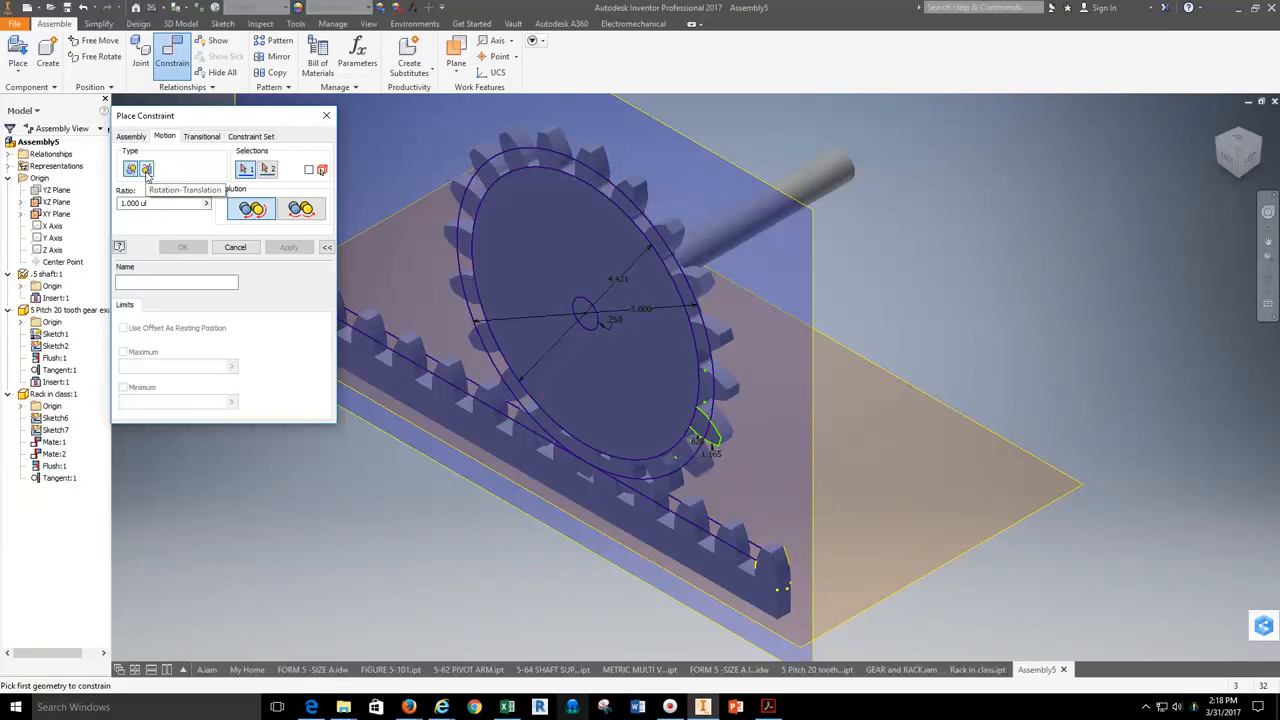
pyautogui.click(146, 170)
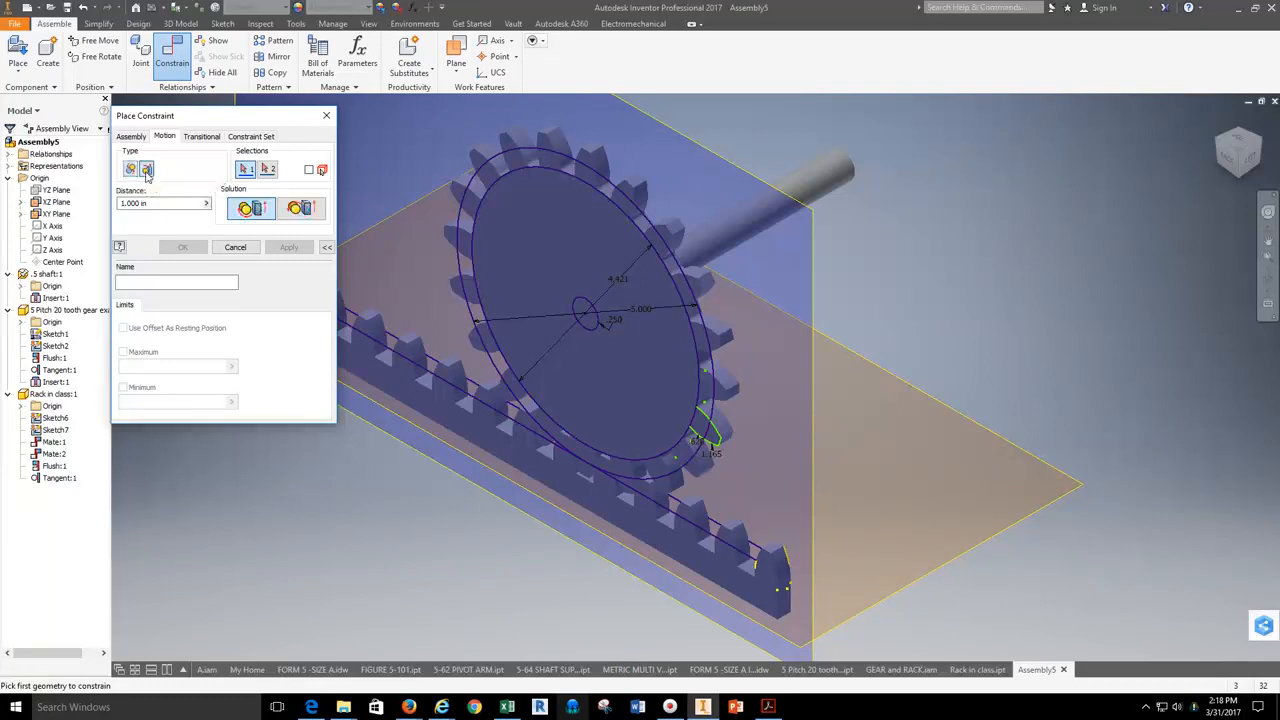
pyautogui.click(549, 263)
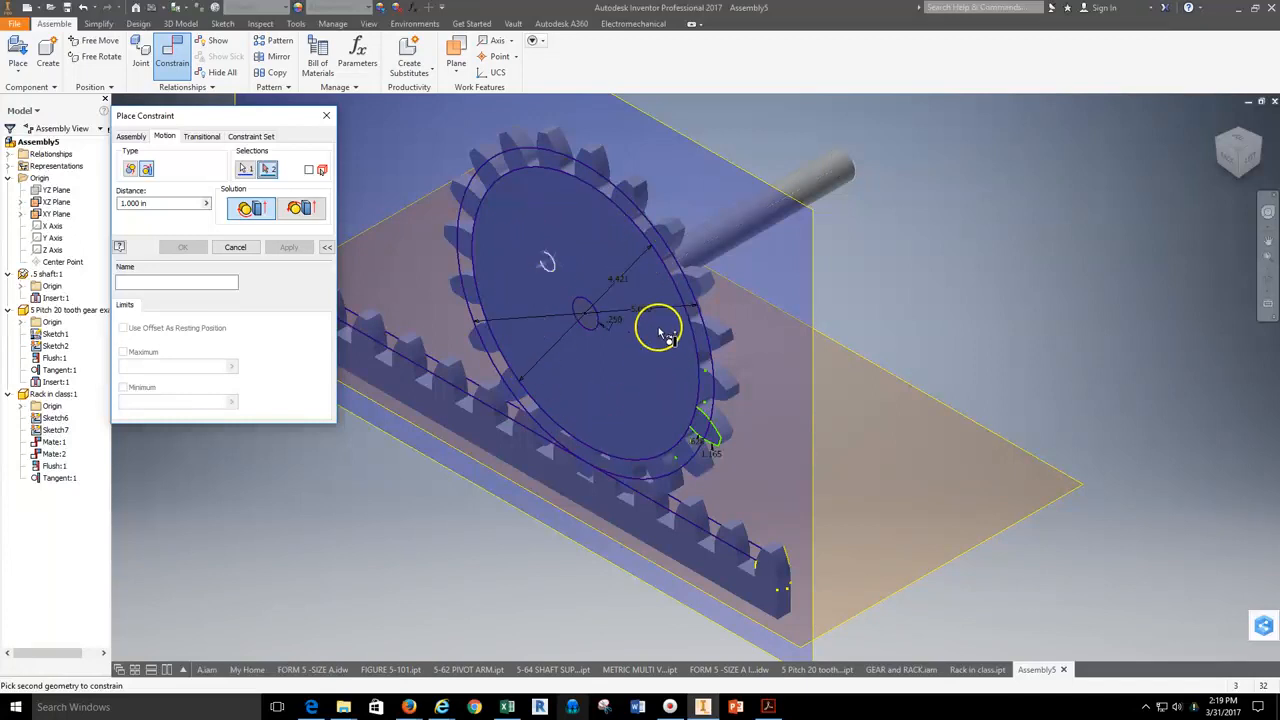
pyautogui.click(740, 567)
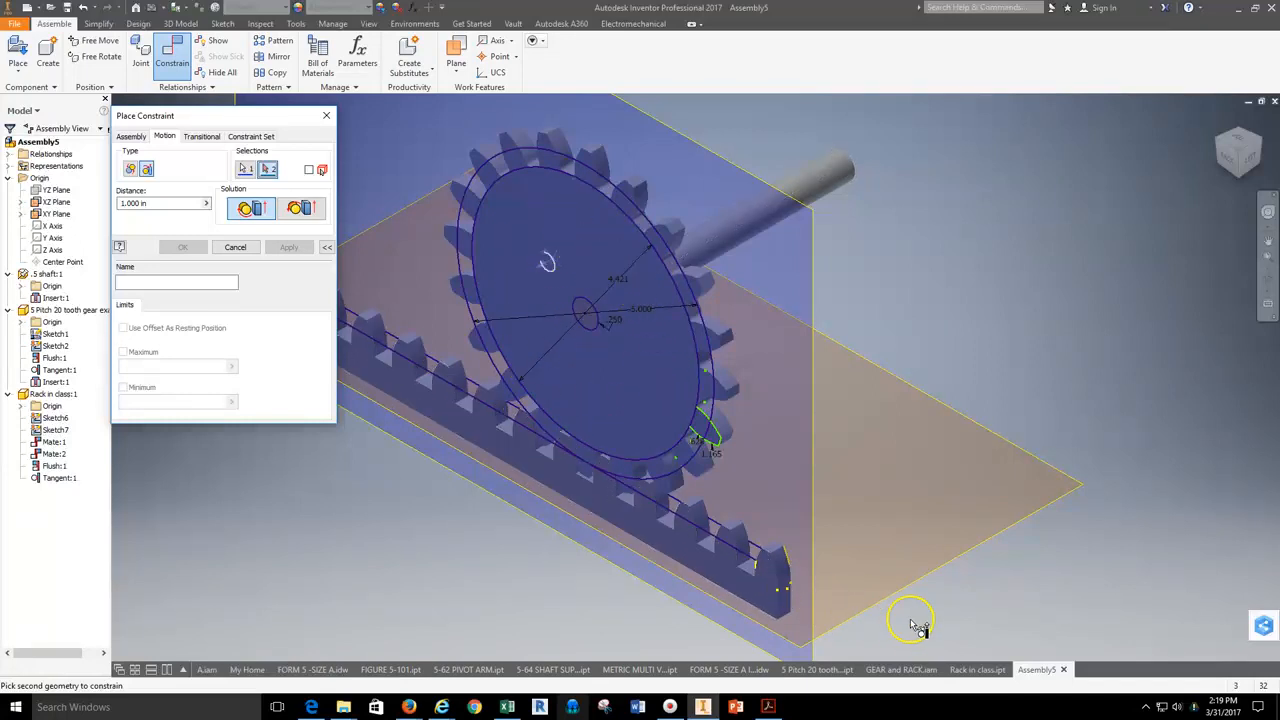
pyautogui.click(300, 207)
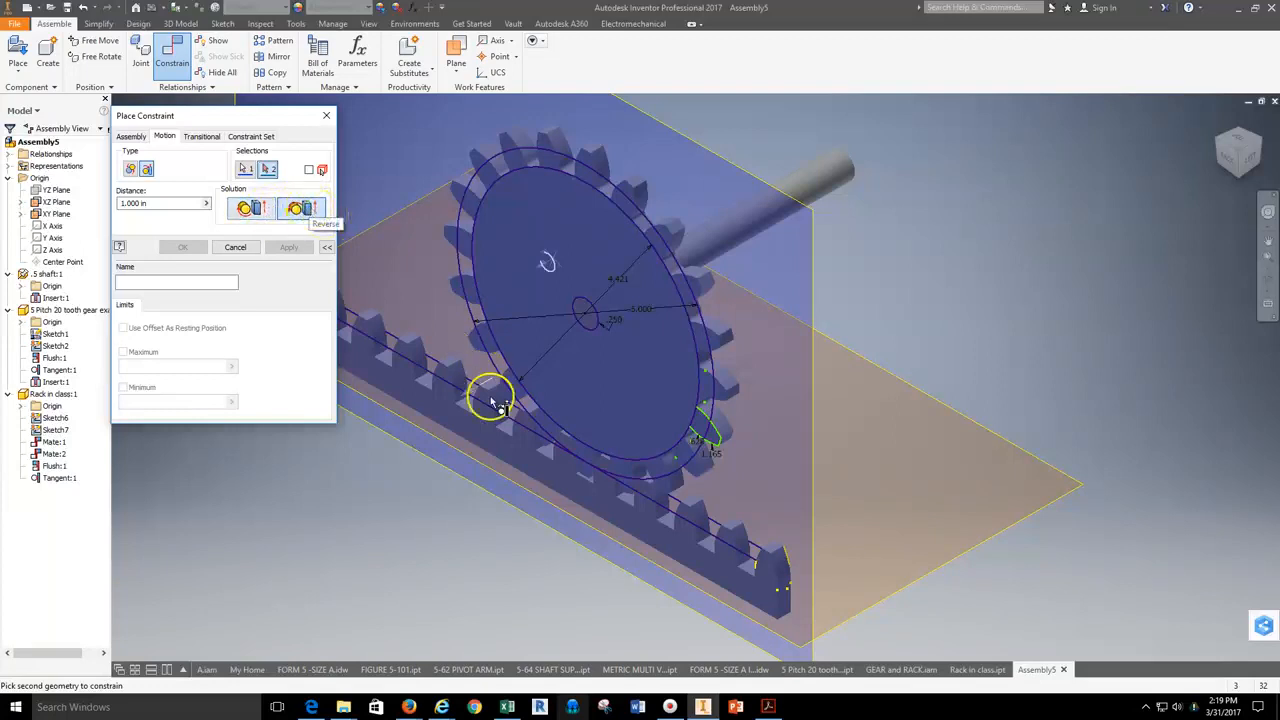
pyautogui.scroll(-5, 557, 451)
pyautogui.click(512, 478)
pyautogui.scroll(5, 508, 466)
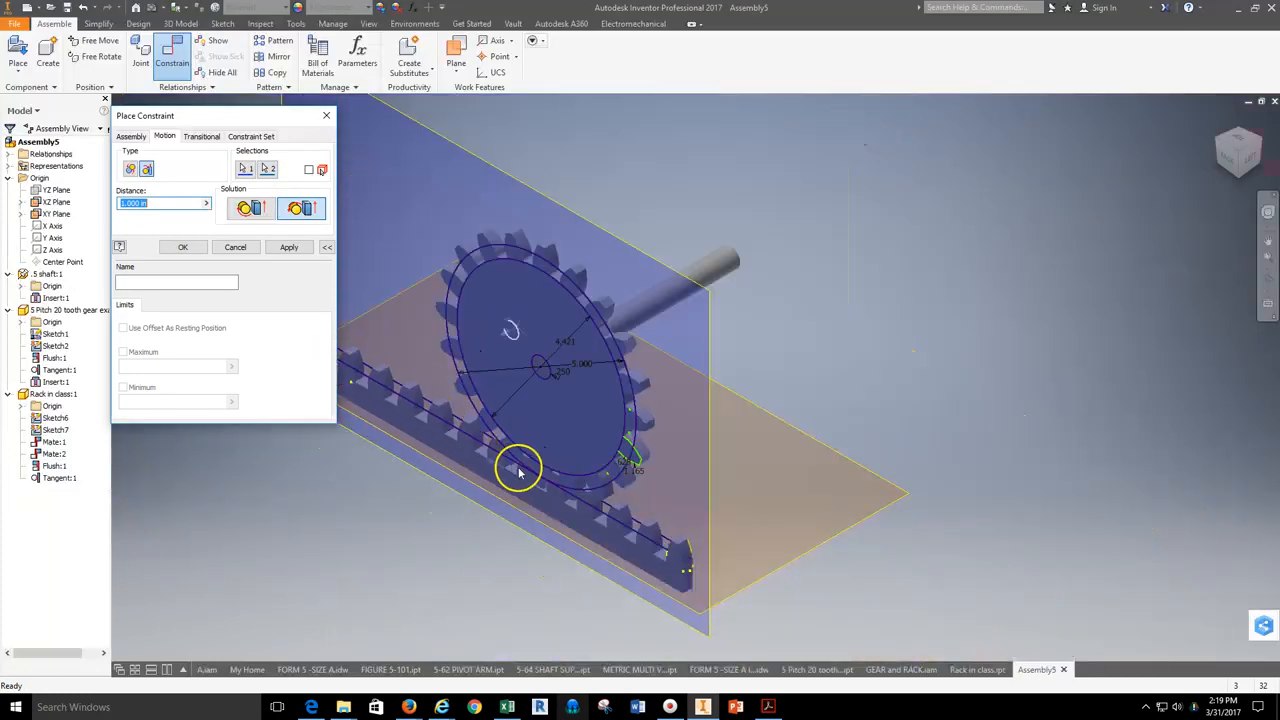
pyautogui.click(290, 247)
pyautogui.click(241, 251)
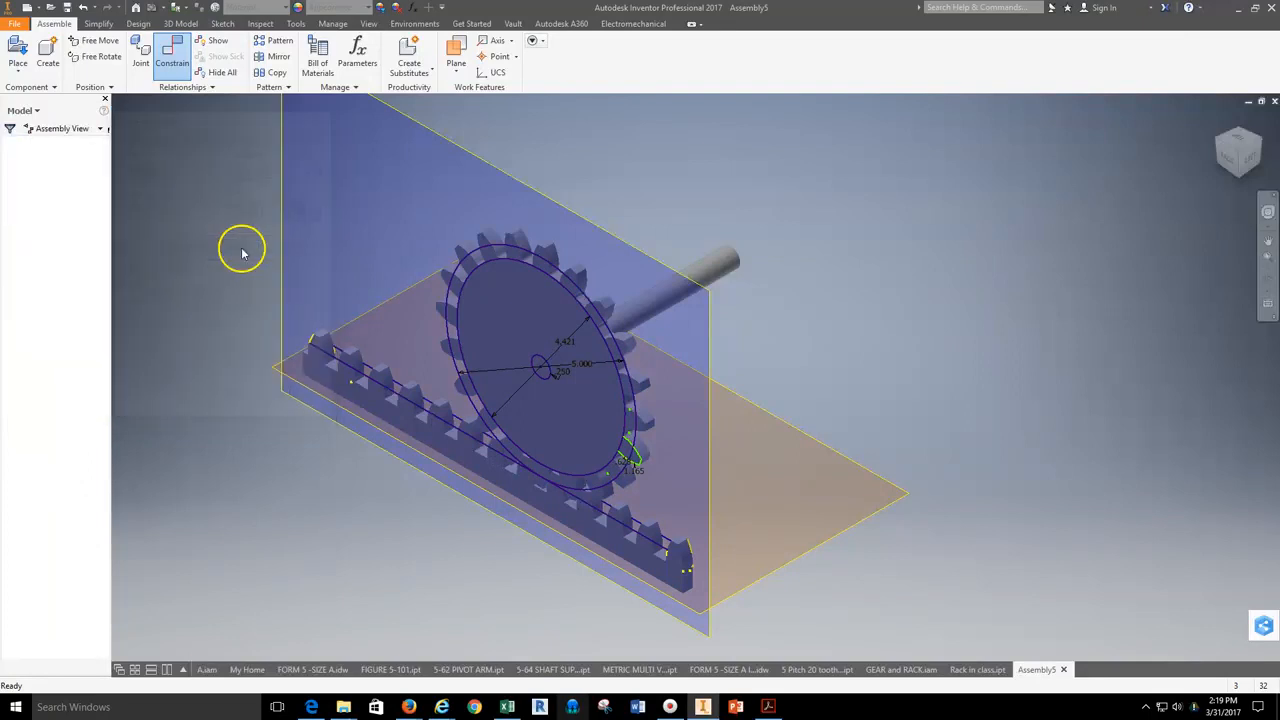
# Step: Rotate the gear to test the motion constraint, and undo that rotation
pyautogui.scroll(-5, 612, 350)
pyautogui.scroll(4, 607, 367)
pyautogui.moveTo(609, 418); pyautogui.dragTo(514, 357)
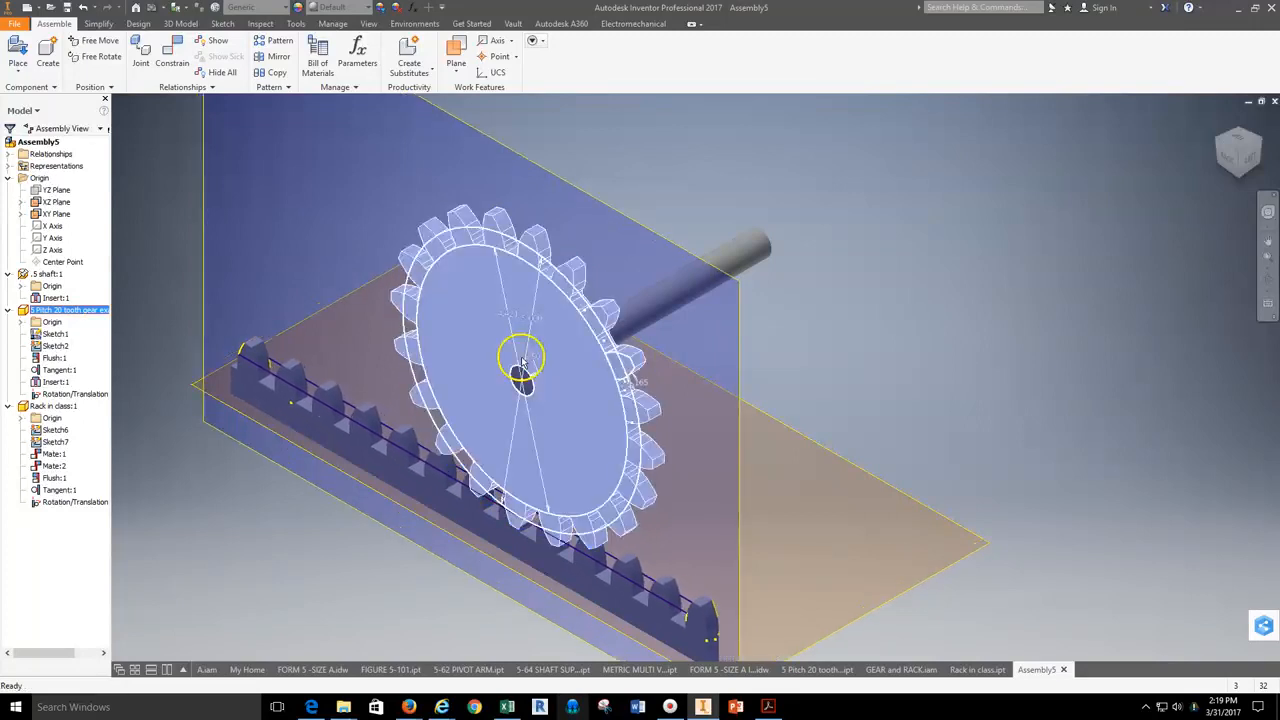
pyautogui.click(87, 11)
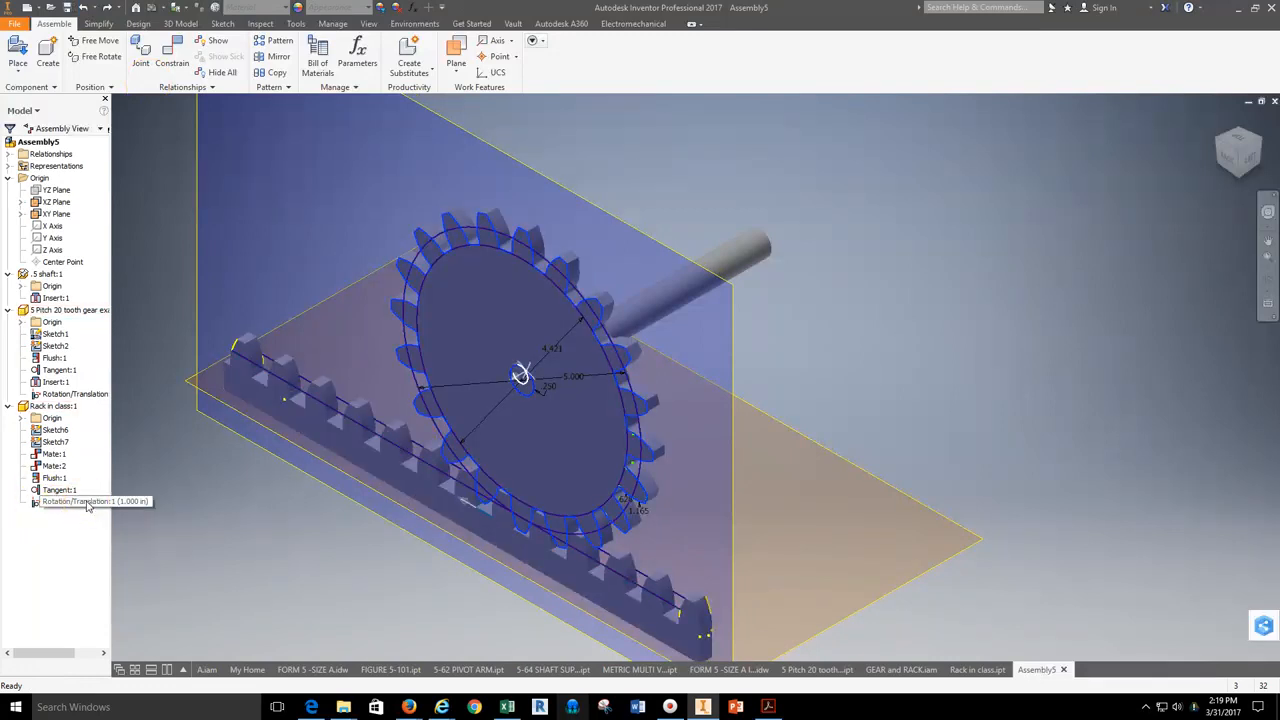
# Step: Edit the rack's Rotation/Translation constraint and set its distance to 15.7 in
pyautogui.rightClick(87, 503)
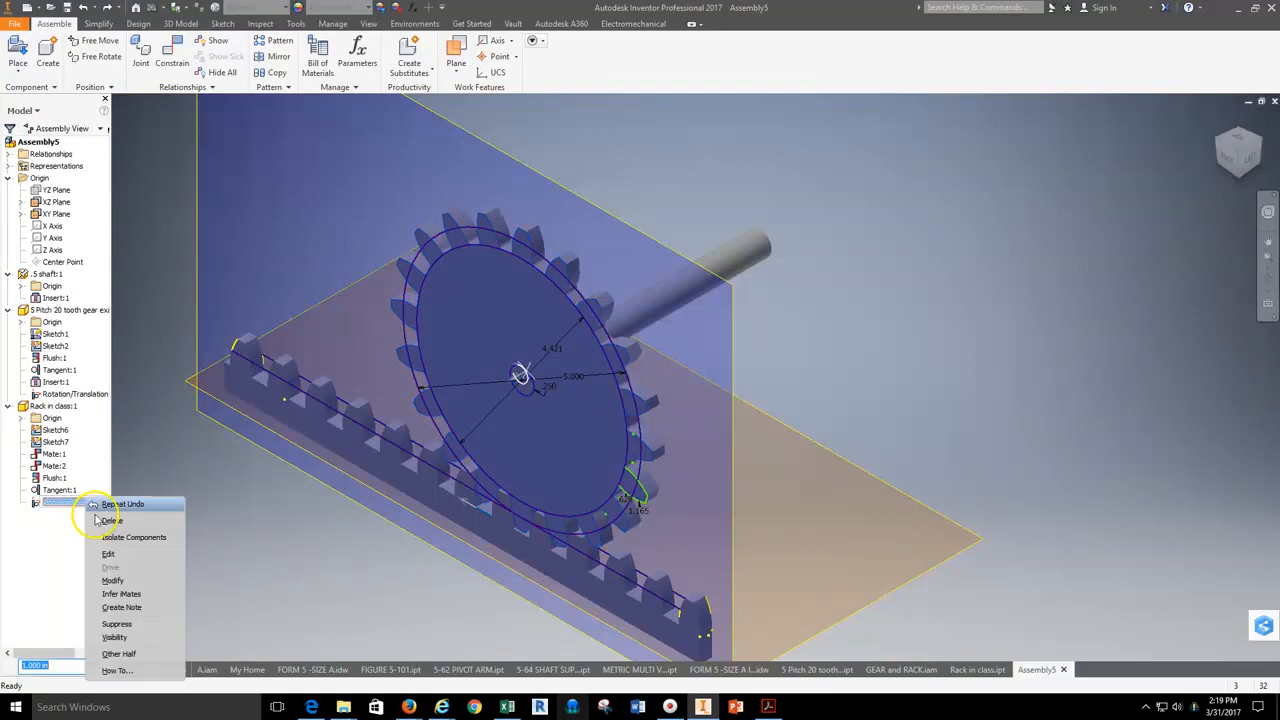
pyautogui.click(116, 555)
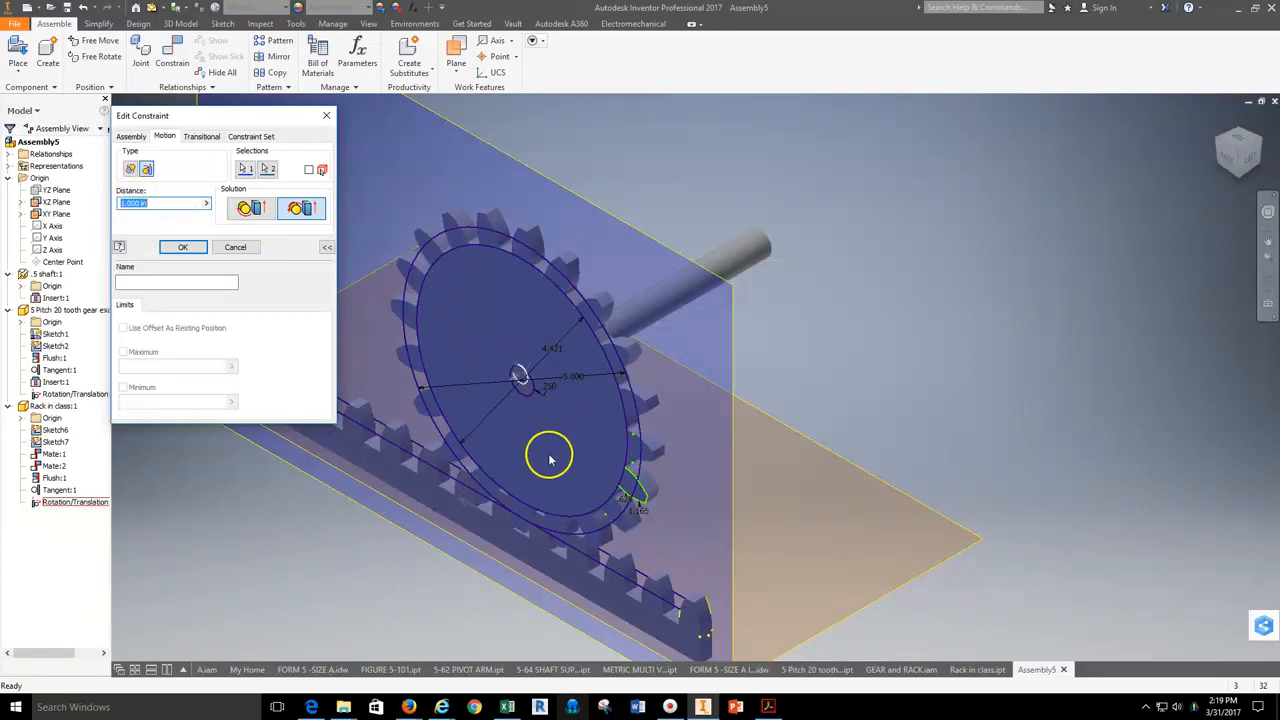
pyautogui.moveTo(825, 335); pyautogui.dragTo(928, 317, button='middle')
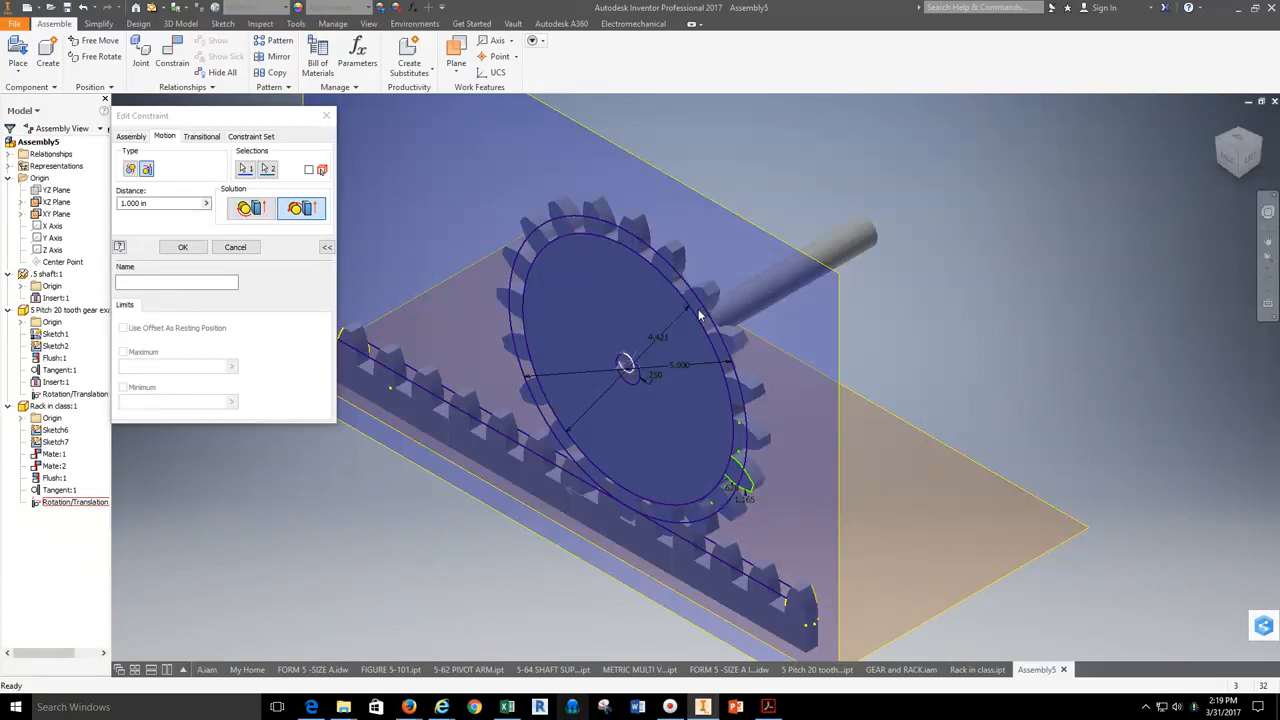
pyautogui.moveTo(163, 203); pyautogui.dragTo(118, 203)
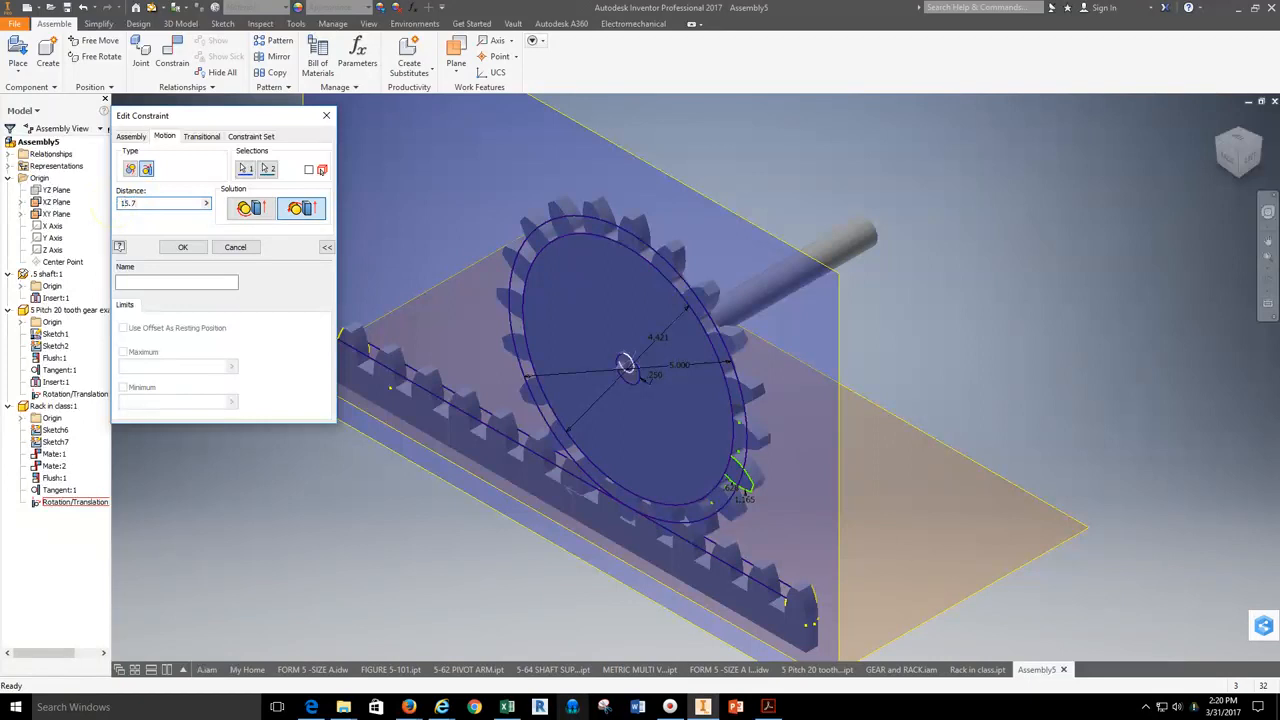
pyautogui.click(182, 250)
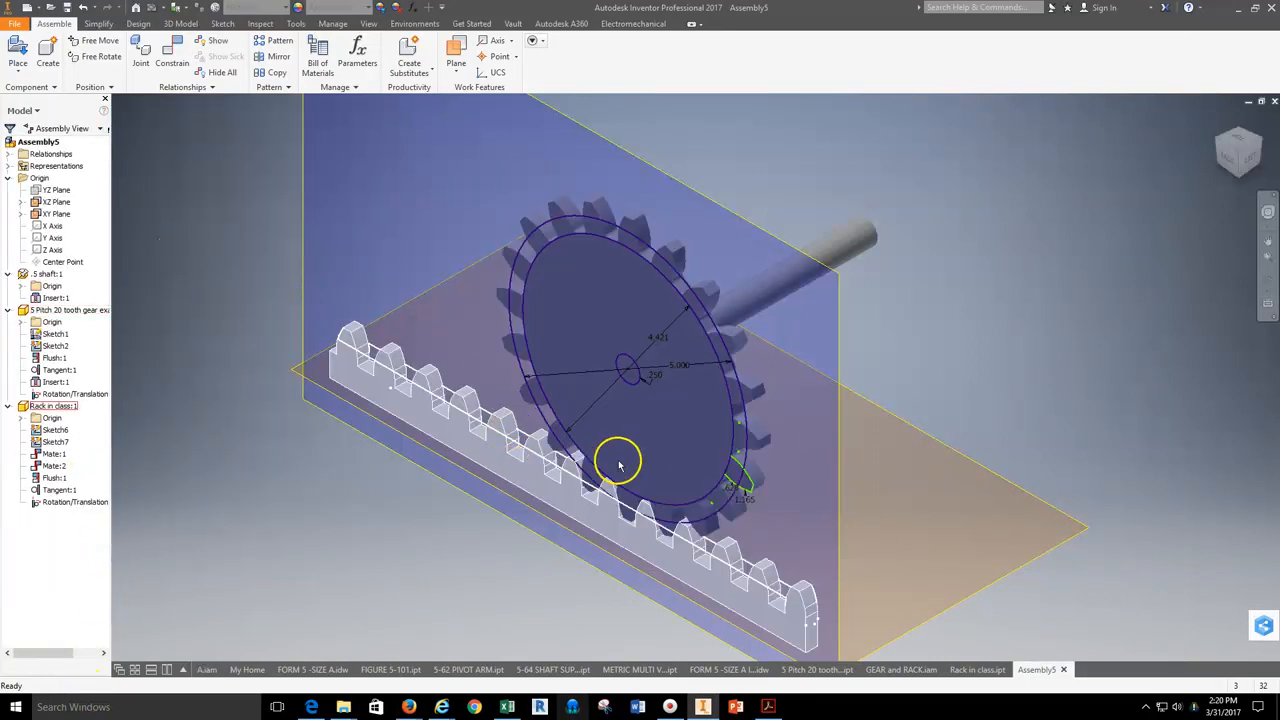
# Step: Rotate the gear to drive the rack along its length, and check the tooth meshing from the back view
pyautogui.moveTo(709, 471); pyautogui.dragTo(723, 394)
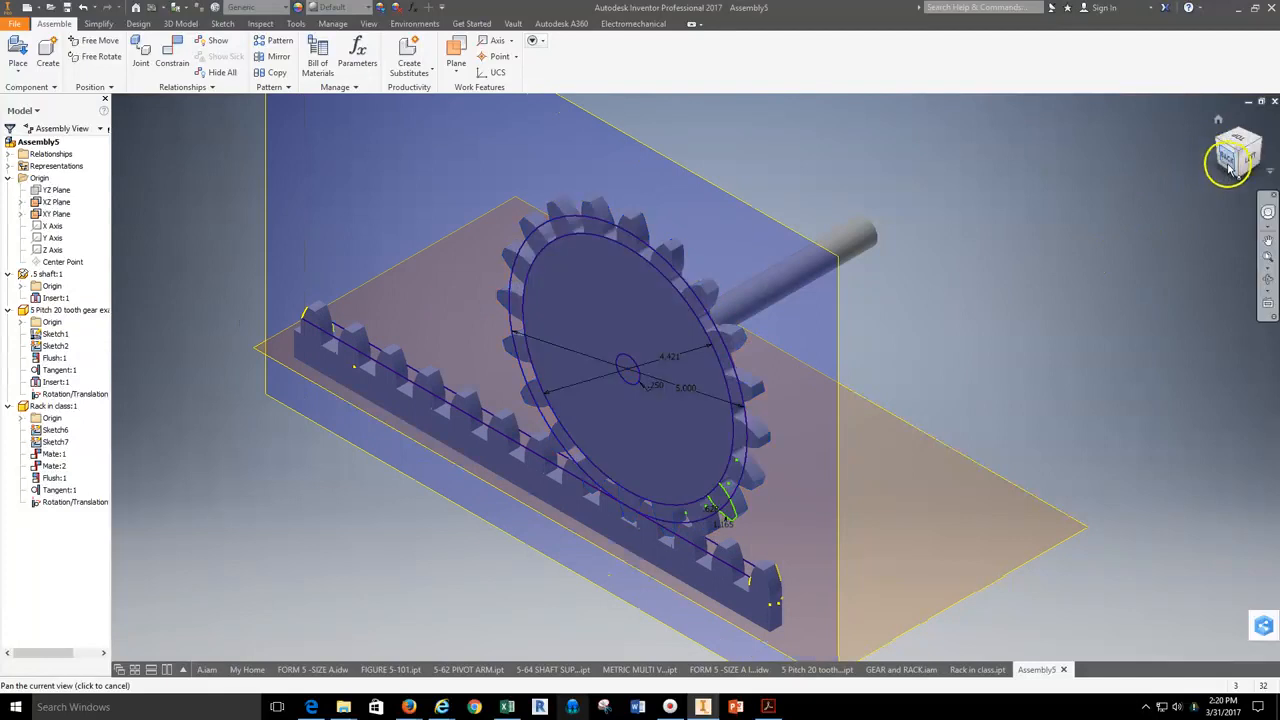
pyautogui.click(1230, 168)
pyautogui.scroll(5, 760, 455)
pyautogui.moveTo(791, 446); pyautogui.dragTo(720, 357)
pyautogui.press('Home')
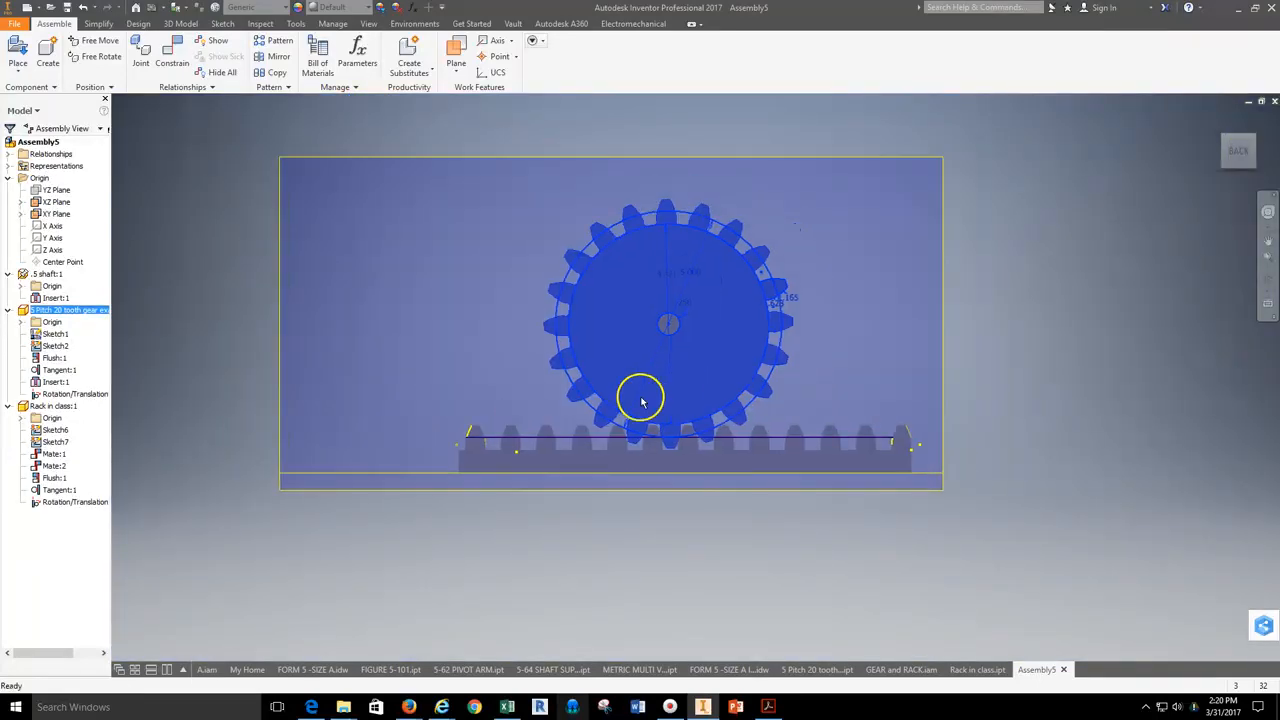